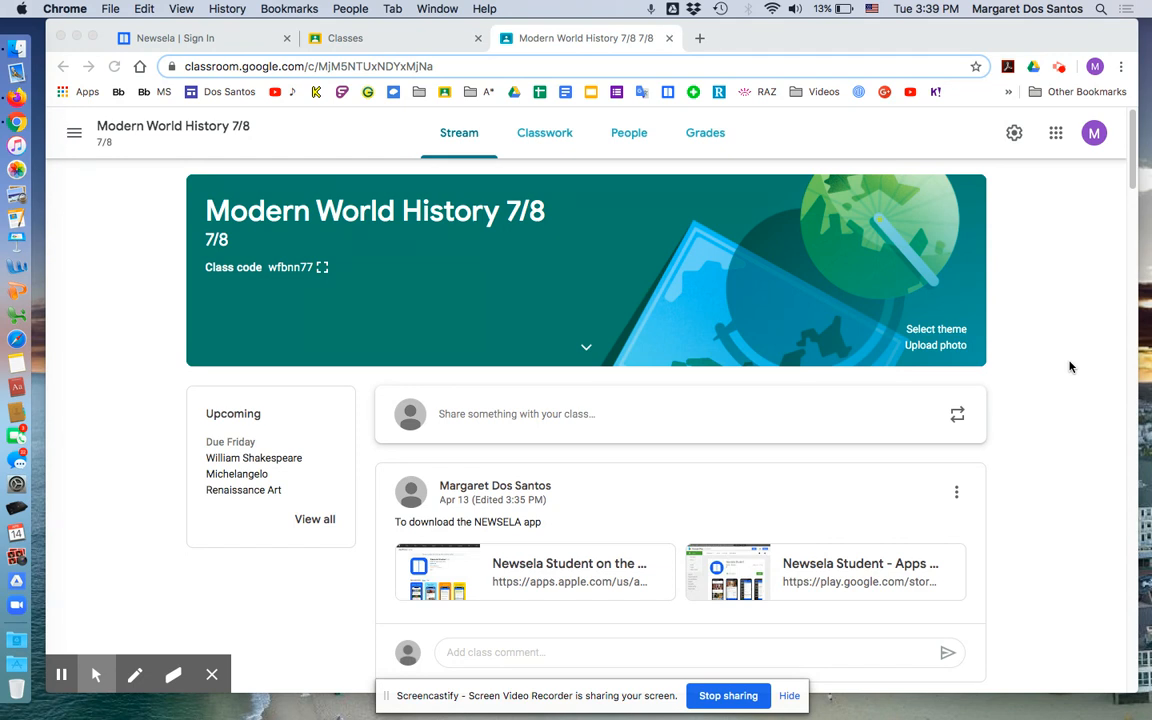
Open the Newsela link attached to the William Shakespeare assignment in the Modern World History 7/8 class stream.
scroll(1069, 367, down, 1)
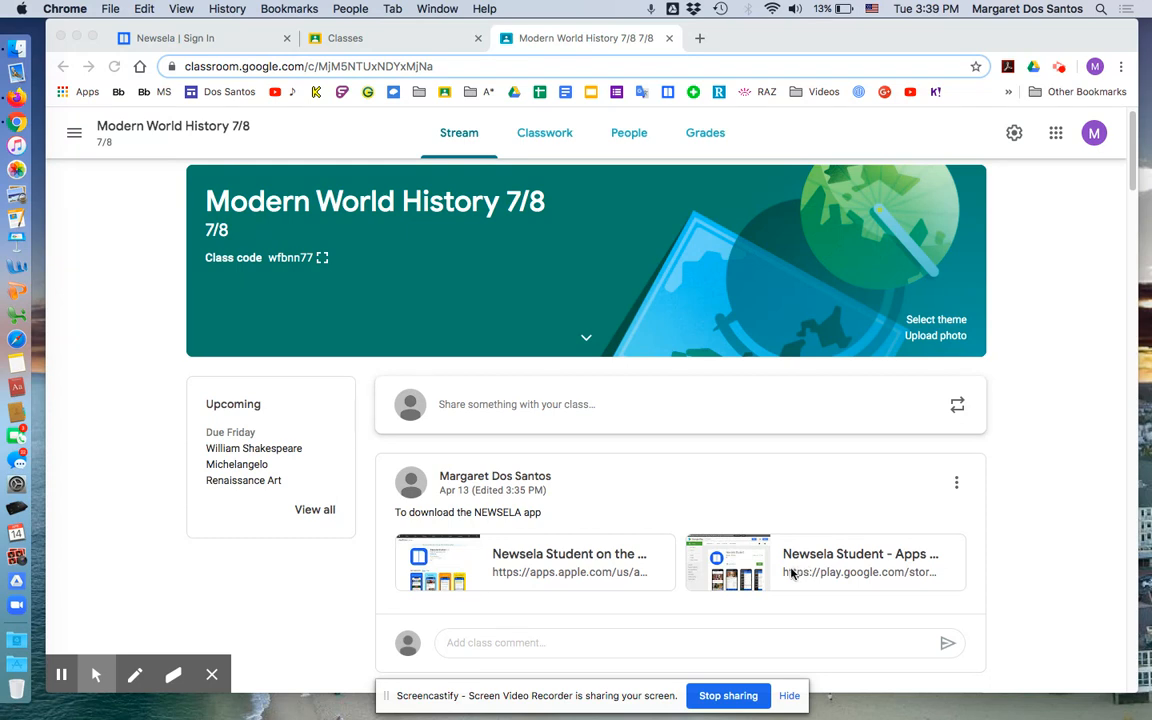
scroll(712, 515, down, 2)
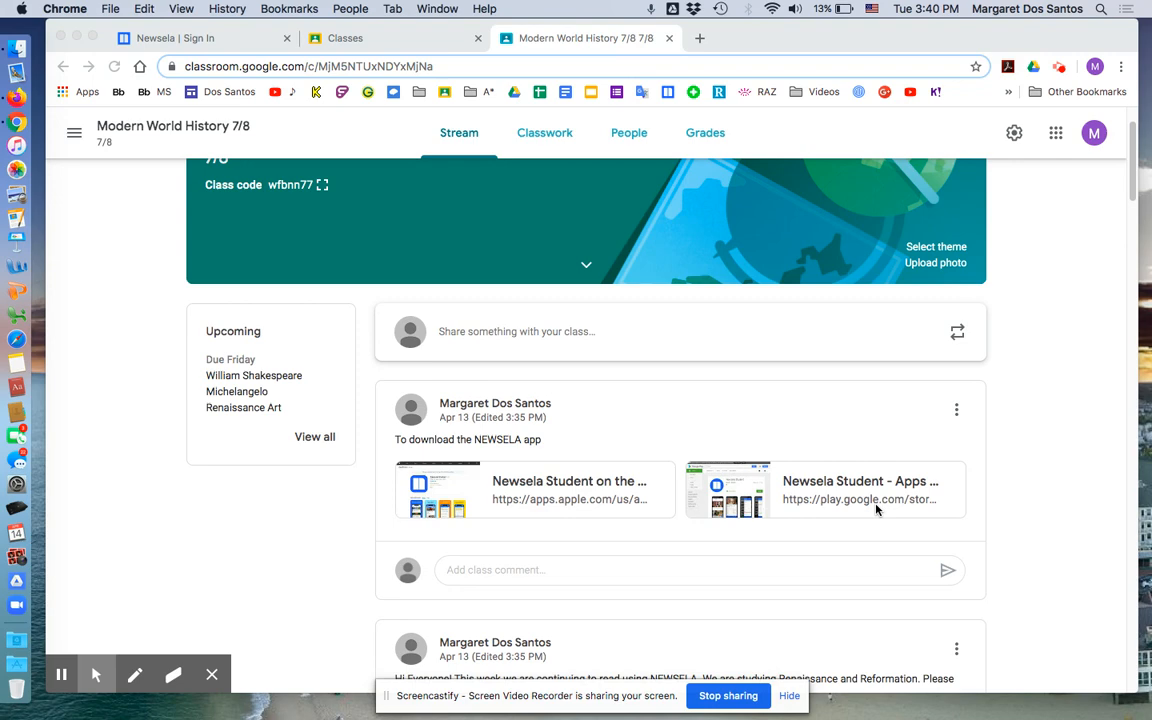
scroll(876, 510, down, 2)
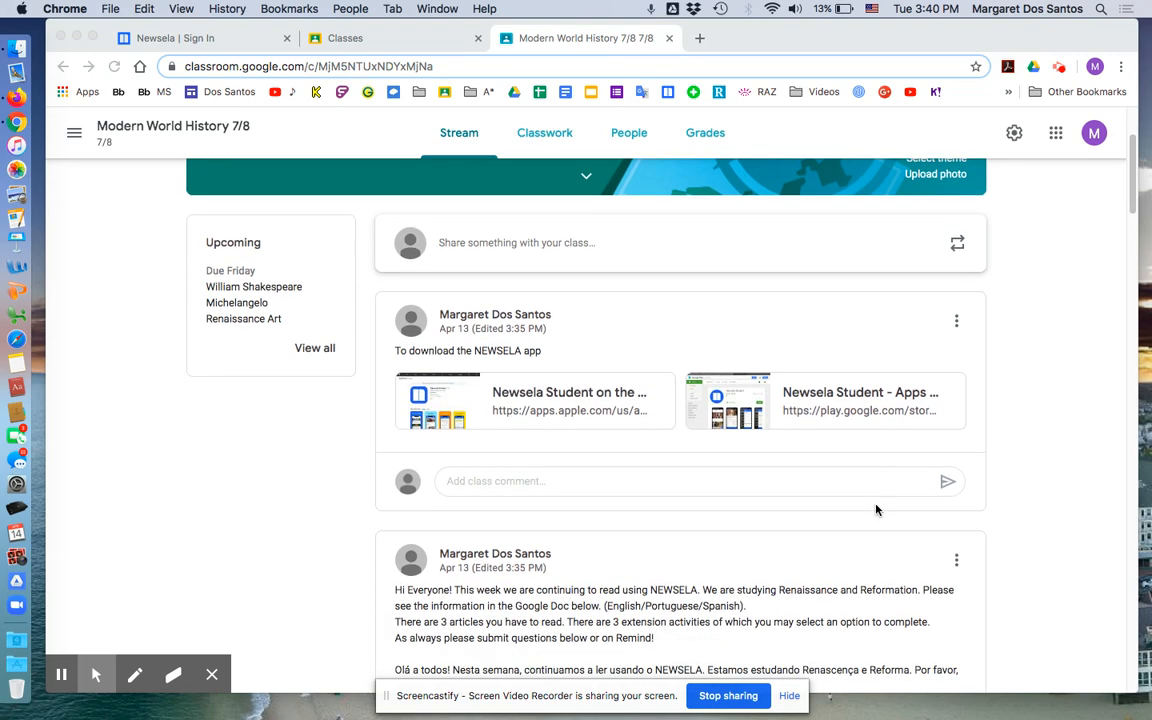
scroll(876, 510, down, 1)
scroll(876, 510, up, 1)
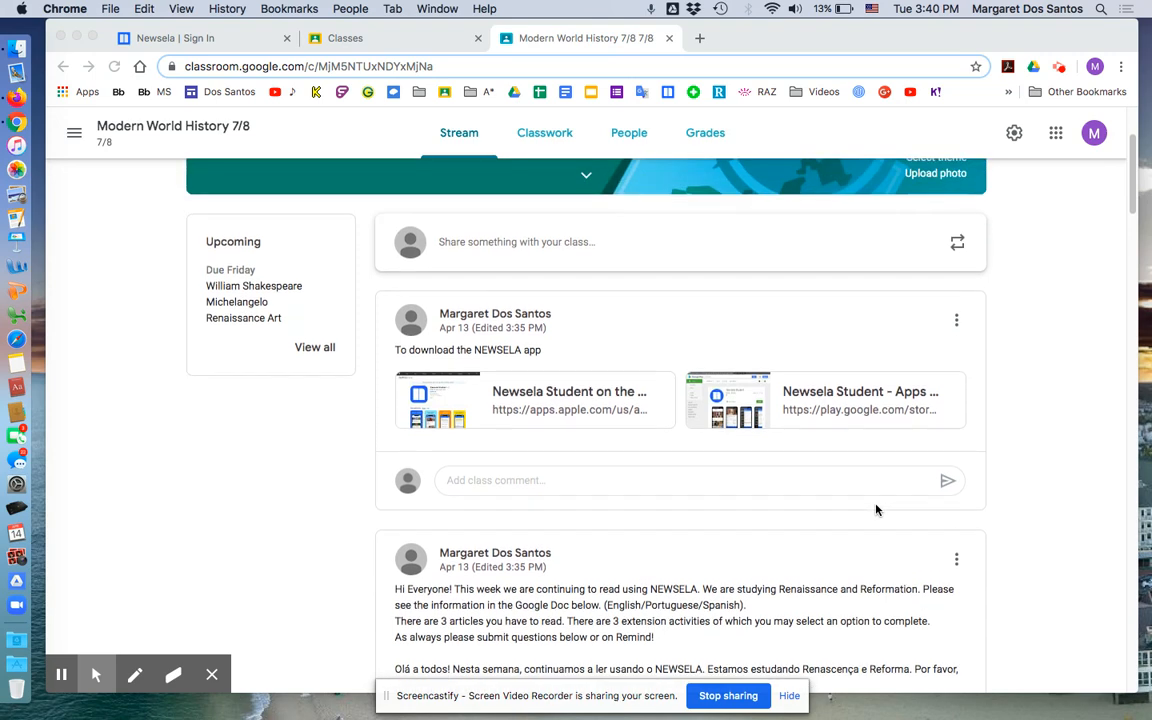
scroll(876, 510, up, 4)
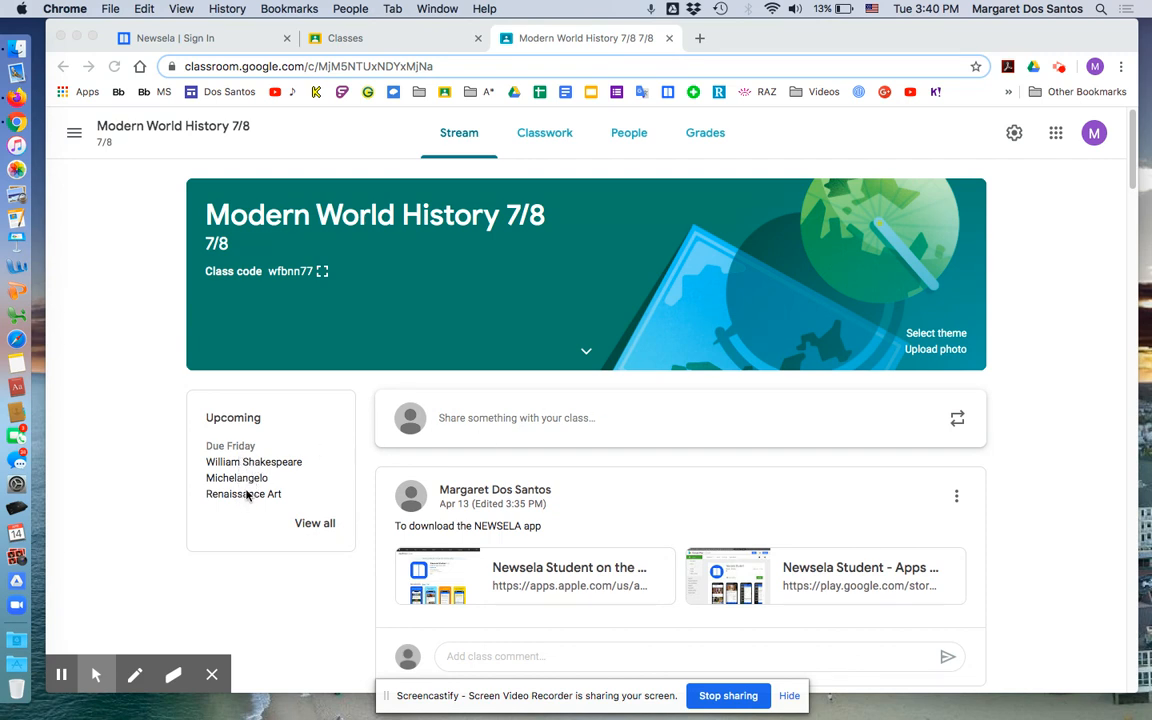
scroll(244, 513, down, 10)
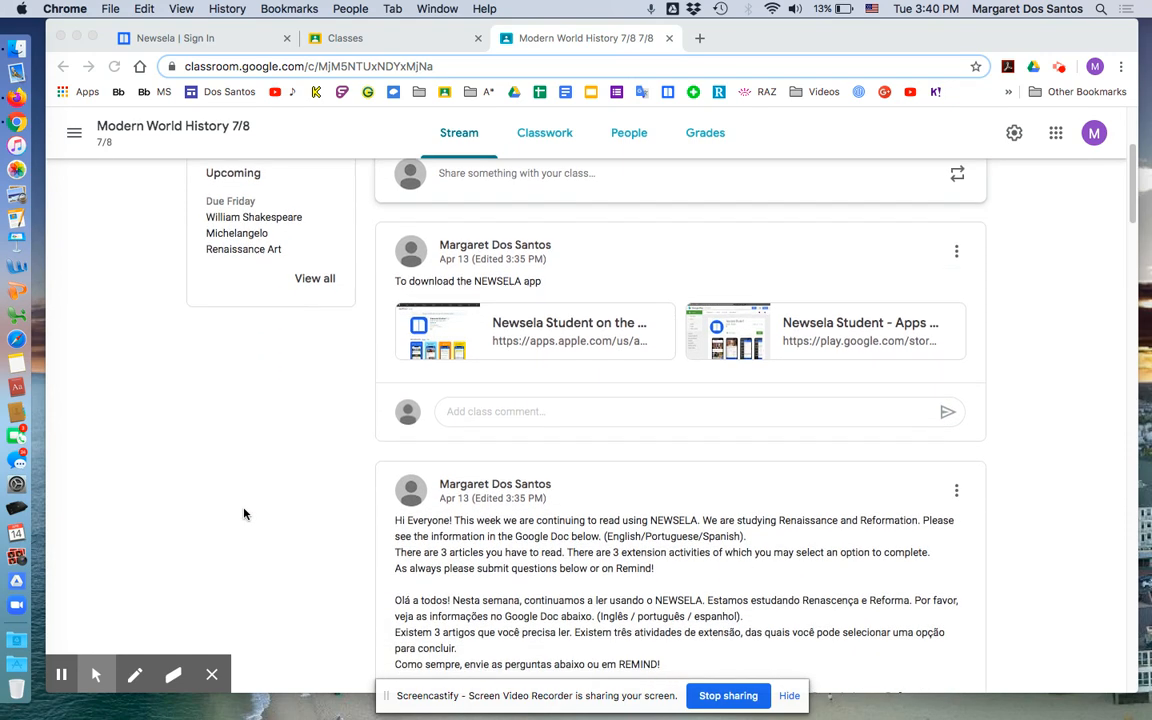
scroll(244, 513, down, 4)
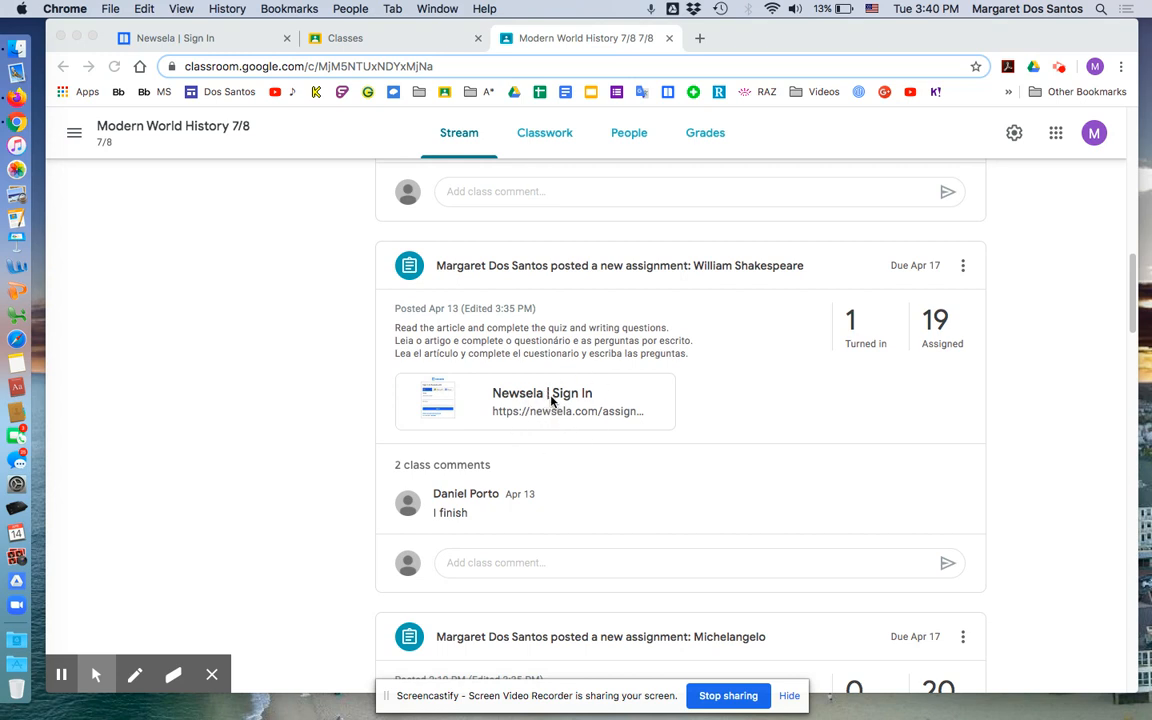
click(551, 401)
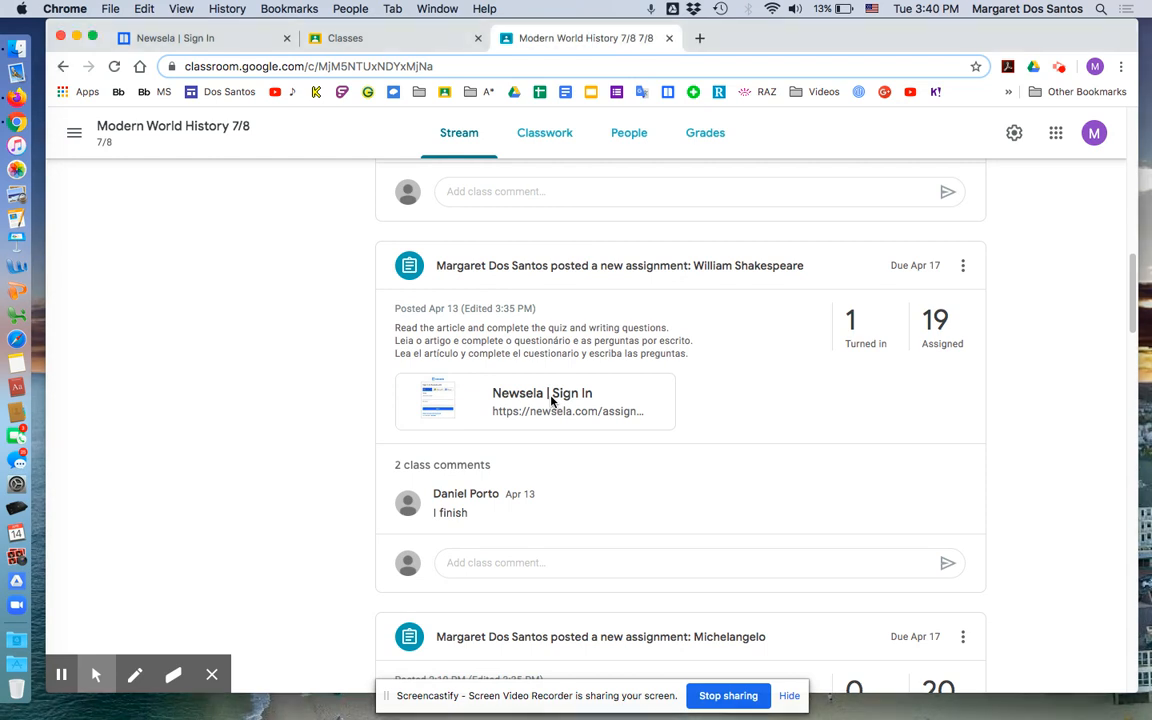
click(516, 389)
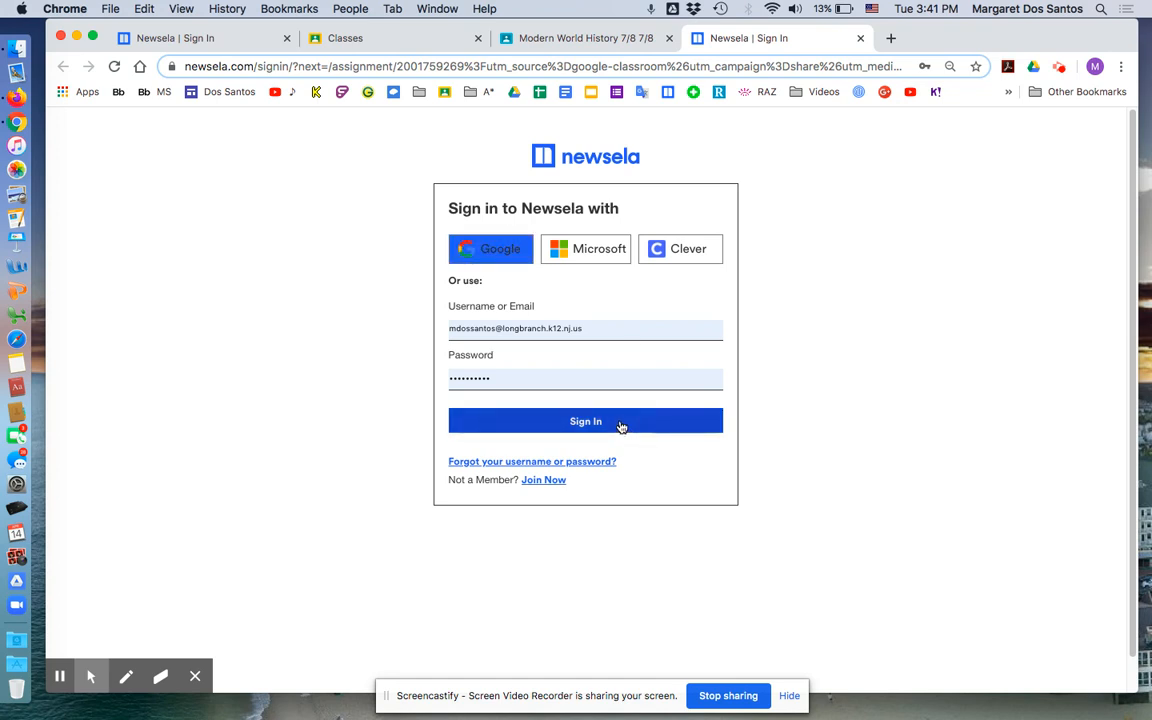
Sign in to Newsela with the saved account e-mail and password.
click(624, 328)
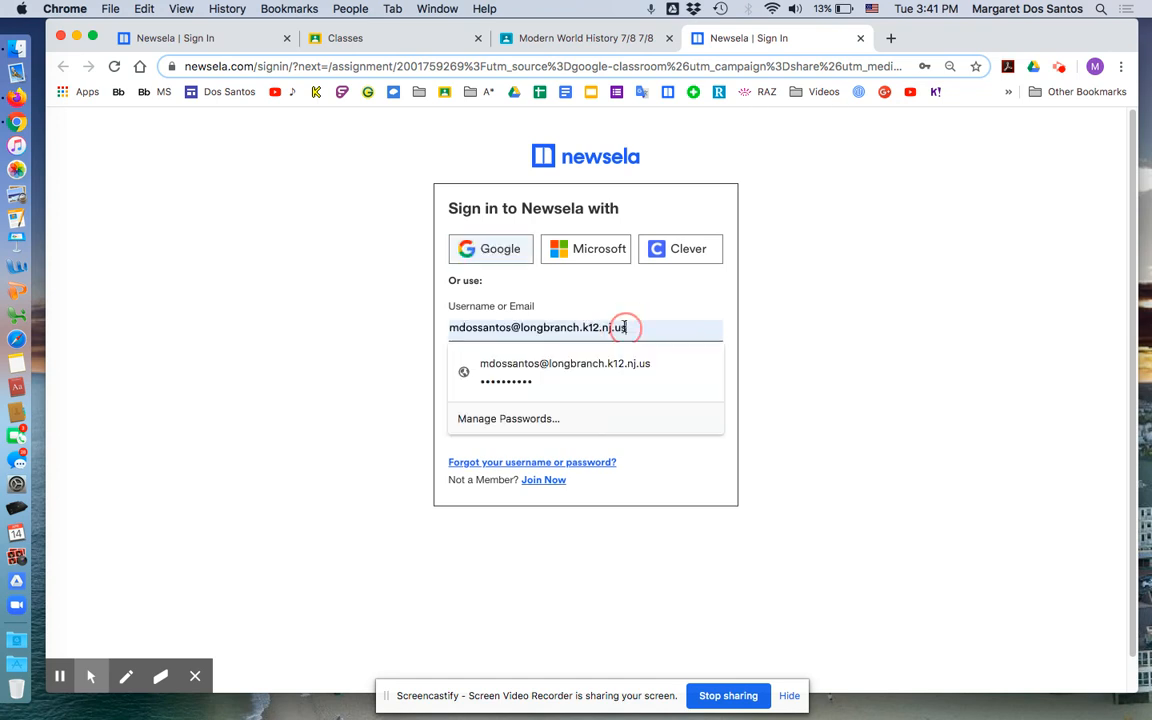
click(645, 368)
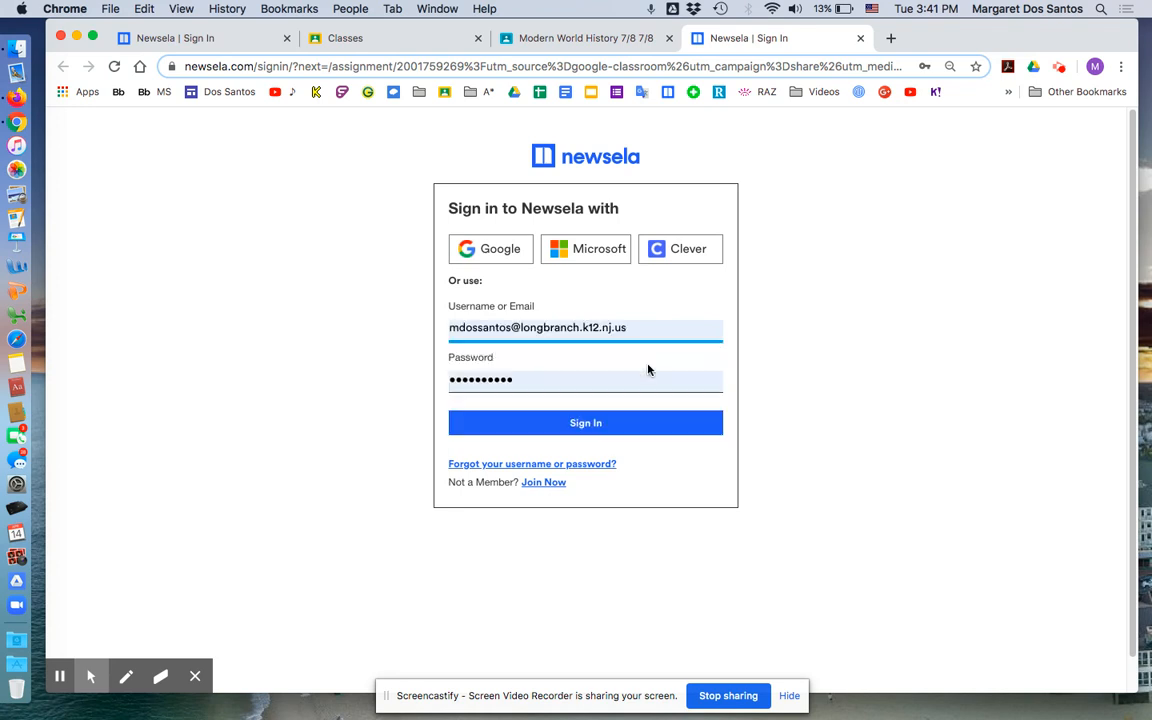
click(588, 425)
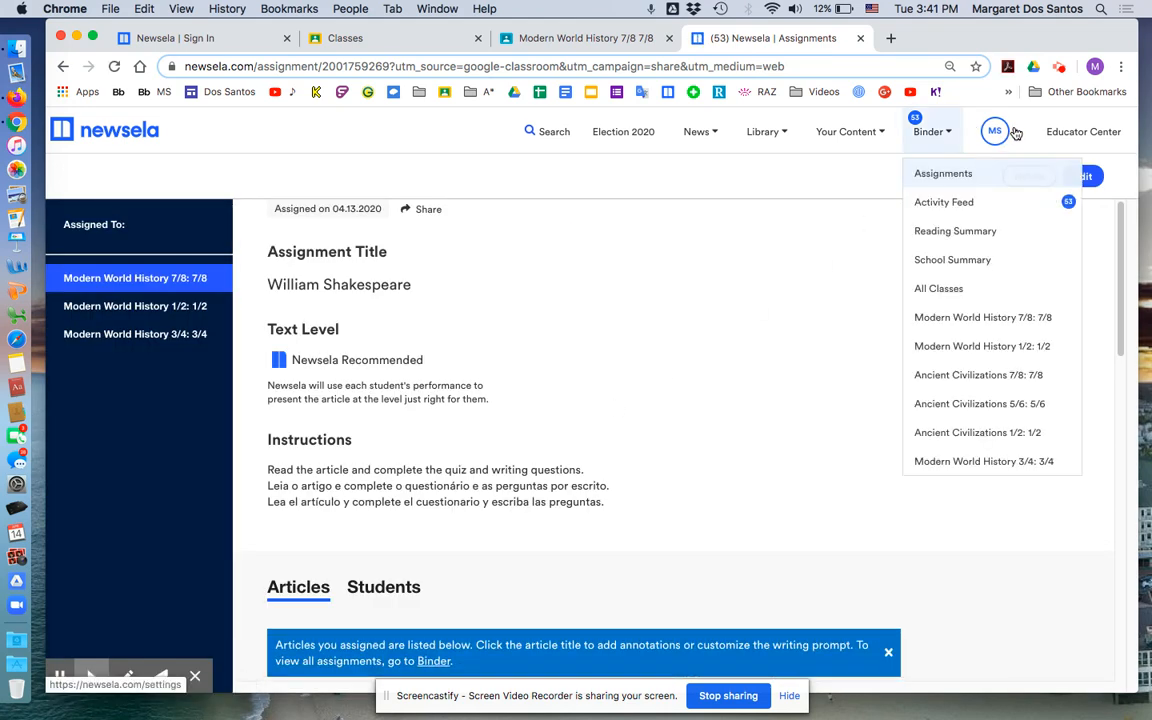
Open the class list in the Newsela account settings and review the classes previously synced from Google.
mouse_move(1015, 132)
click(1000, 176)
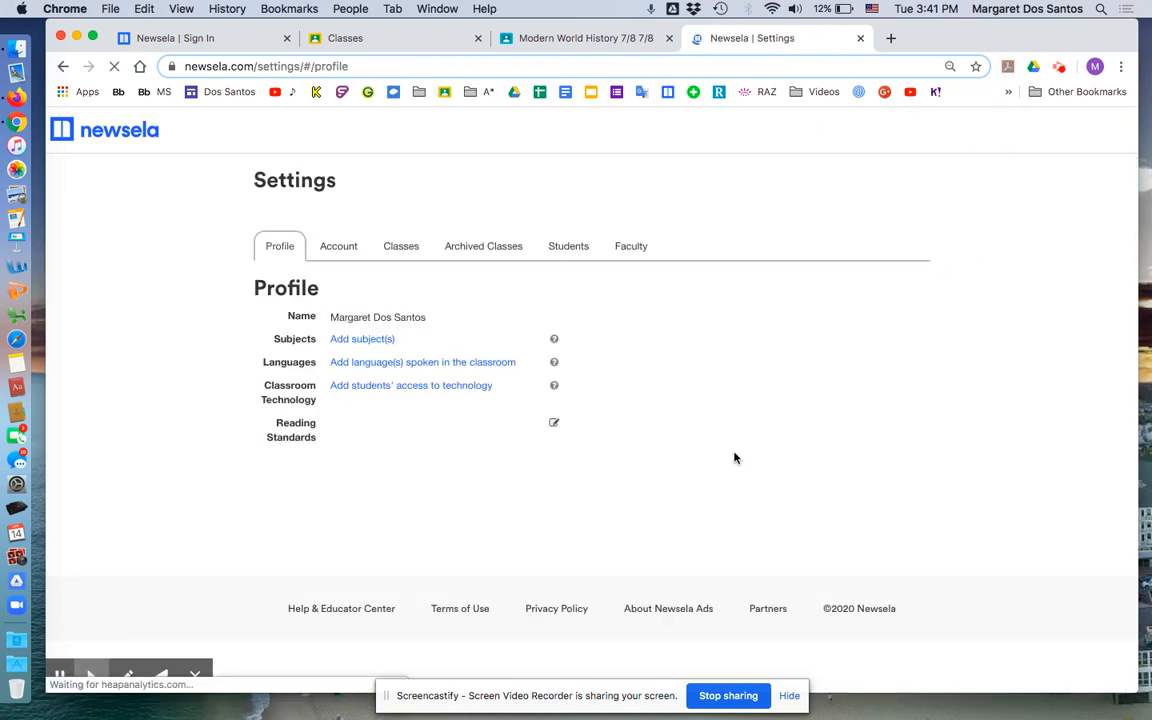
click(408, 254)
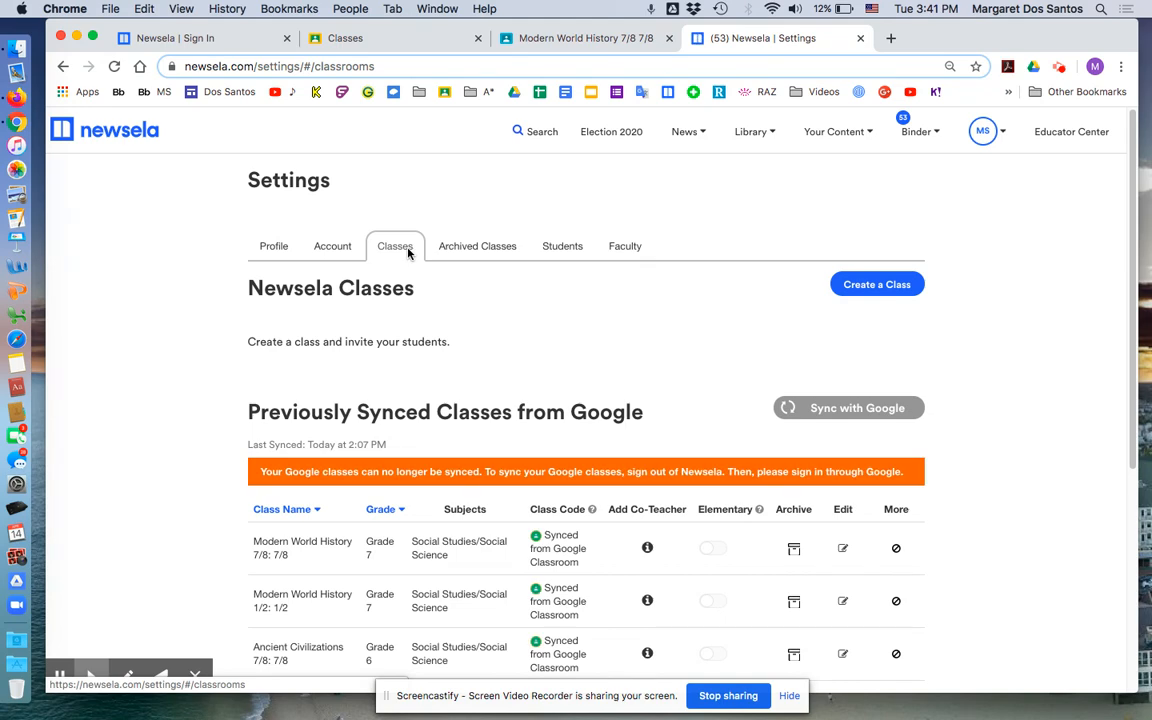
scroll(541, 463, down, 3)
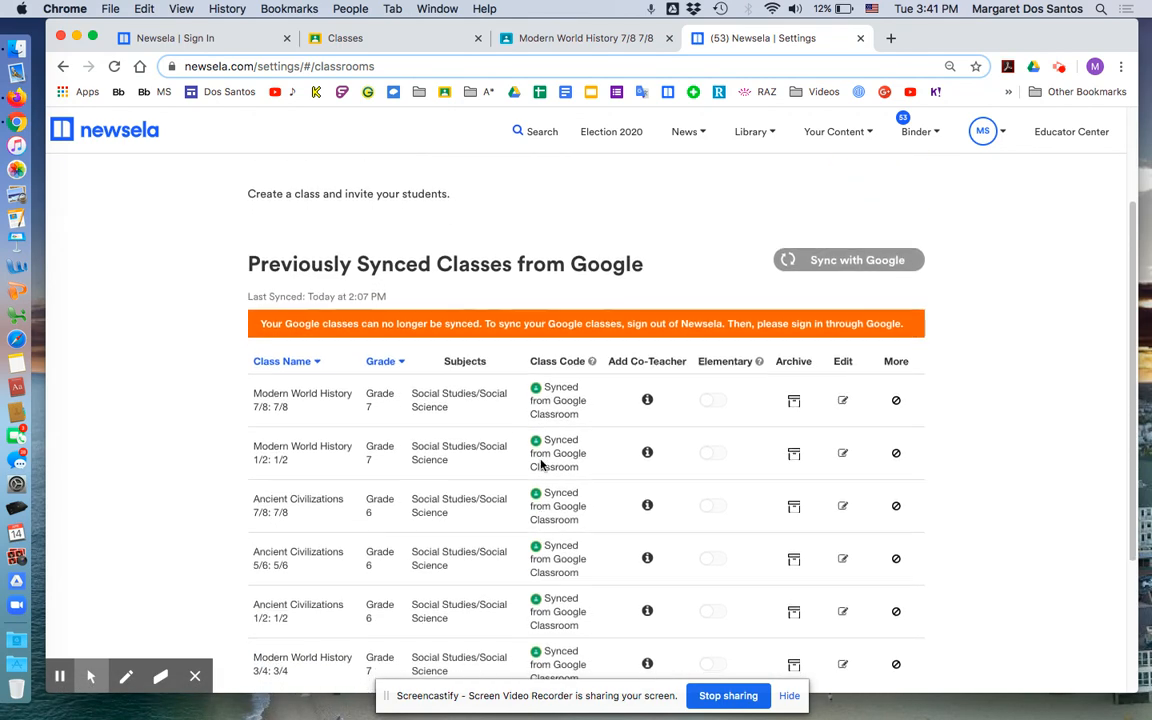
scroll(541, 463, down, 2)
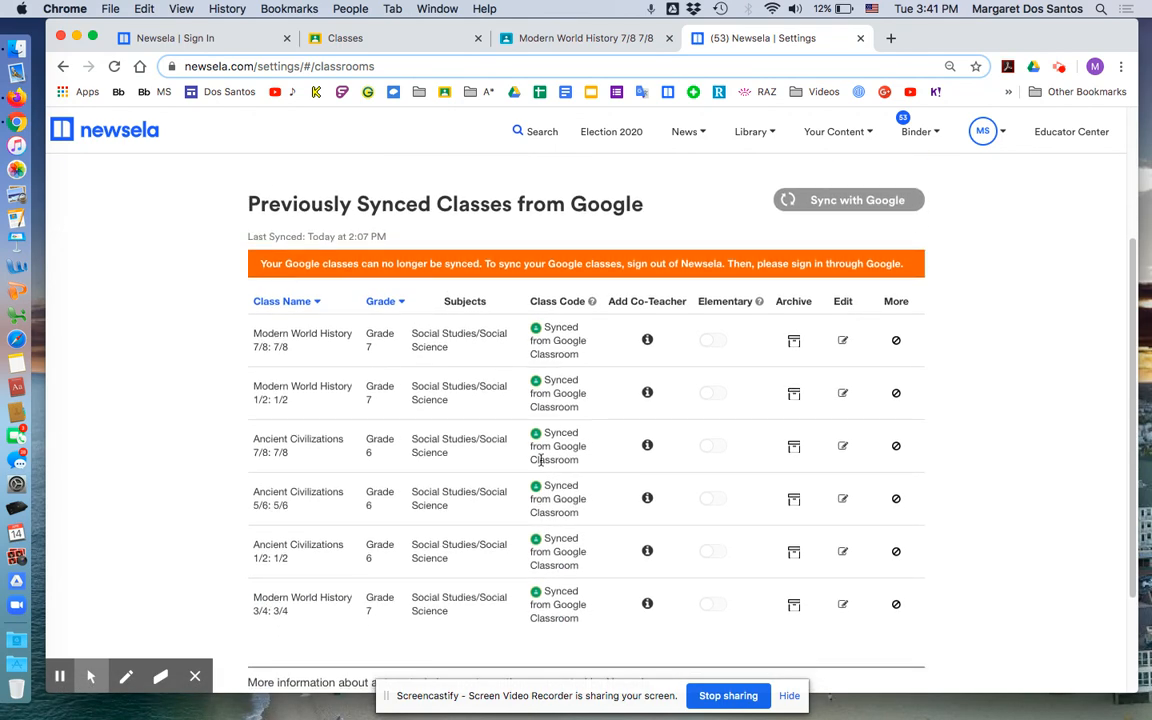
scroll(309, 267, left, 5)
click(400, 246)
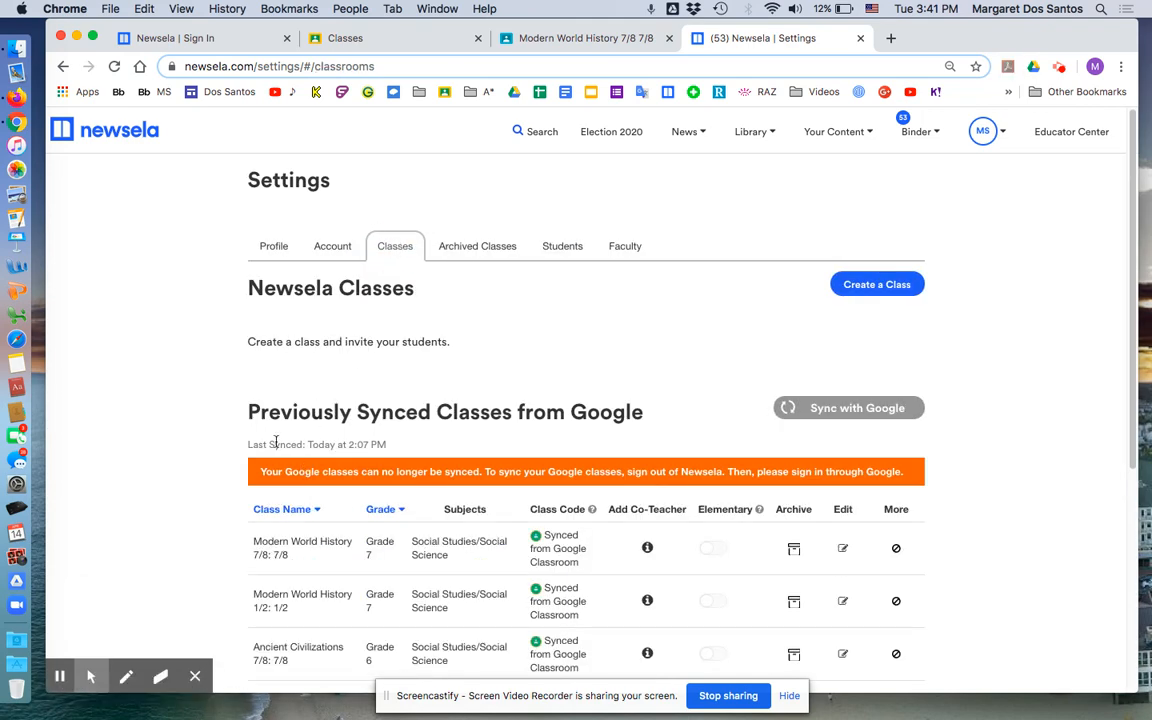
scroll(277, 440, down, 3)
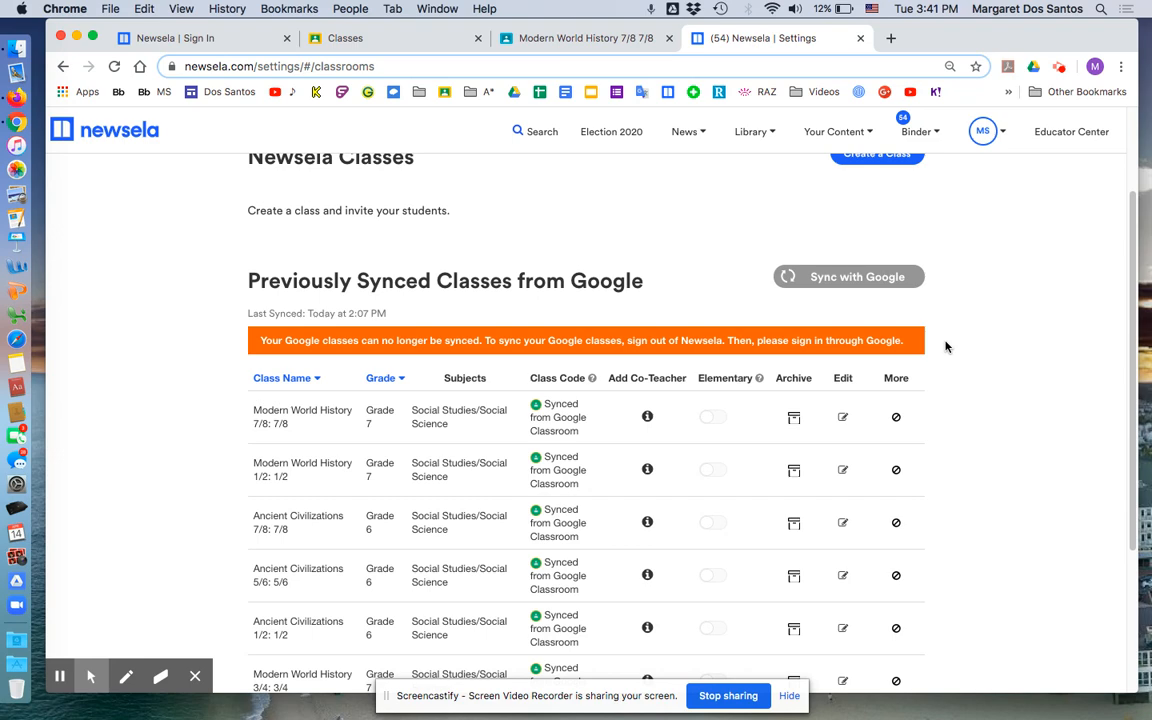
scroll(946, 345, down, 2)
scroll(946, 345, up, 1)
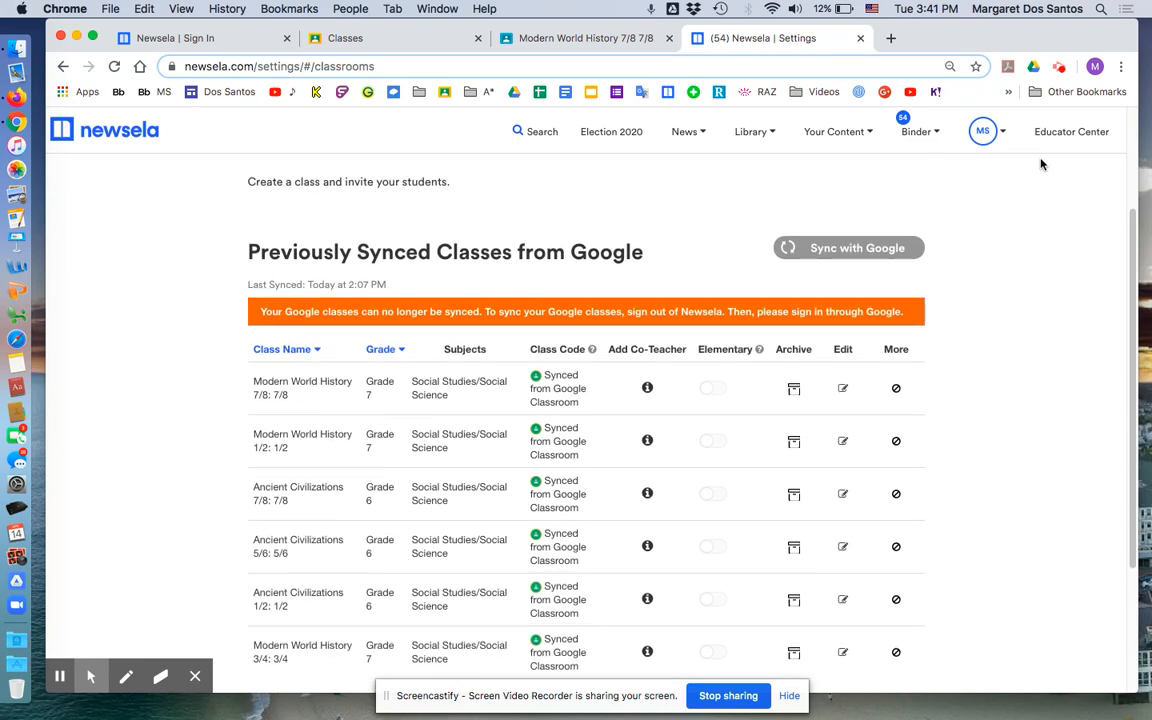
Sign out of Newsela and sign back in with the Google account.
click(1004, 132)
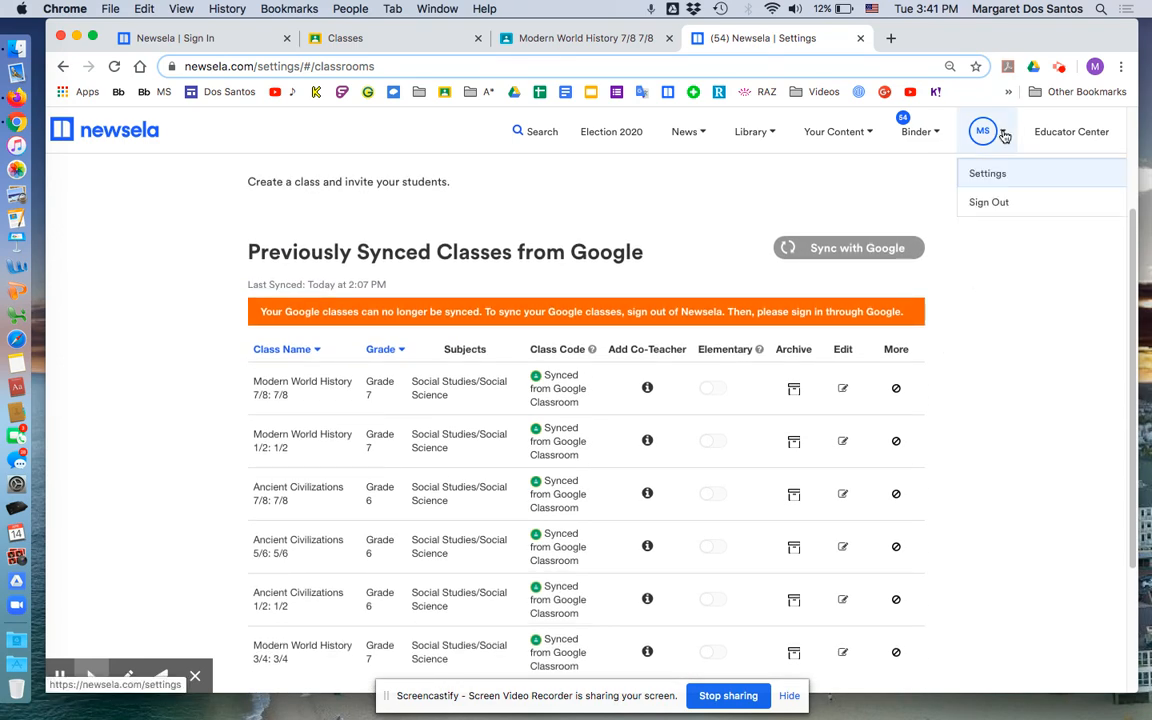
click(1004, 205)
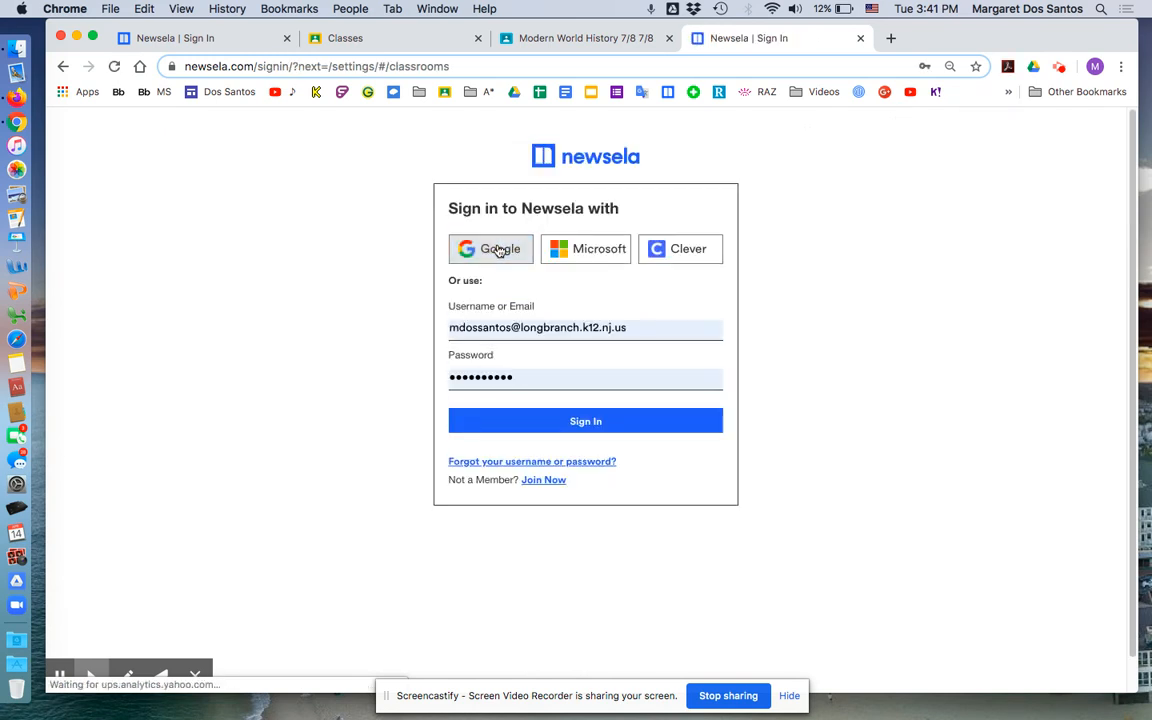
click(499, 251)
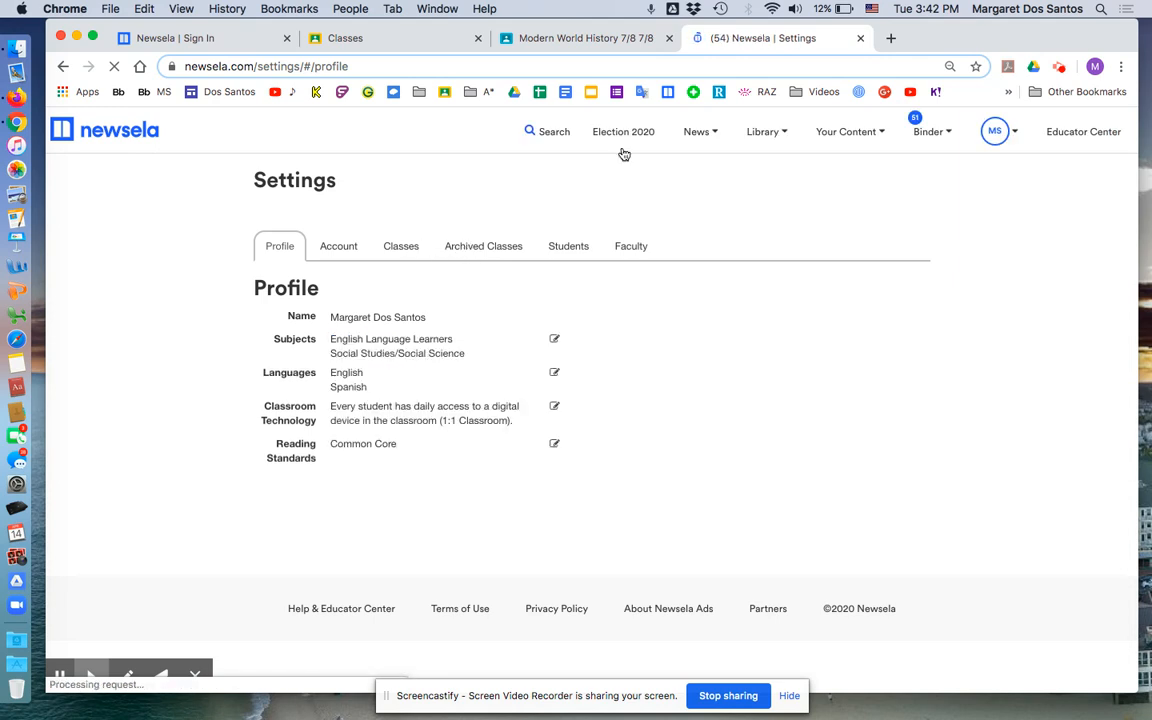
Sync the preselected Google Classroom classes from the class list in the Newsela account settings.
click(994, 133)
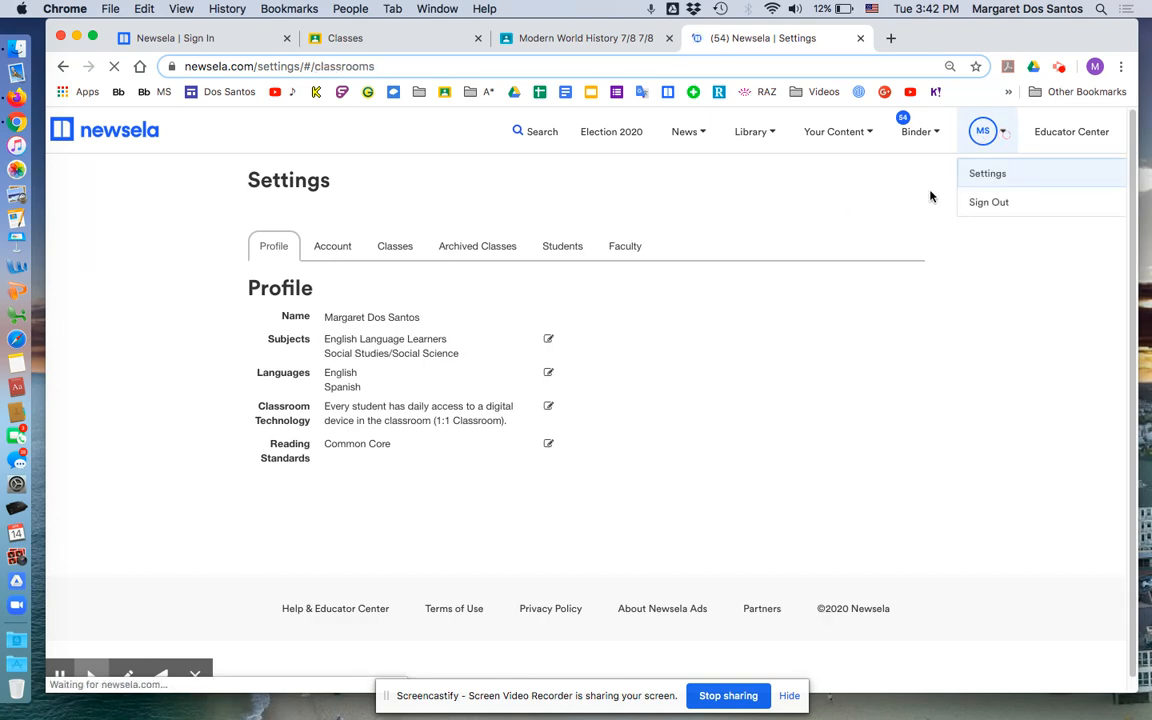
click(397, 248)
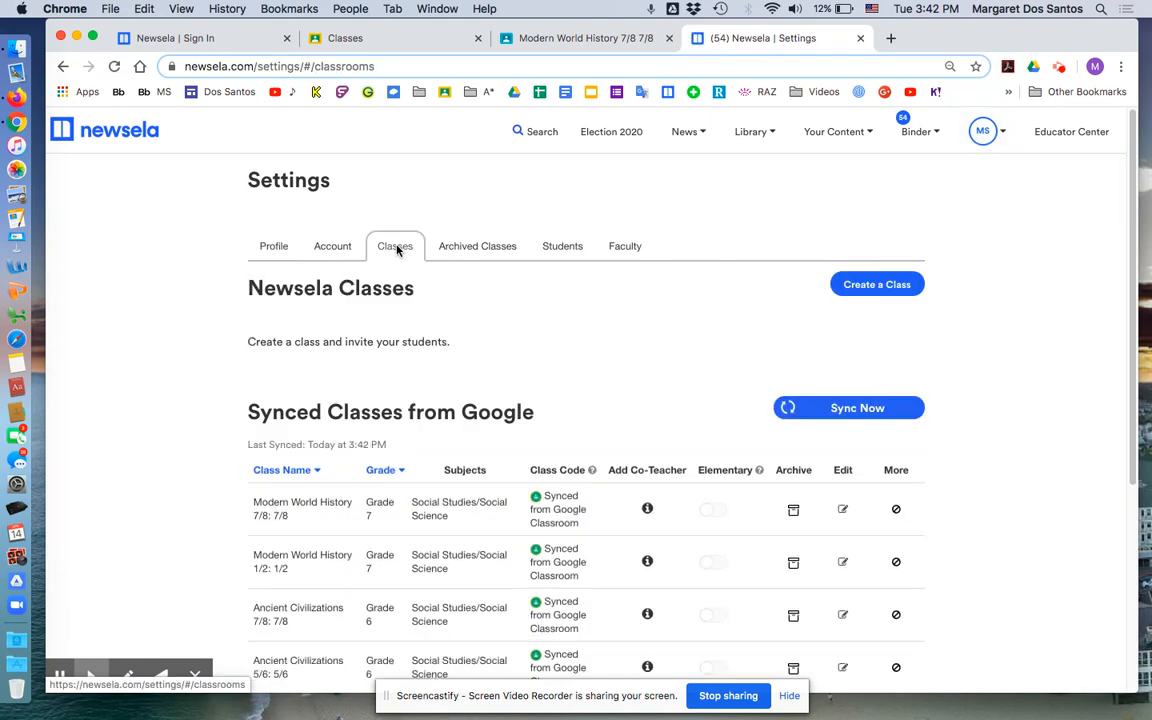
scroll(397, 250, down, 4)
scroll(397, 250, down, 1)
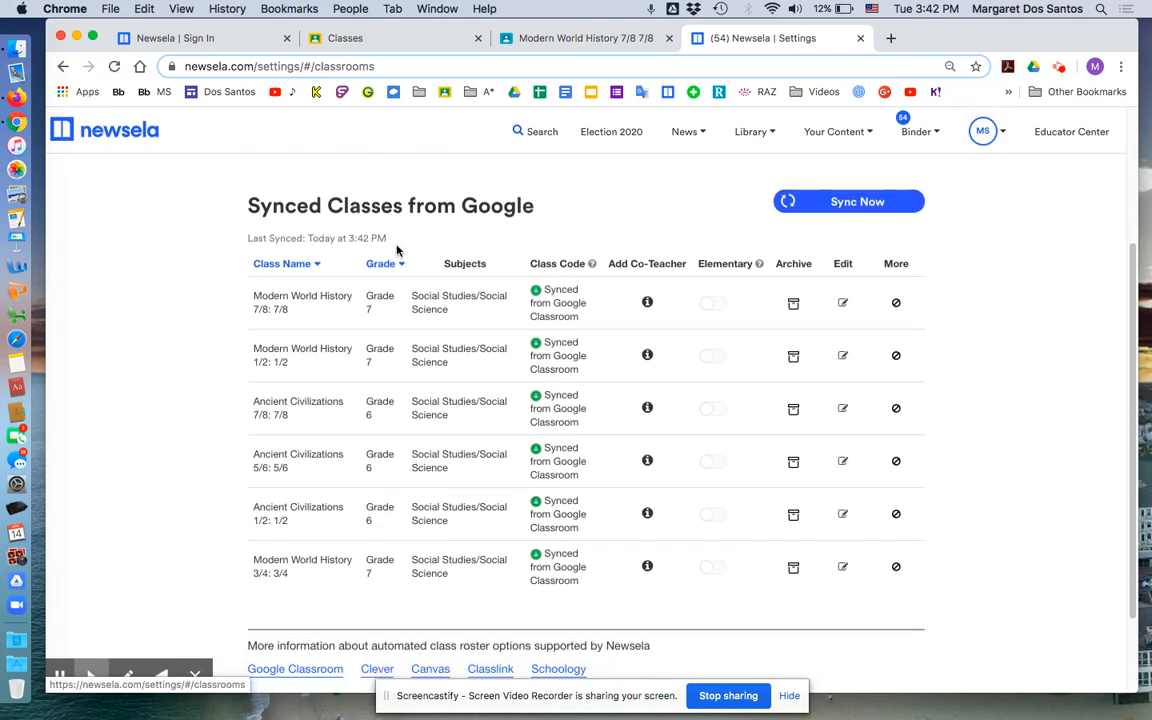
click(860, 206)
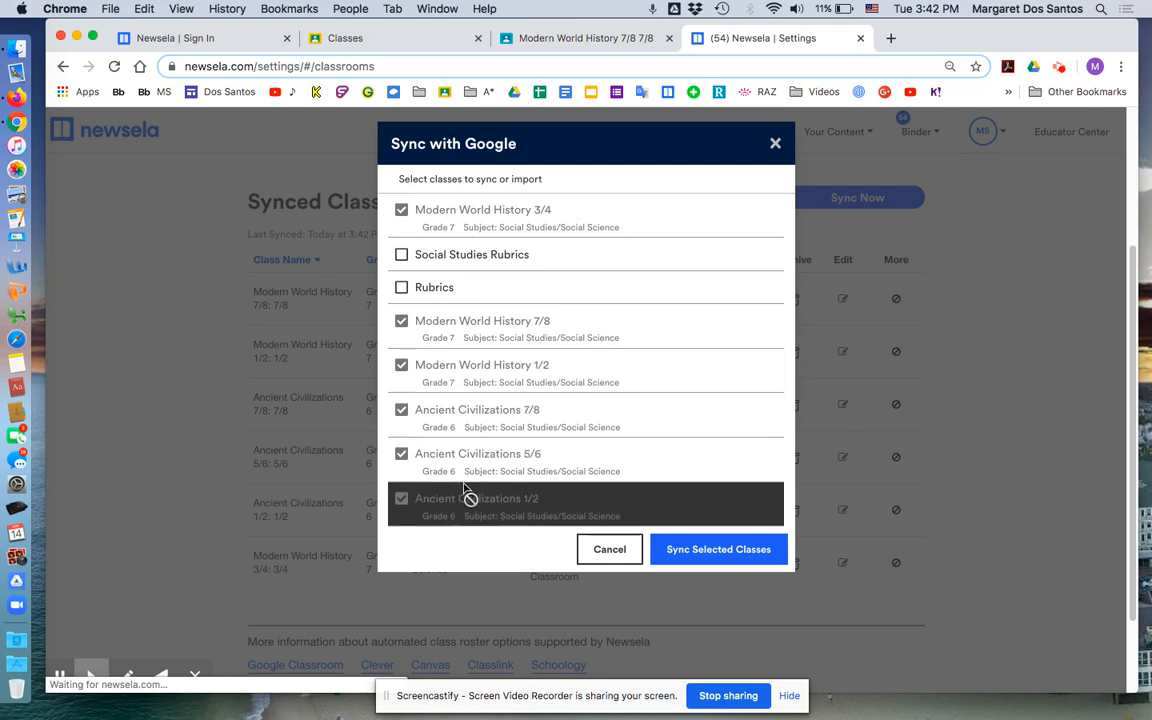
click(725, 566)
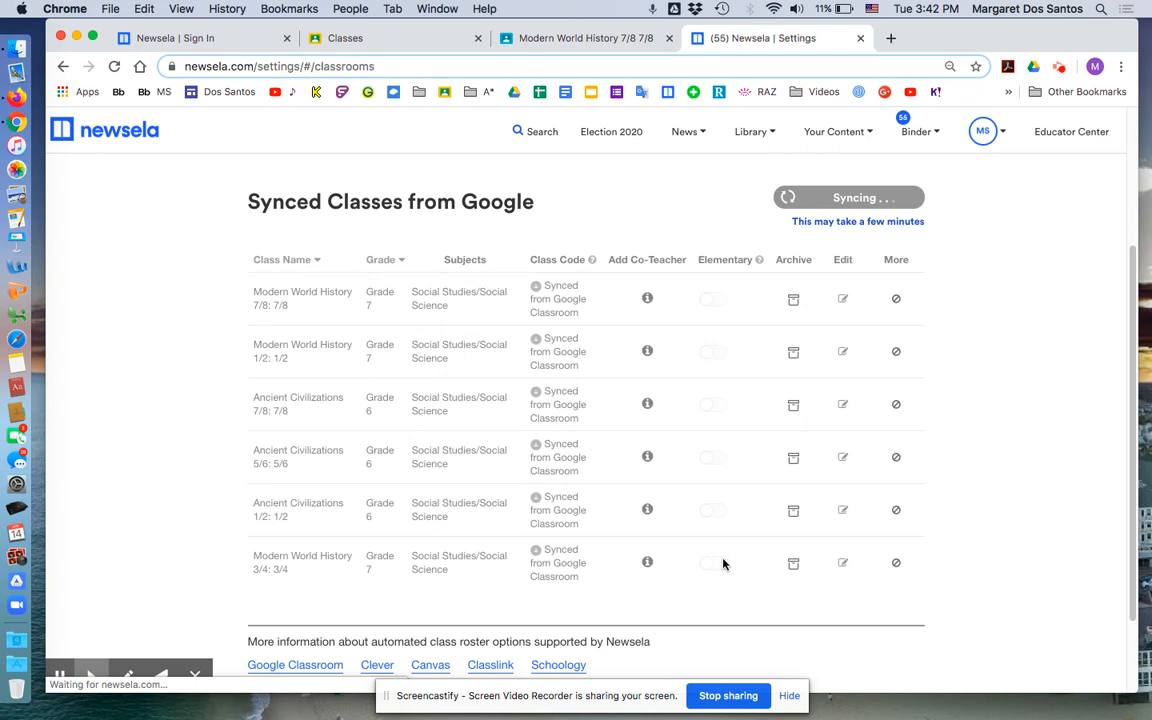
scroll(725, 565, up, 1)
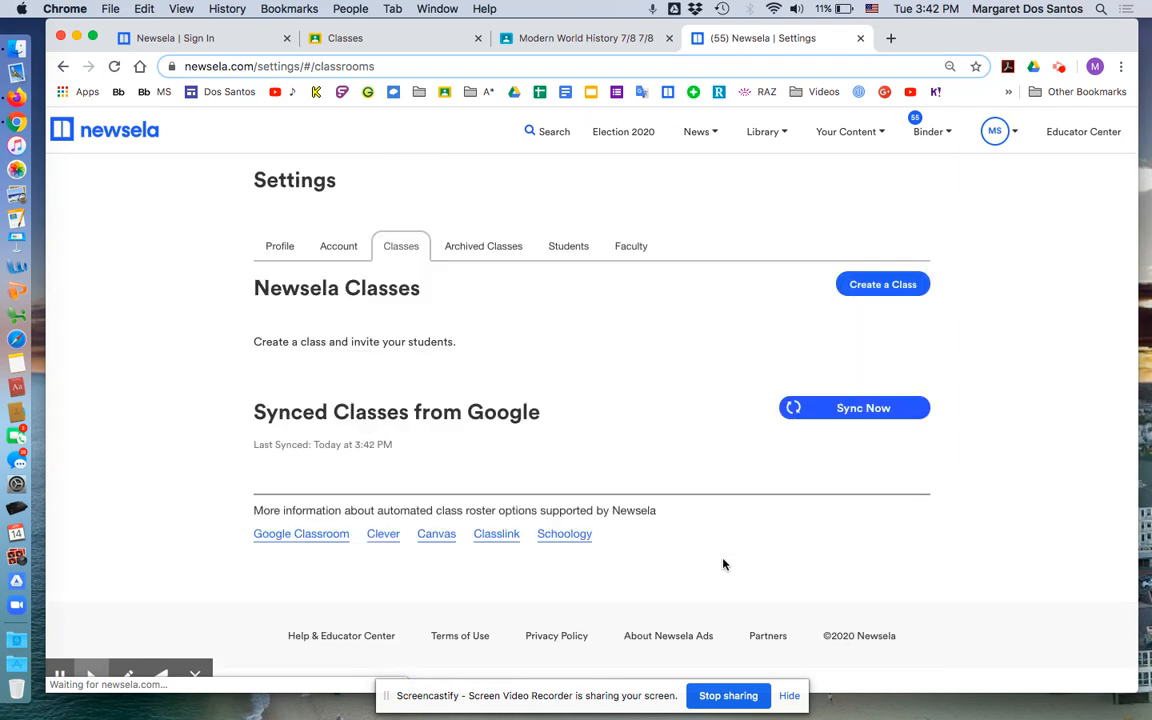
scroll(725, 565, down, 5)
scroll(723, 565, up, 5)
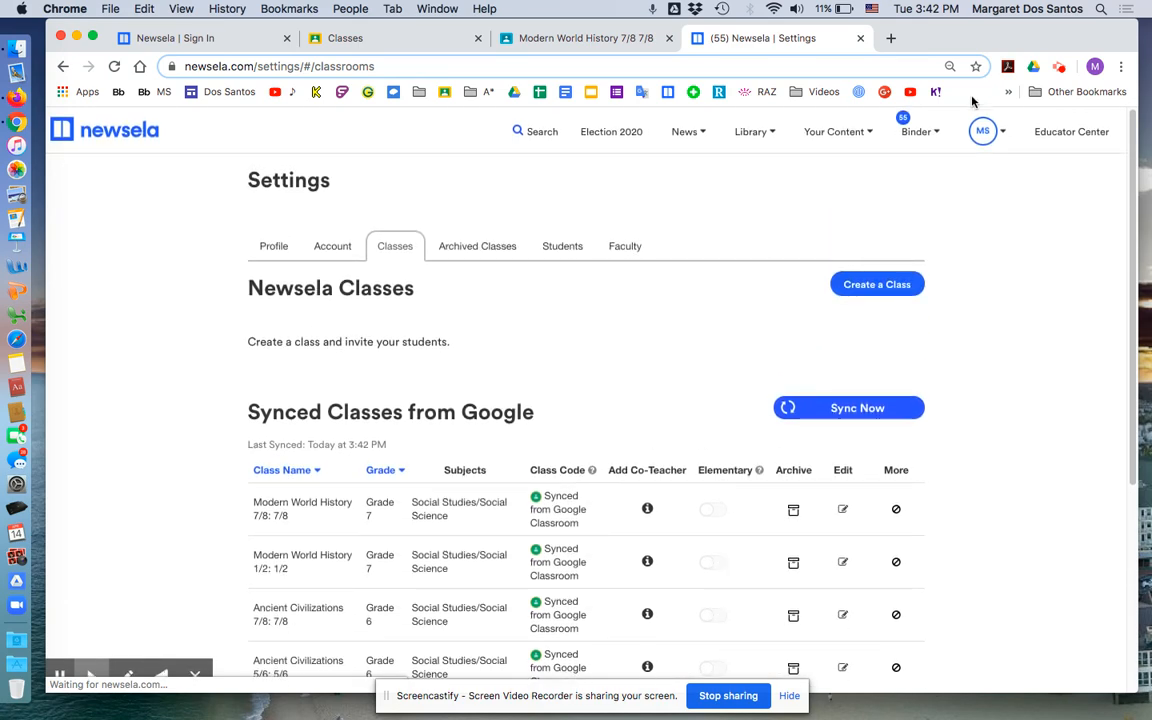
Open the William Shakespeare assignment from the binder's assignments and show it for the Modern World History 7/8 class.
click(922, 135)
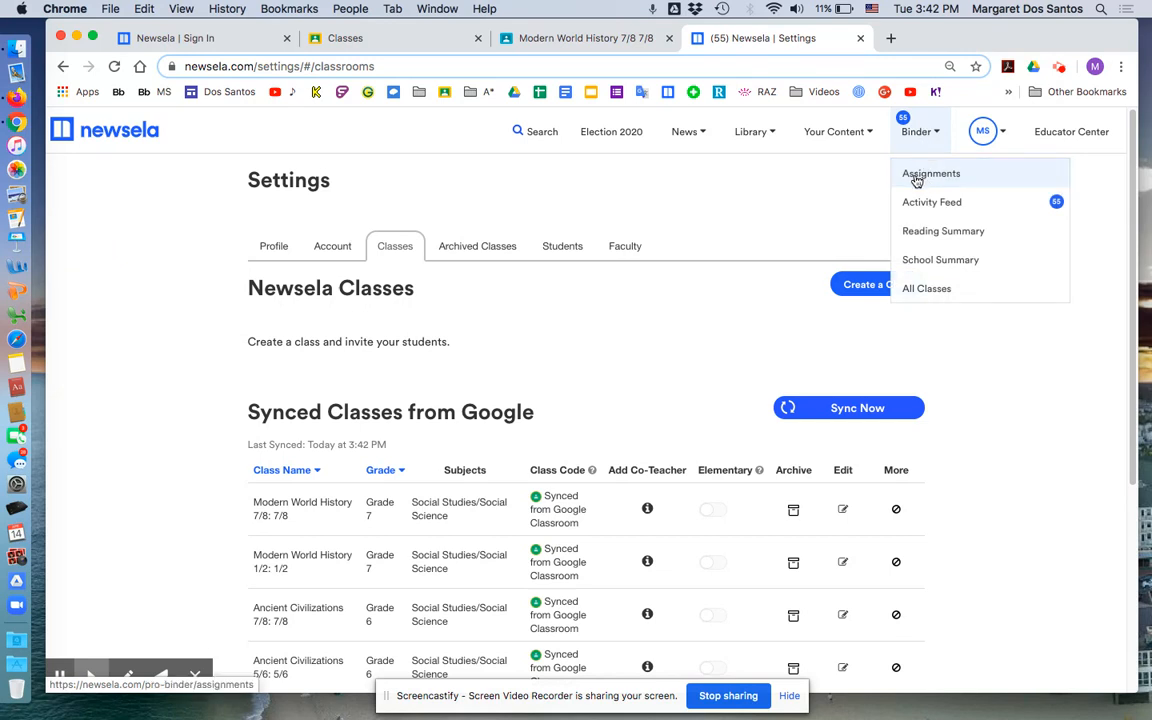
click(917, 176)
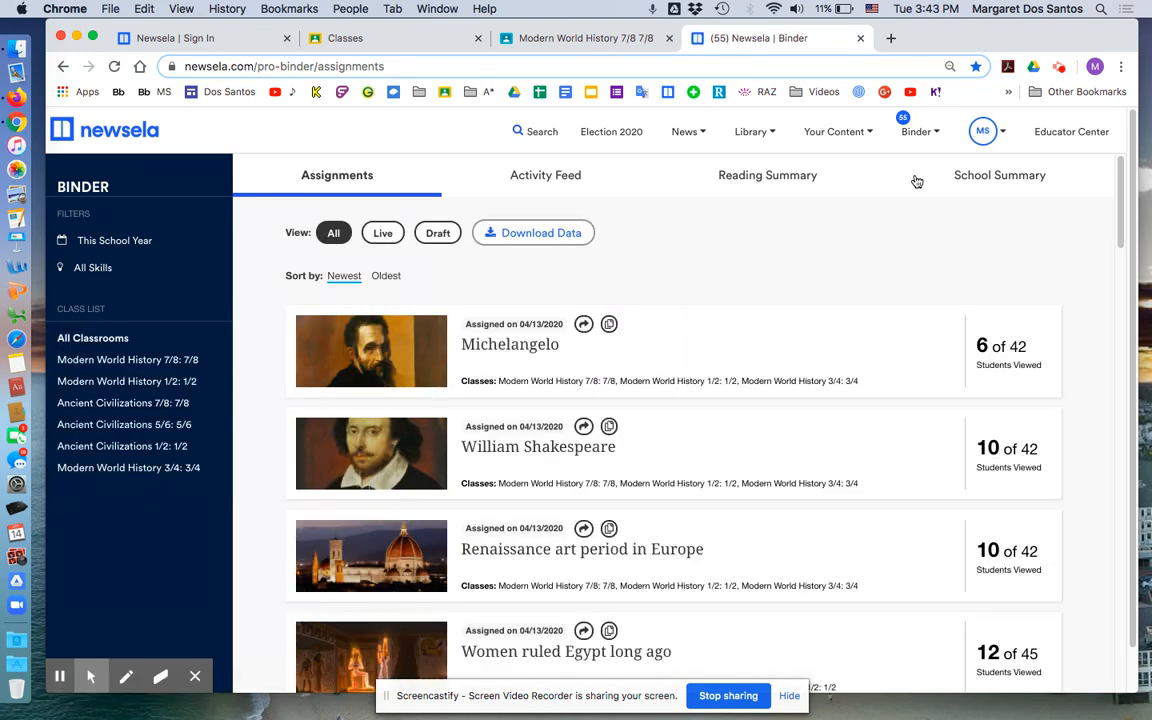
scroll(884, 366, down, 1)
scroll(884, 366, up, 1)
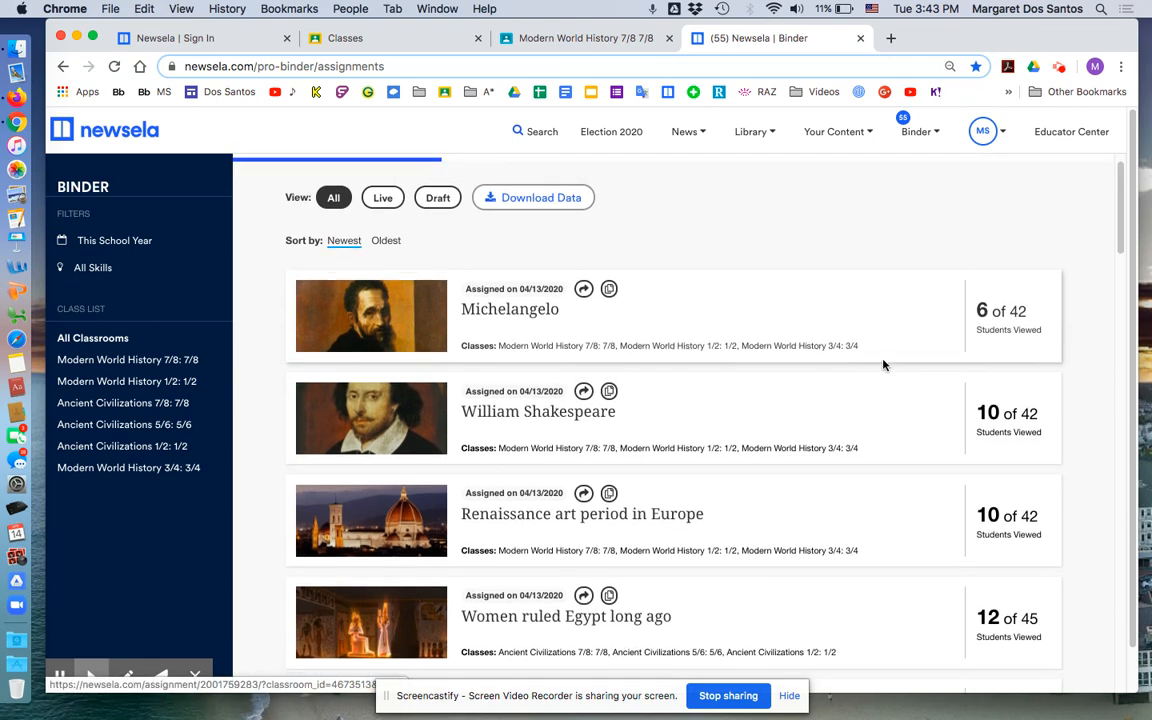
click(530, 420)
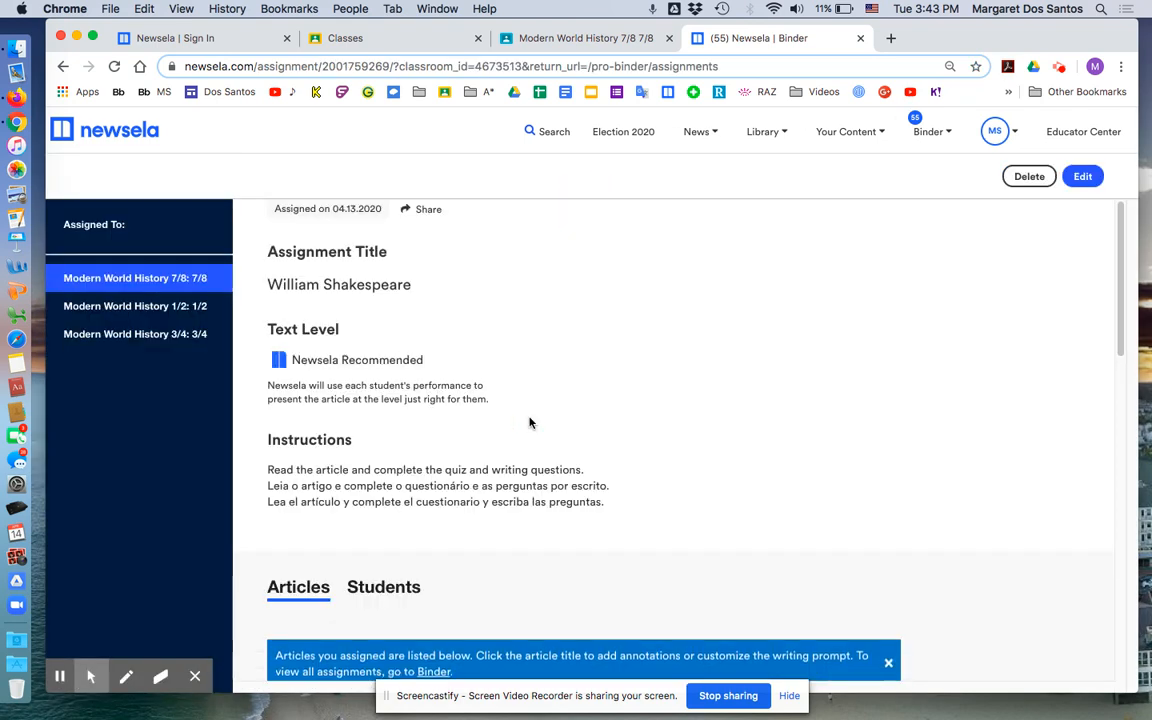
scroll(530, 422, down, 1)
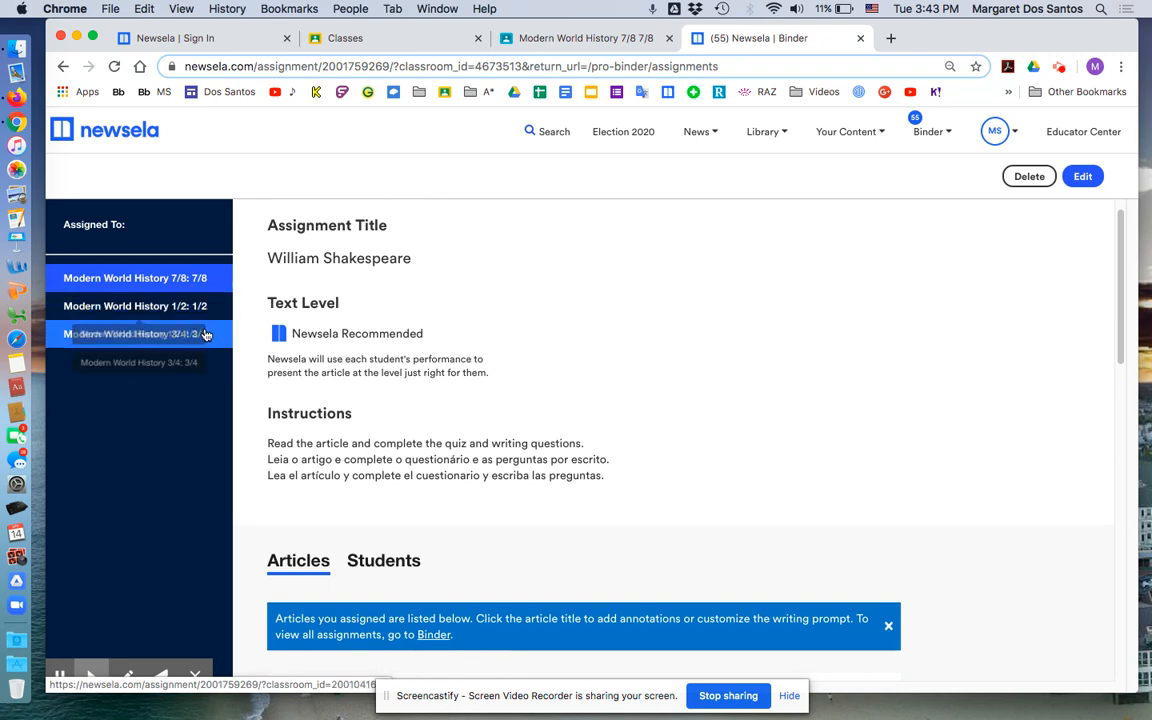
click(205, 284)
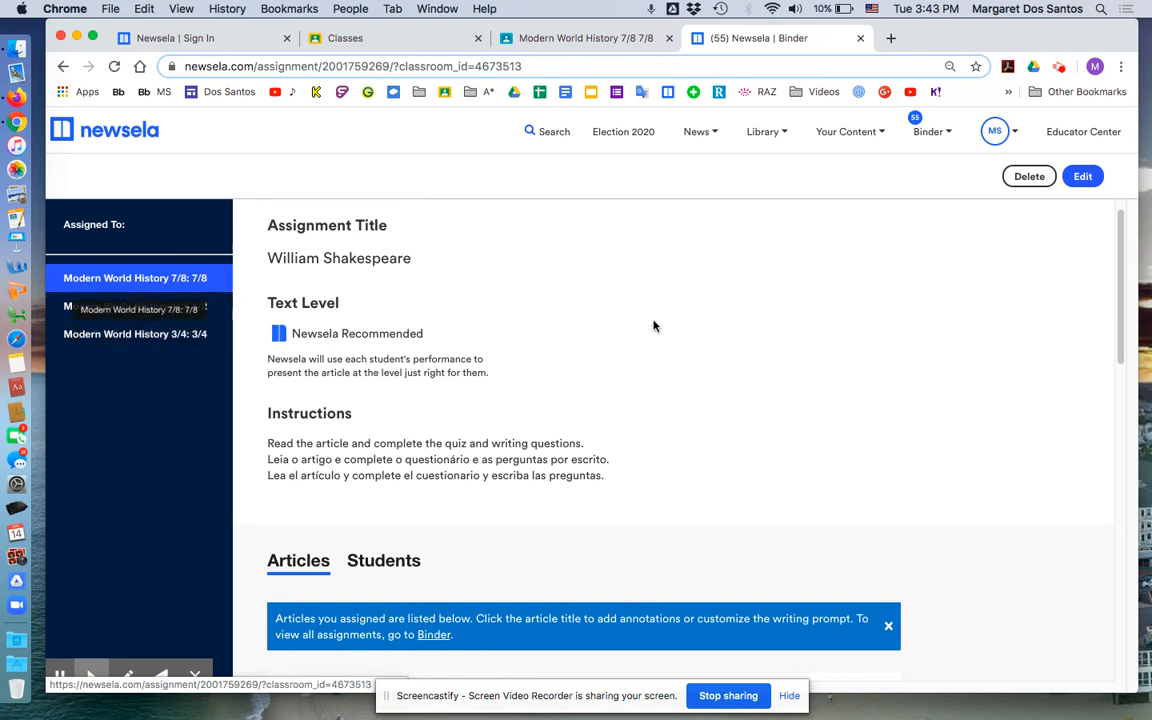
Review the Modern World History 7/8 students' article views, quiz scores and writing activity for the William Shakespeare assignment, including those who have not viewed it.
scroll(653, 324, down, 5)
scroll(655, 325, down, 3)
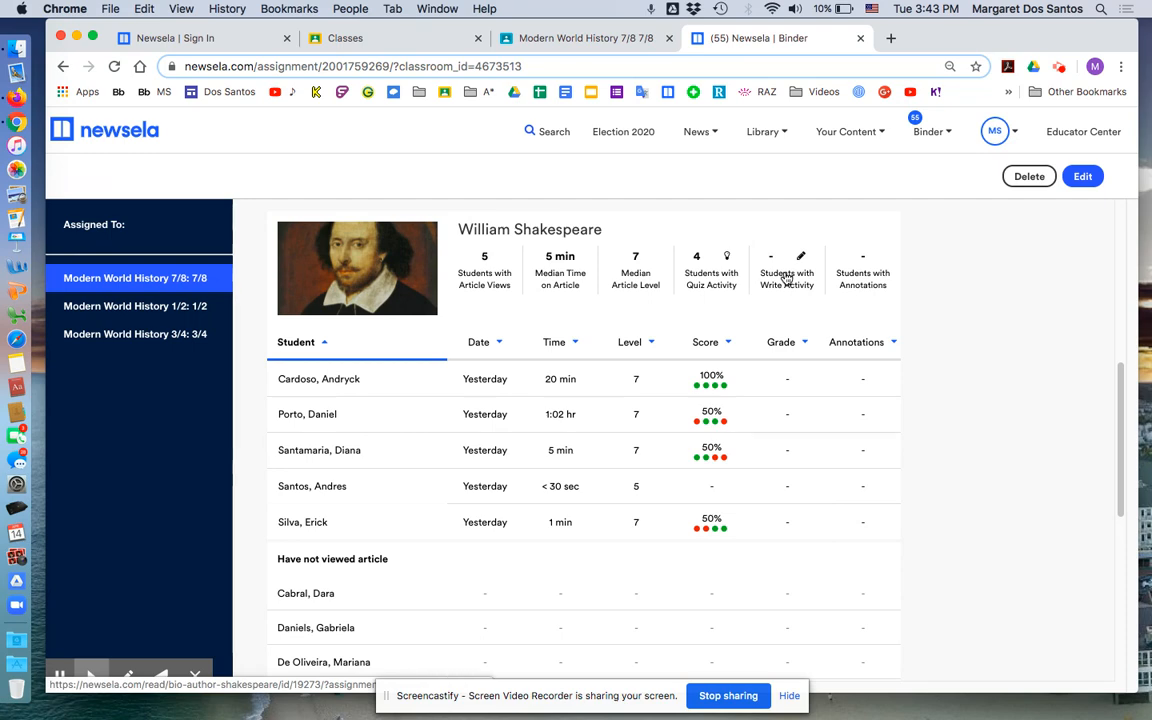
scroll(787, 278, up, 1)
scroll(787, 278, up, 3)
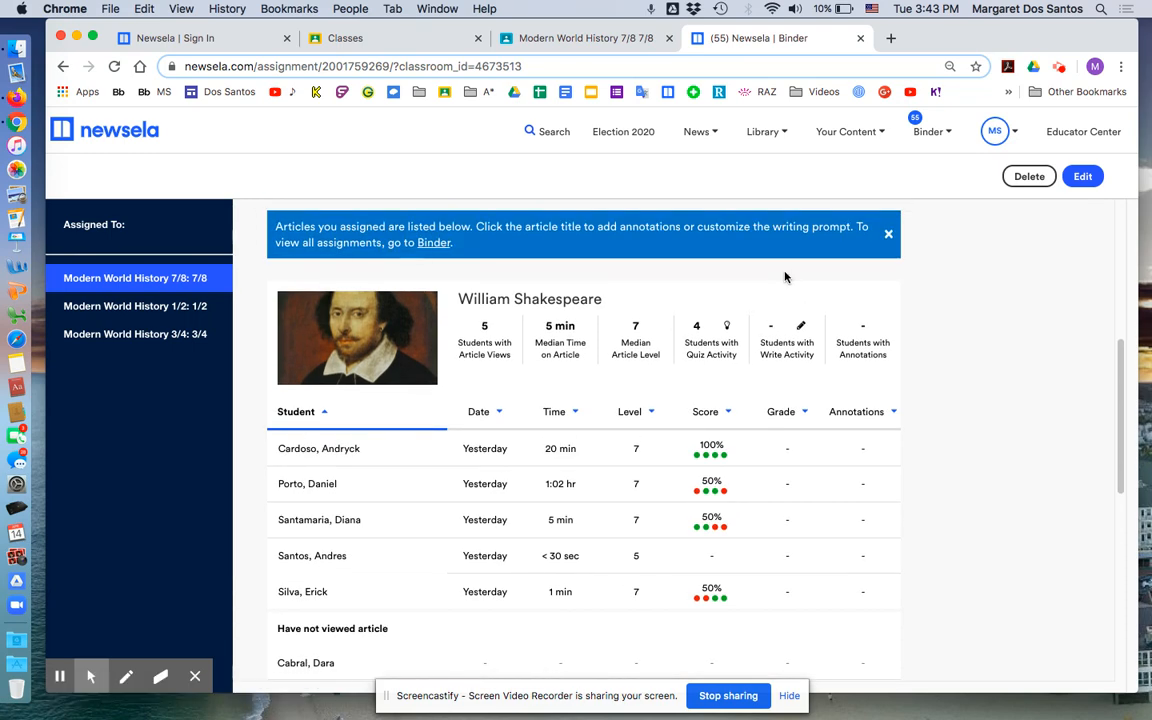
scroll(786, 270, up, 3)
scroll(789, 251, down, 3)
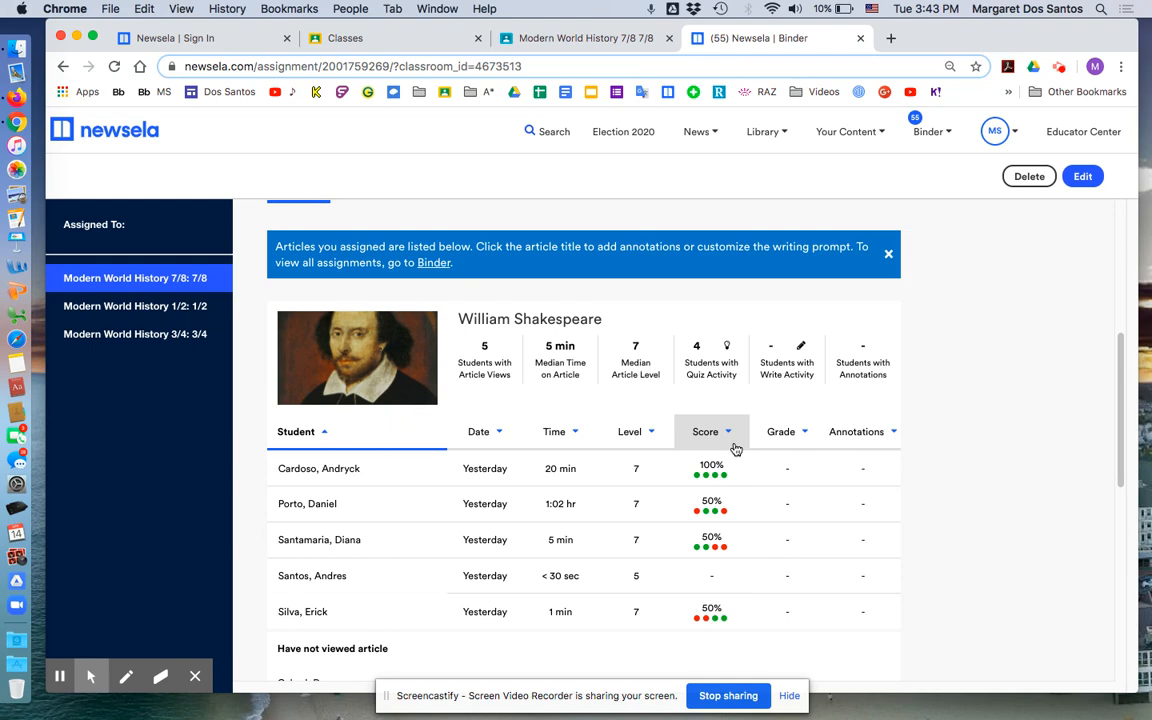
scroll(735, 449, up, 1)
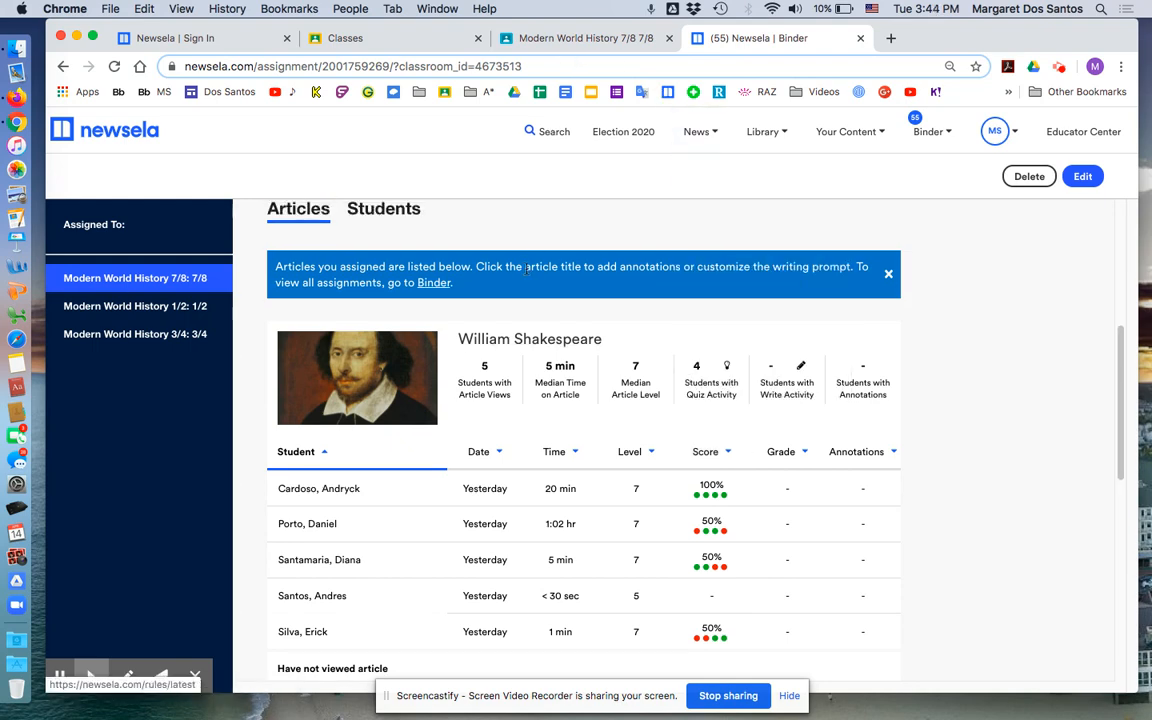
scroll(1034, 405, down, 5)
scroll(1034, 405, down, 3)
scroll(1034, 405, up, 2)
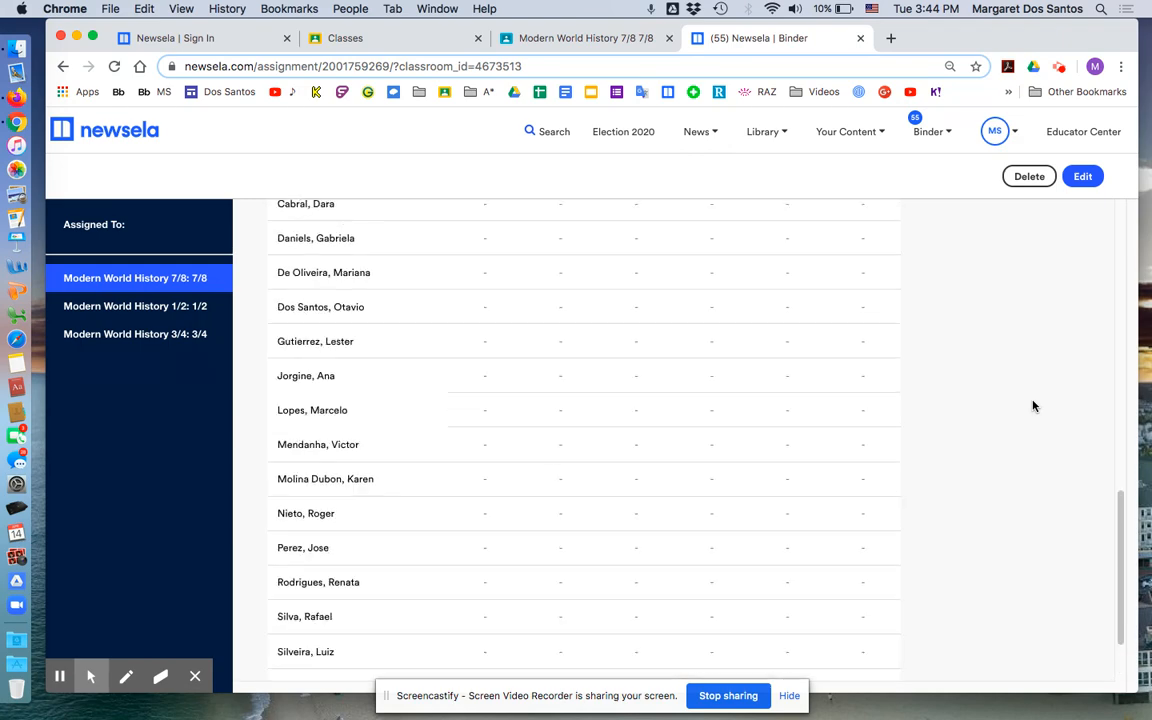
scroll(1034, 405, up, 6)
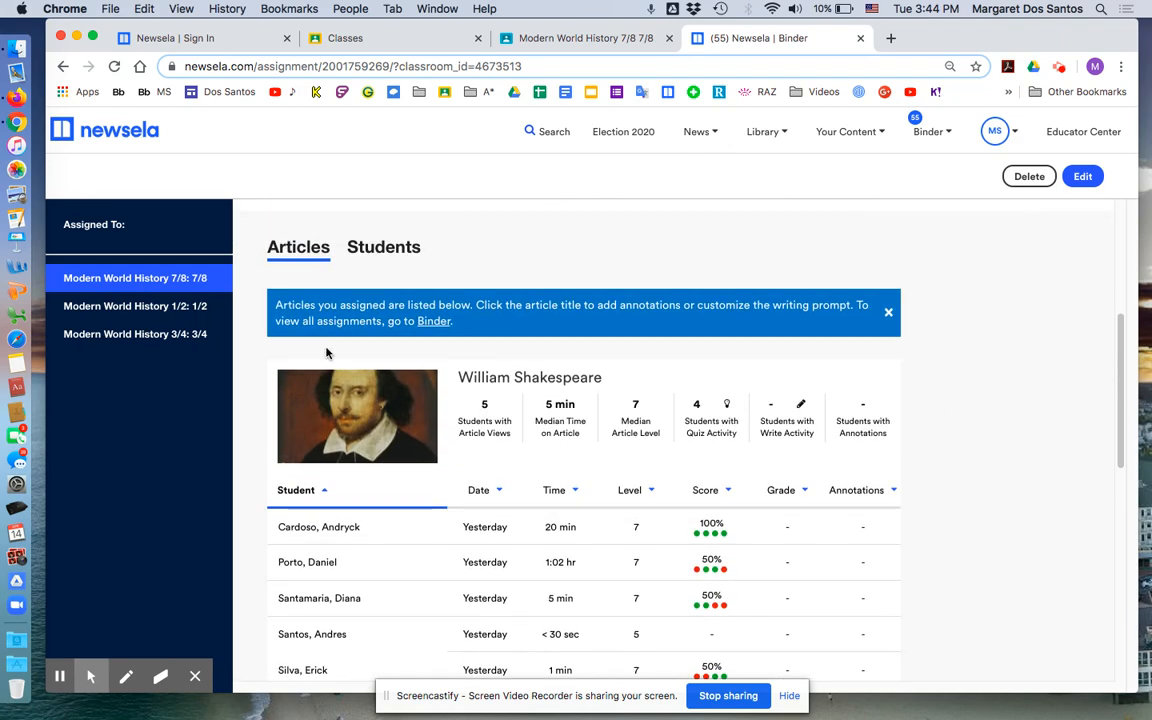
Review the William Shakespeare student activity for the Modern World History 1/2 class and the Modern World History 3/4 class.
click(183, 318)
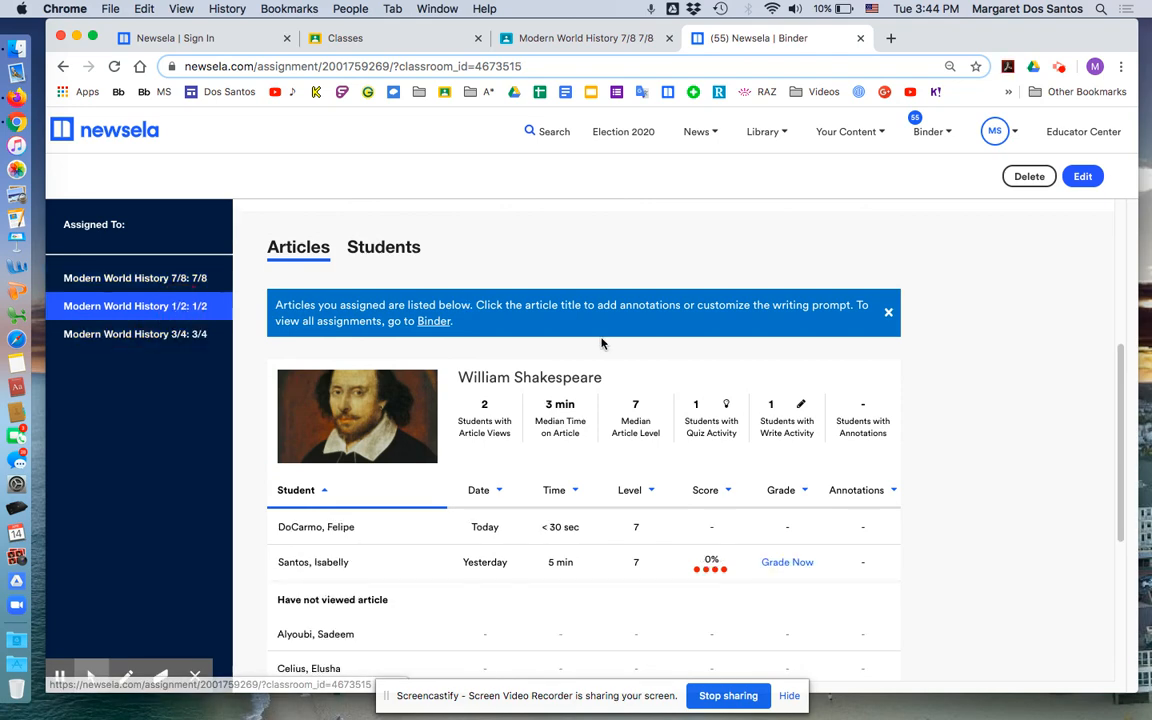
scroll(603, 344, down, 4)
scroll(603, 344, up, 3)
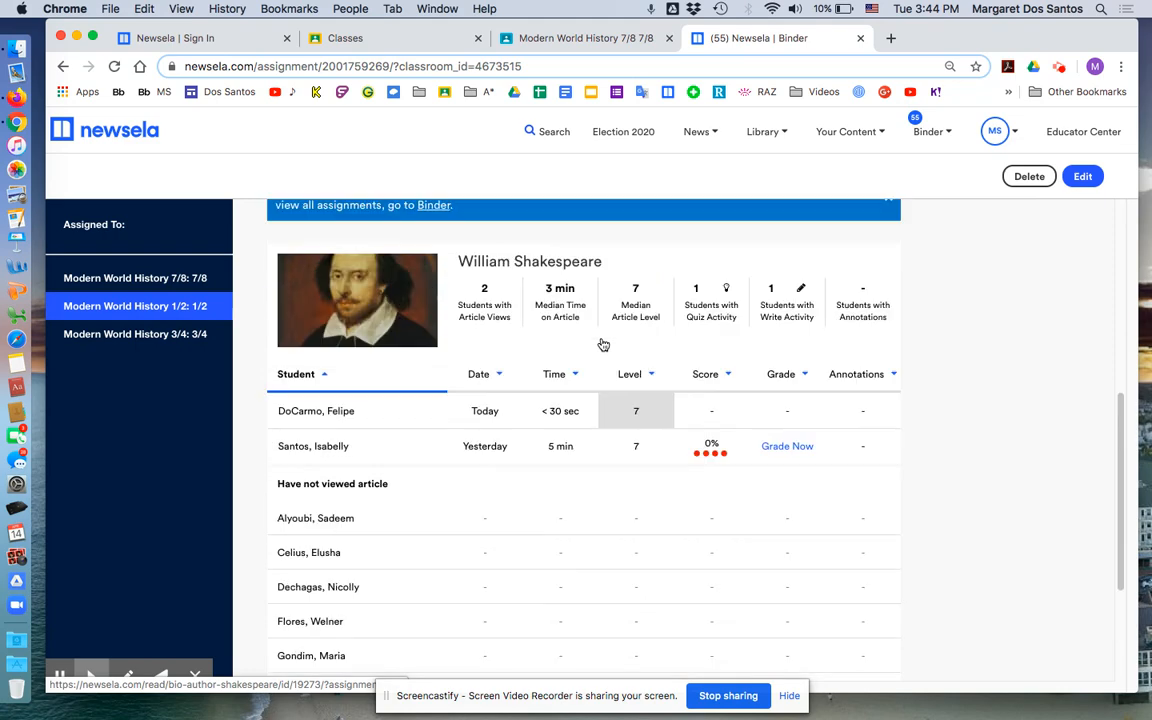
click(155, 338)
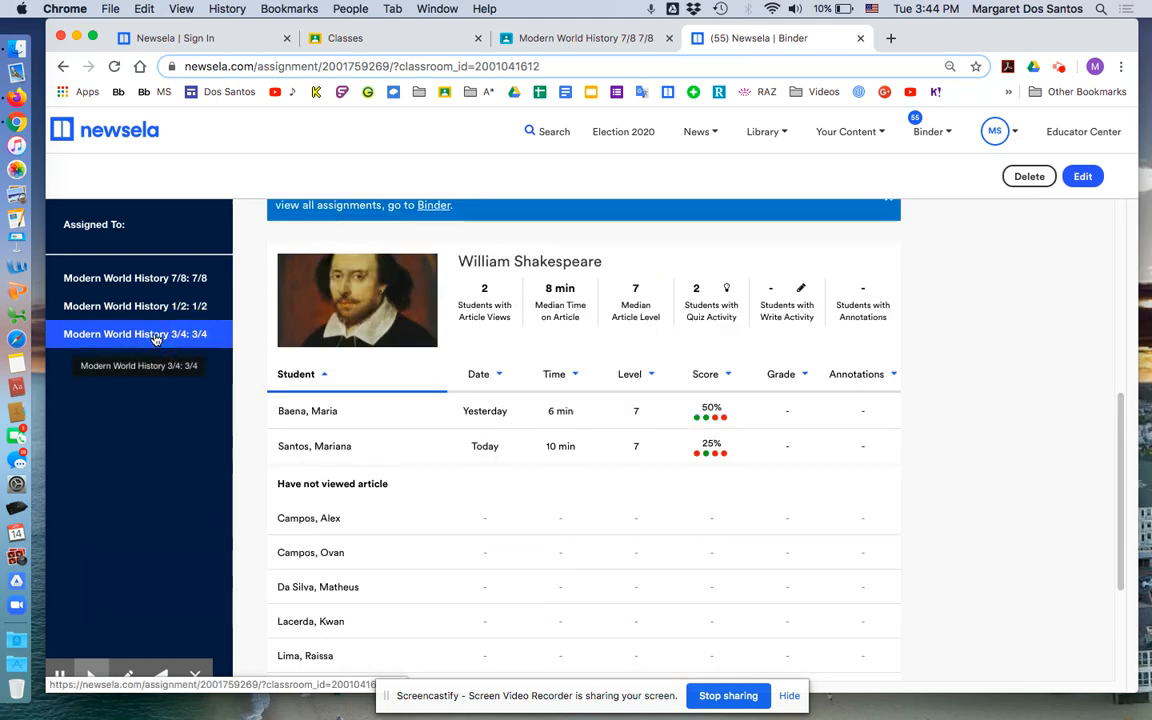
scroll(535, 418, down, 2)
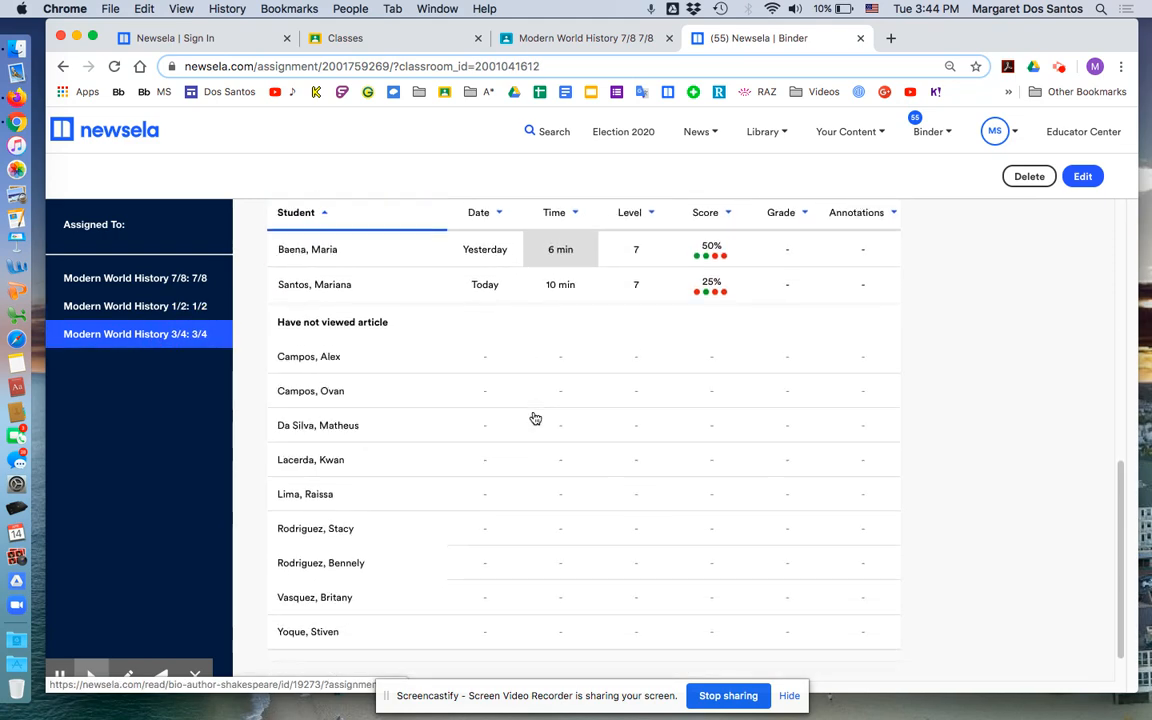
scroll(534, 417, down, 1)
scroll(534, 417, up, 5)
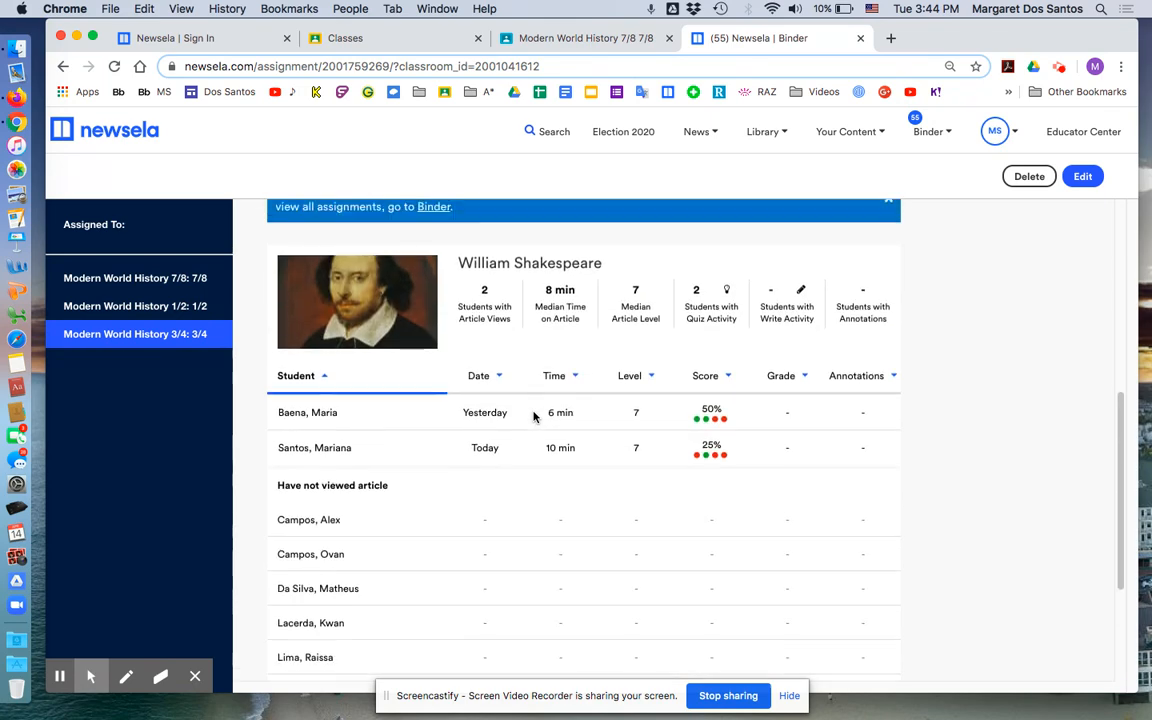
scroll(534, 417, up, 2)
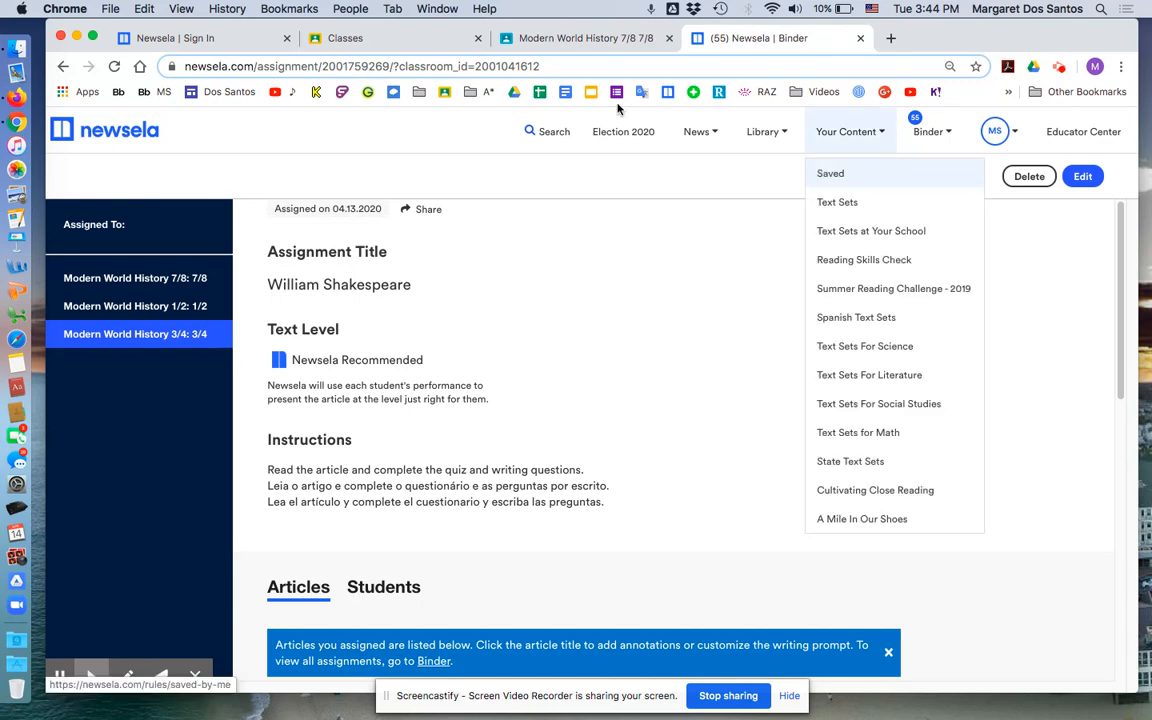
Search Newsela for "northern european renaissance".
click(545, 132)
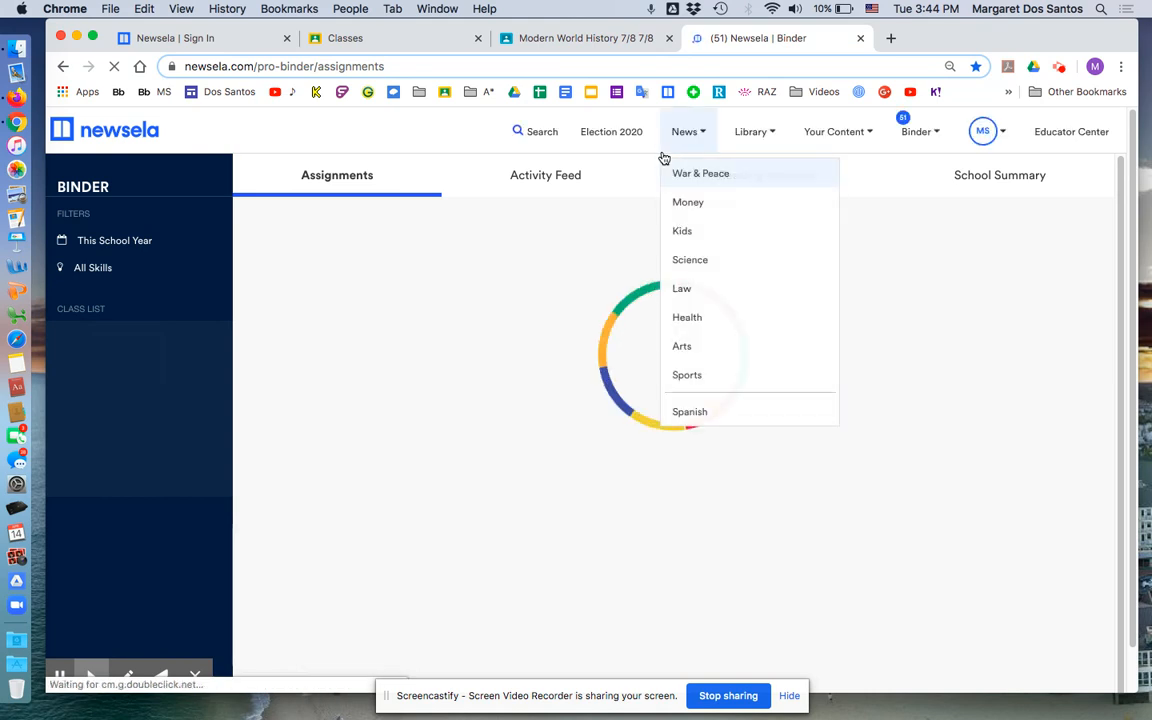
click(541, 133)
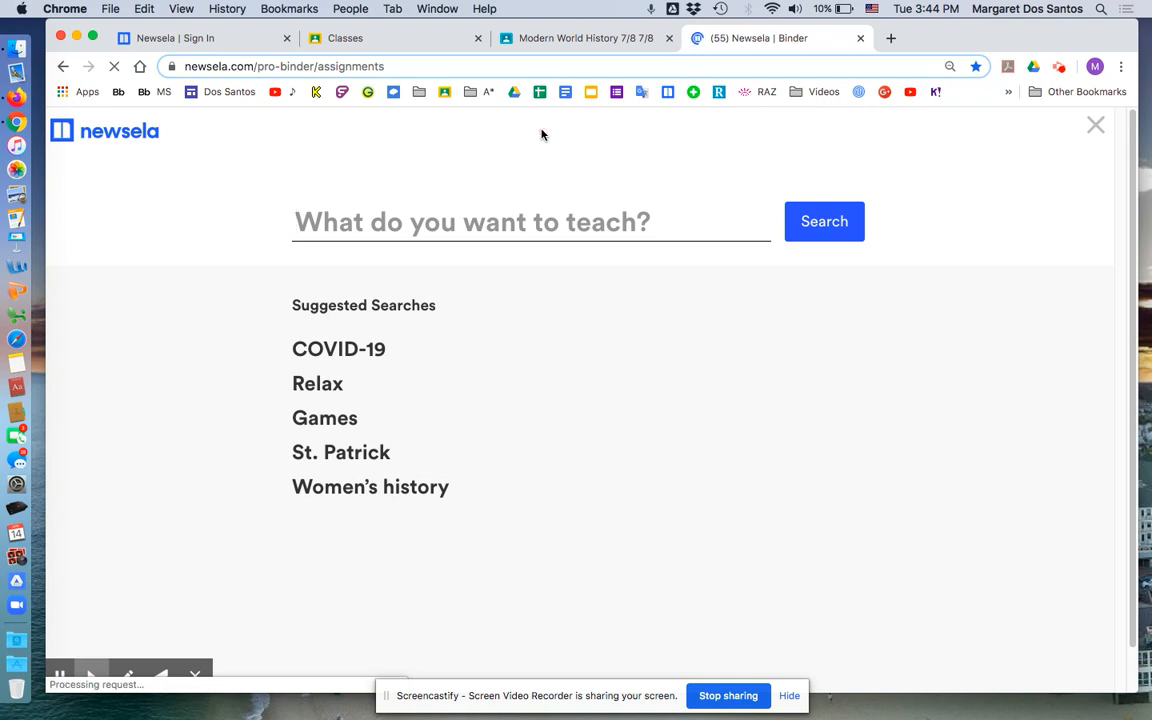
click(443, 234)
text(nor)
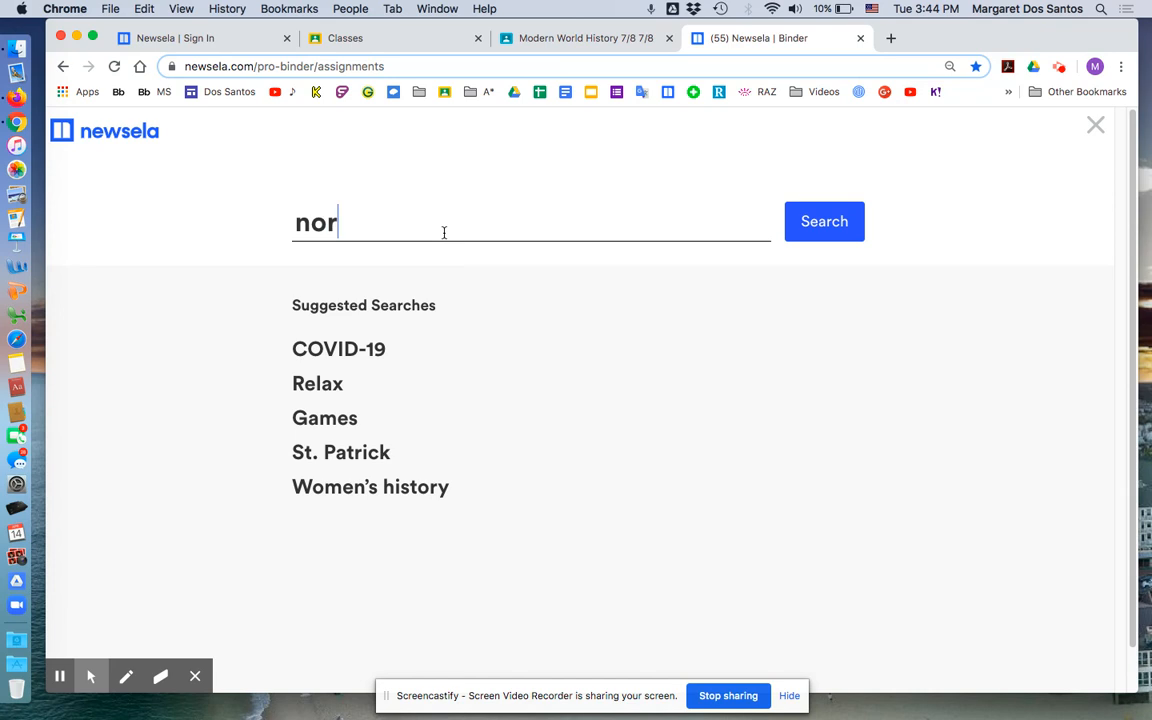
text(thern )
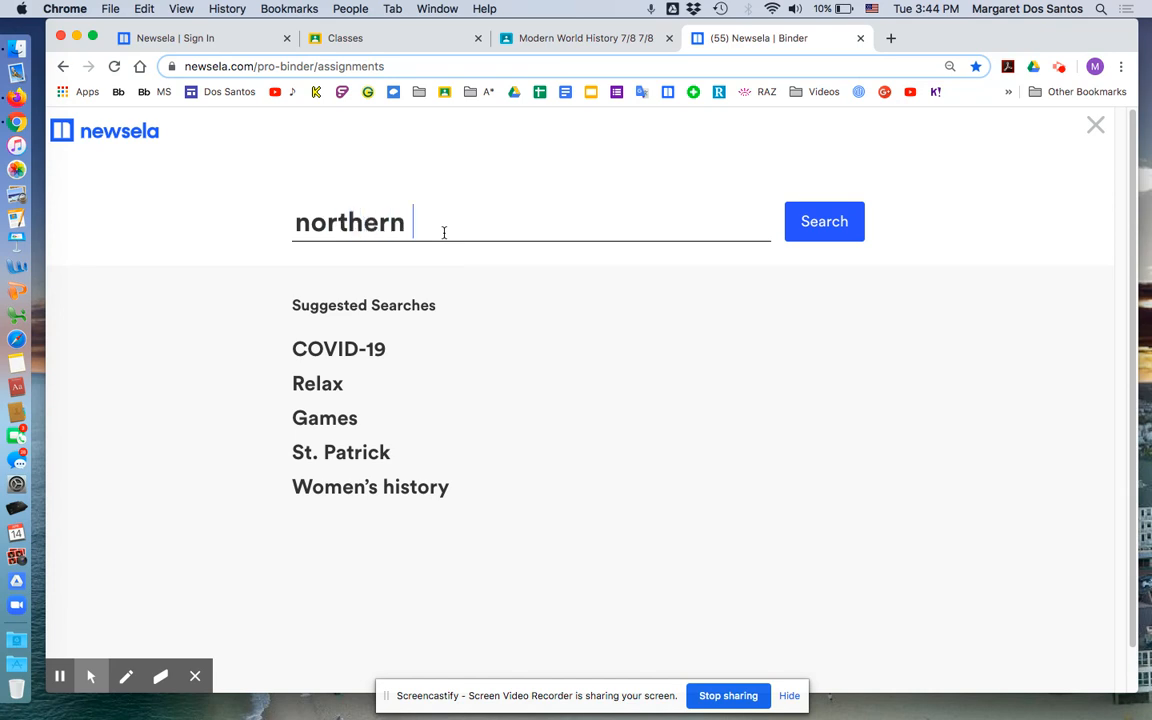
text(european)
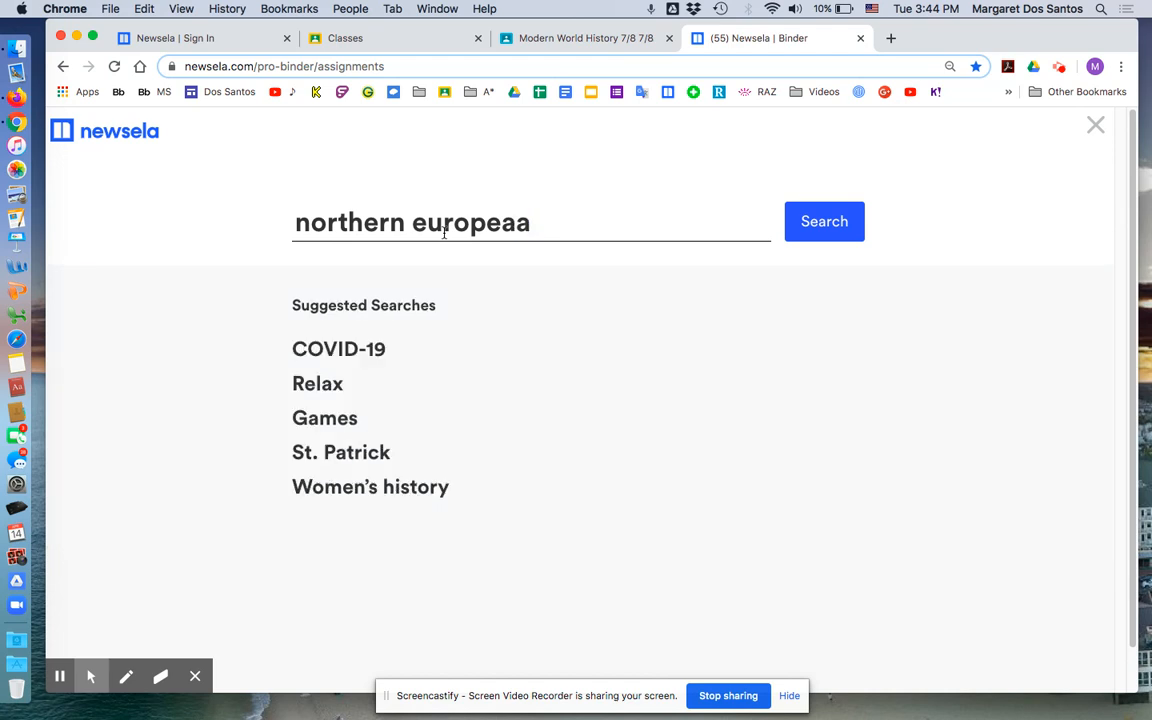
key(BackSpace)
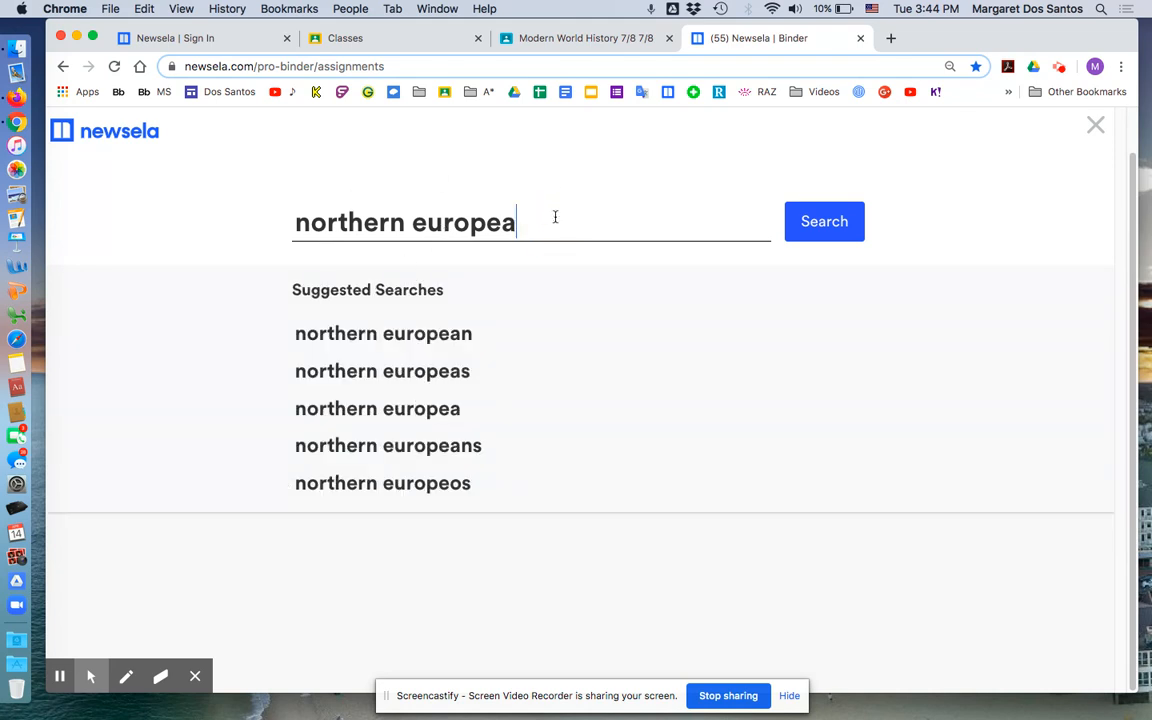
text(n renais)
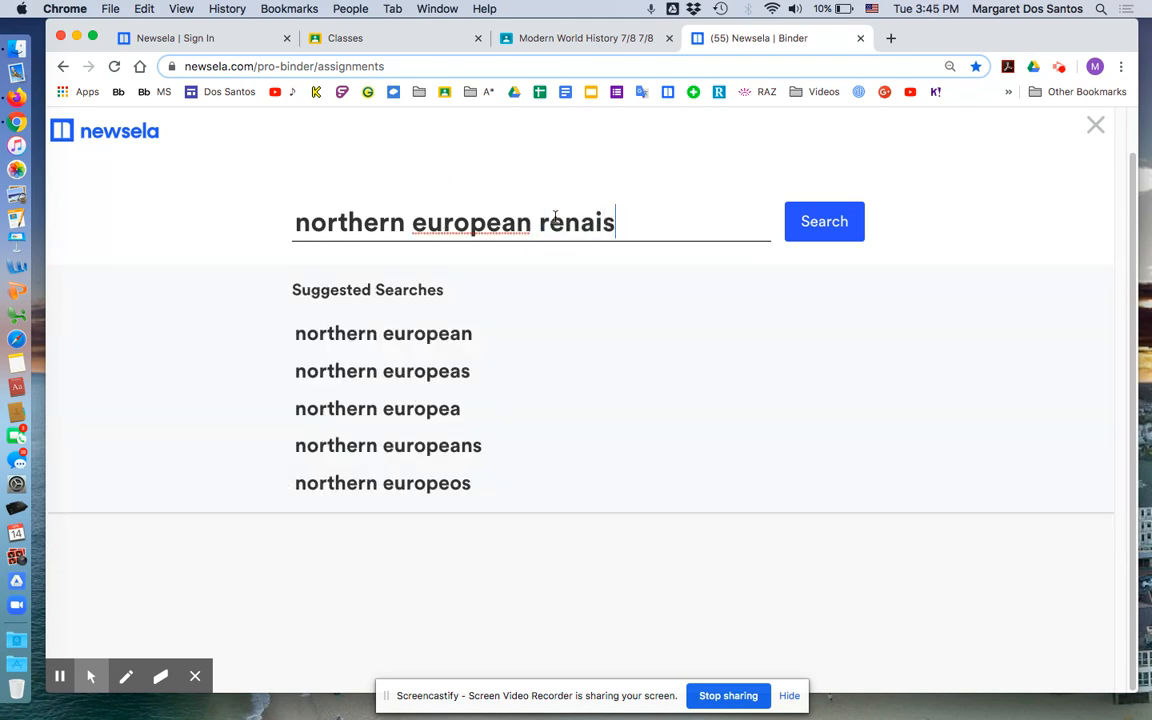
text(sance)
key(Return)
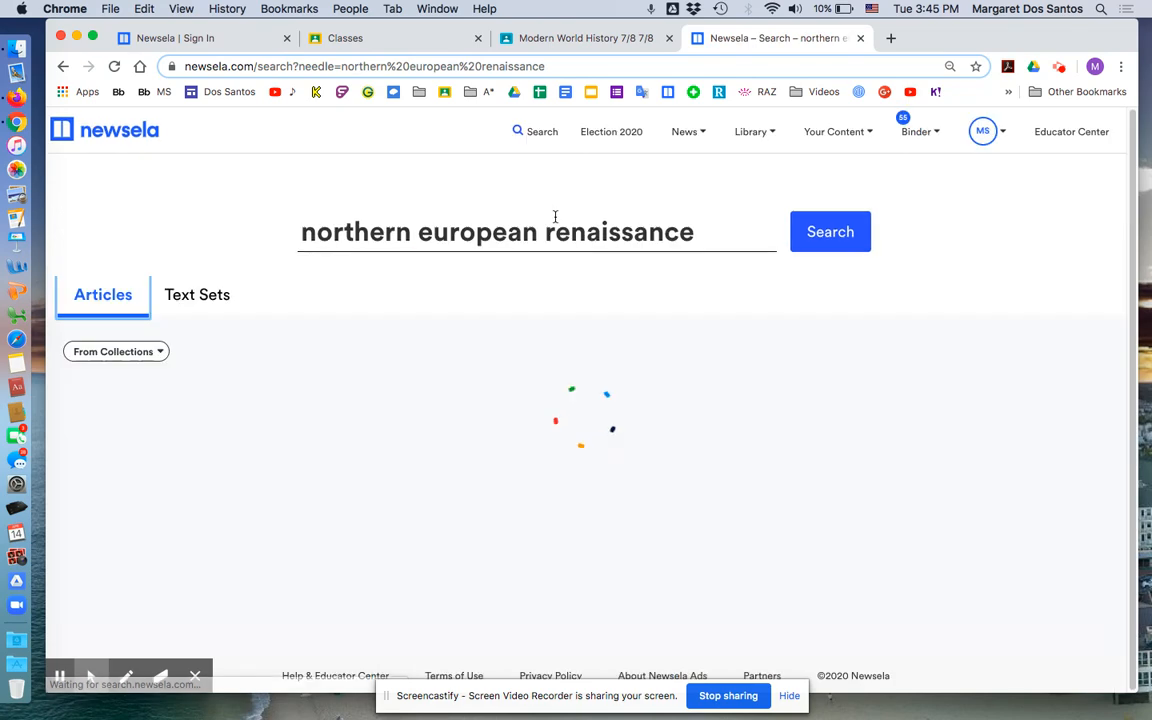
Create an assignment from the Northern European Renaissance: Part 1 article and select the Modern World History 7/8, 1/2 and 3/4 classes.
scroll(555, 383, down, 1)
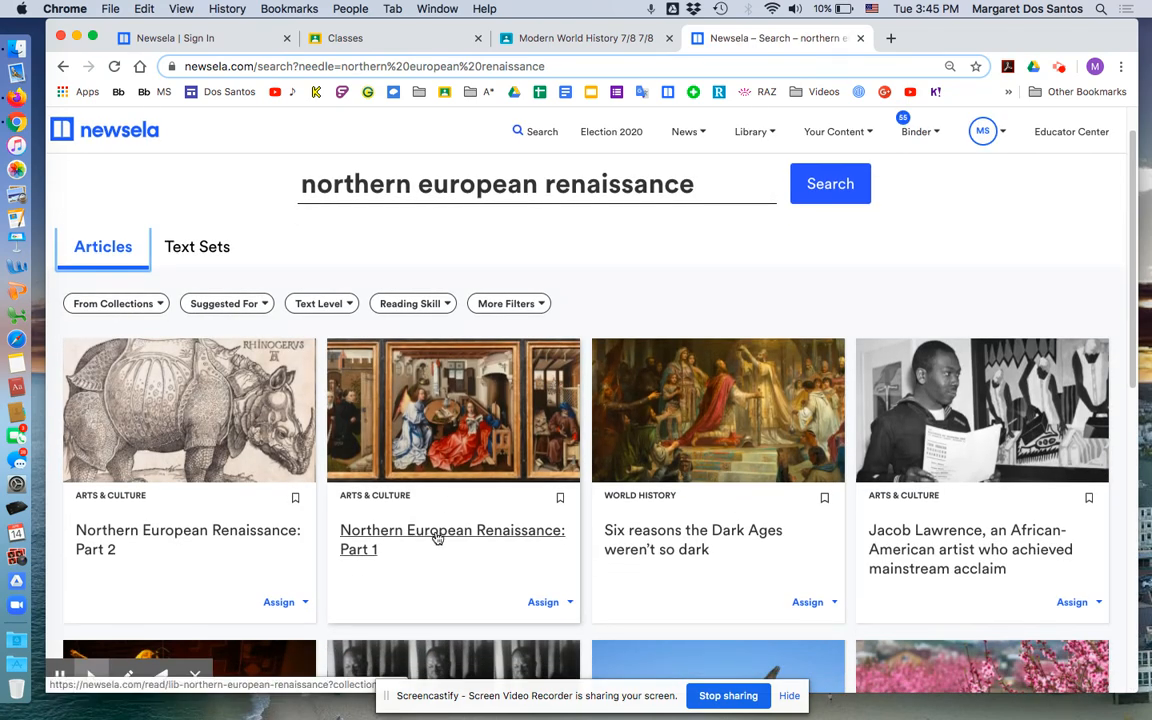
click(544, 602)
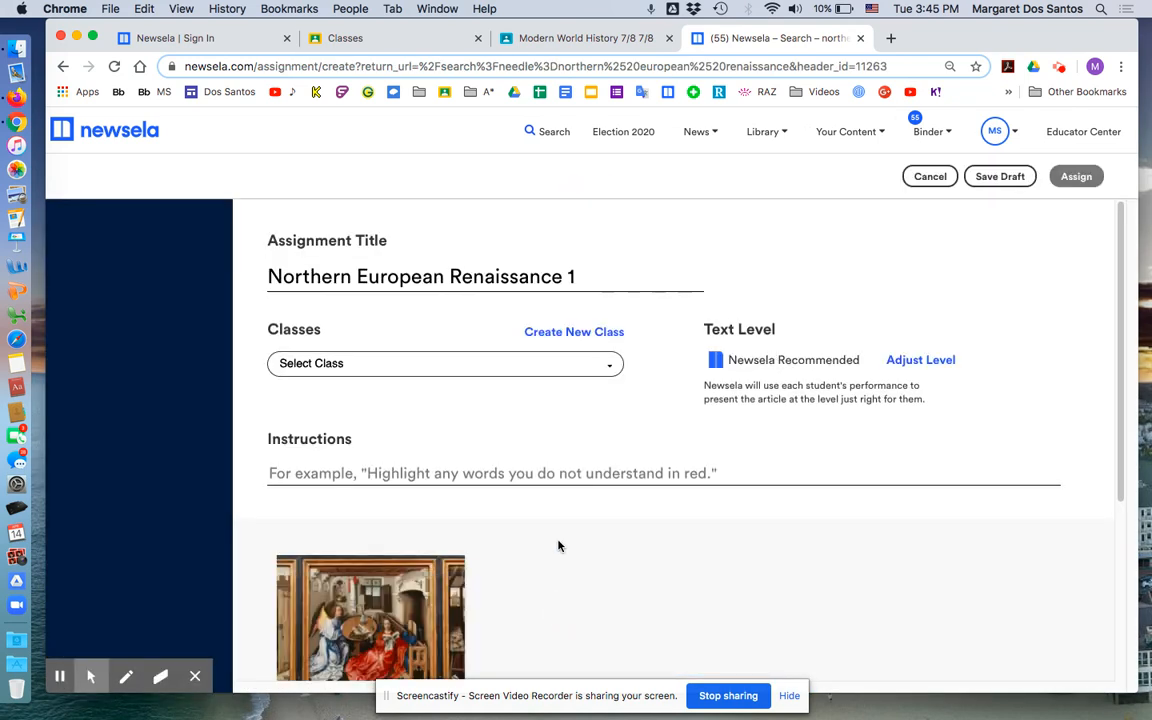
click(607, 364)
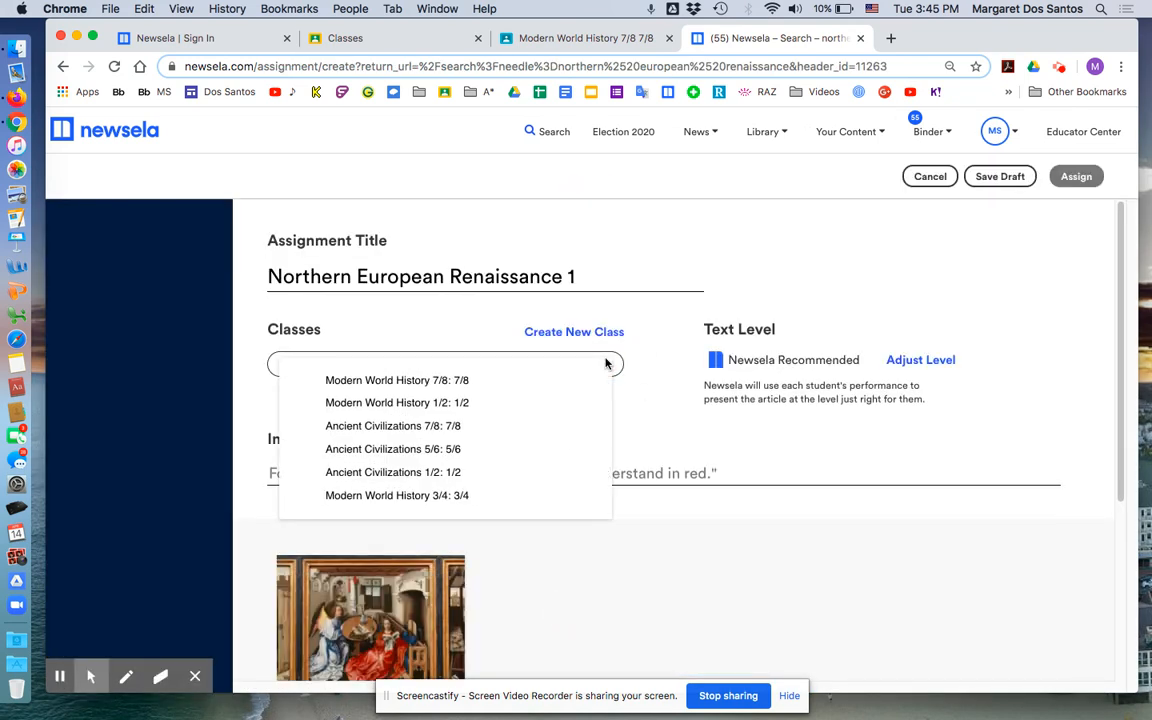
click(525, 385)
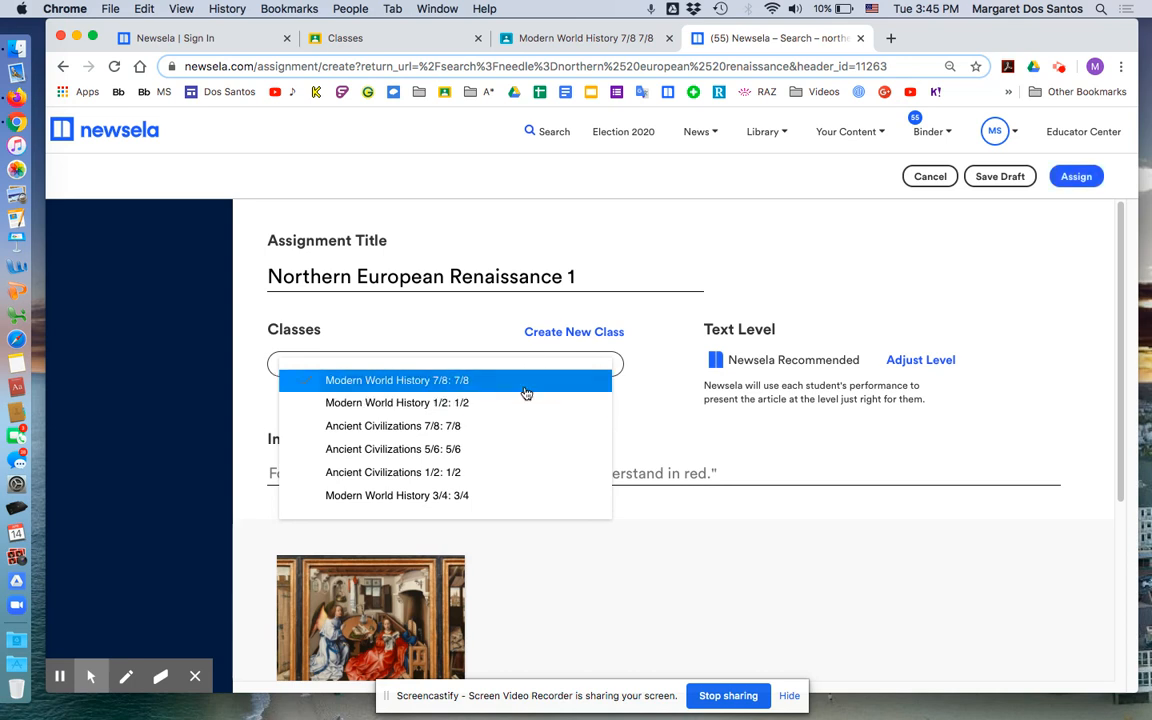
click(505, 404)
click(488, 498)
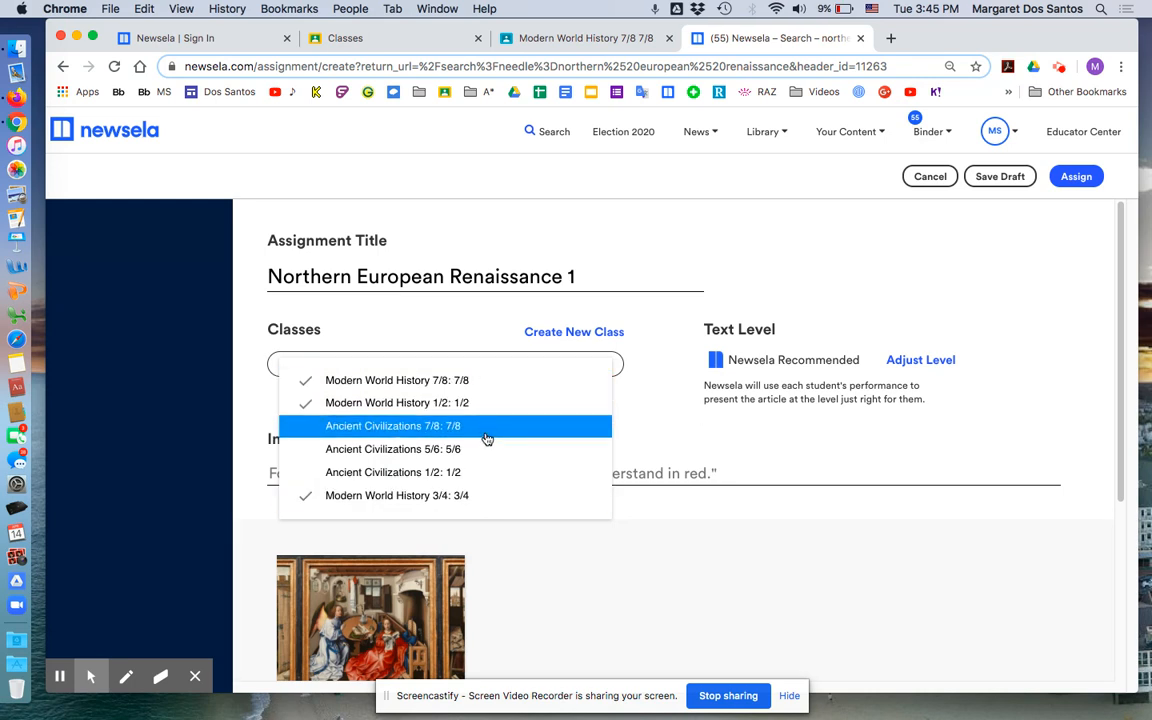
click(665, 447)
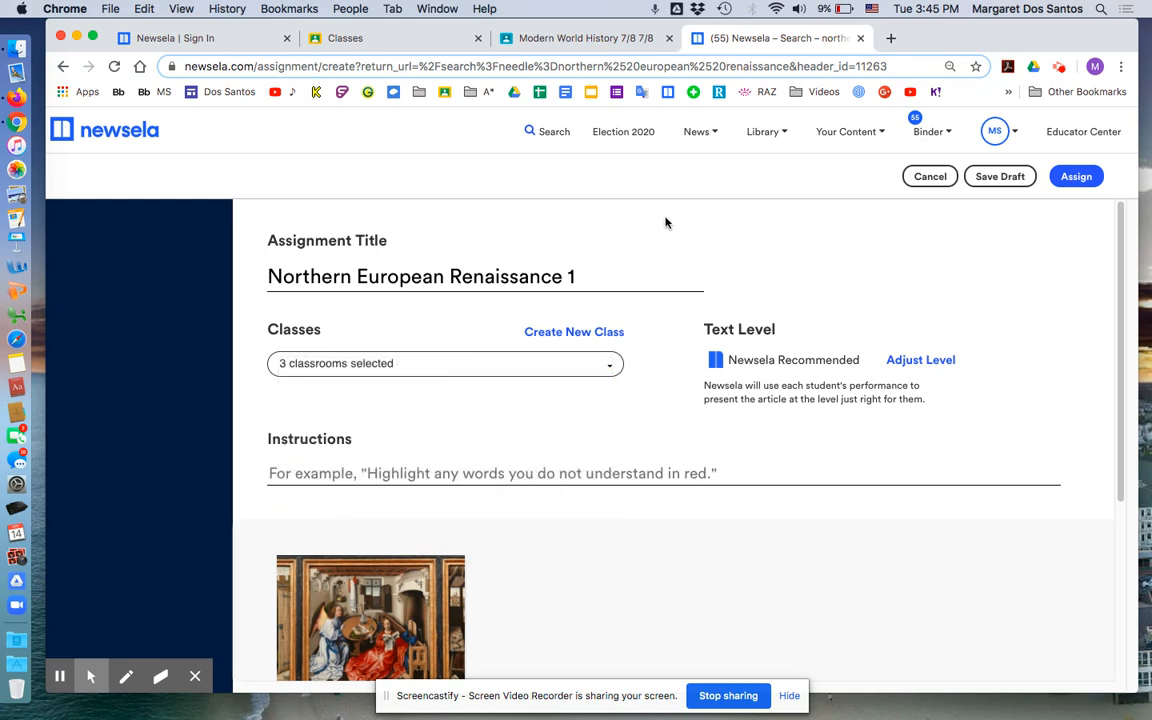
Copy the trilingual instructions from the William Shakespeare post in Google Classroom into the new Newsela assignment's instructions.
click(560, 38)
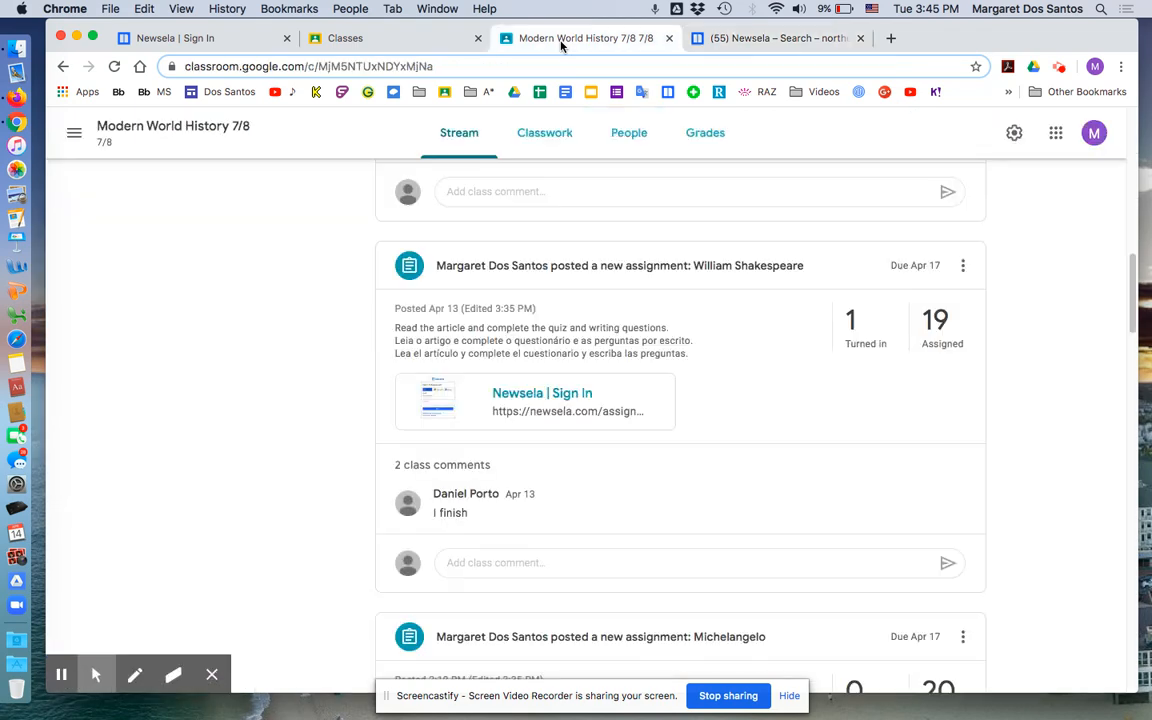
drag(689, 355, 396, 330)
key(super+c)
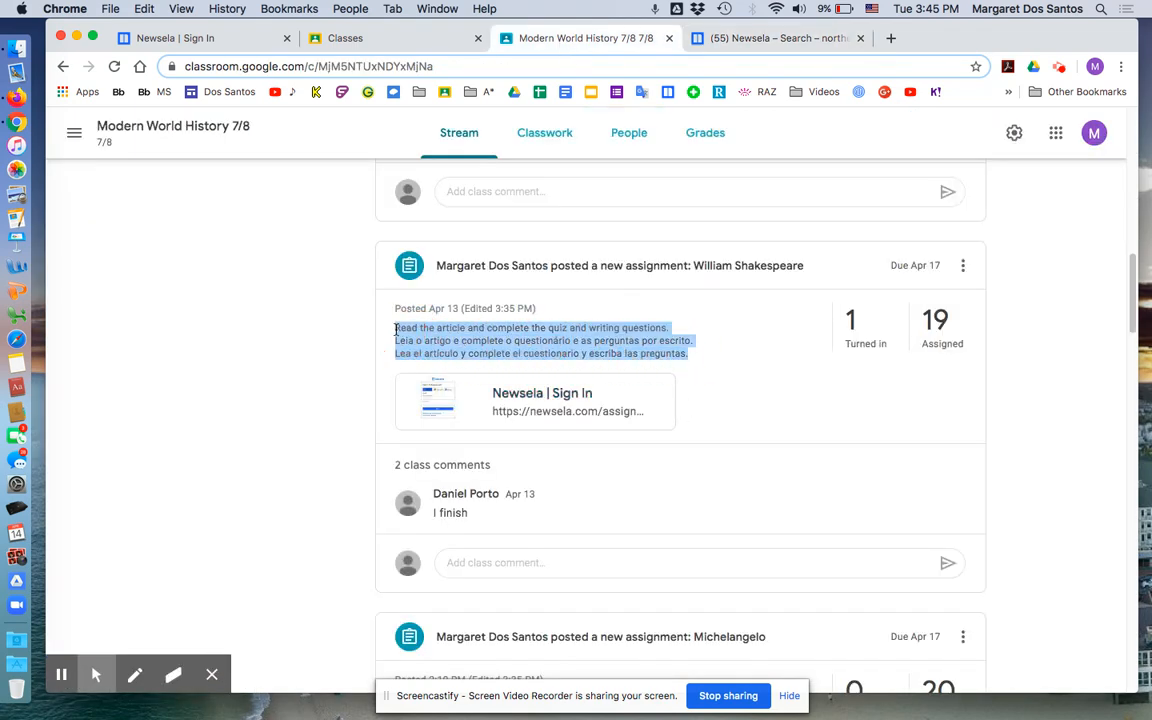
click(728, 42)
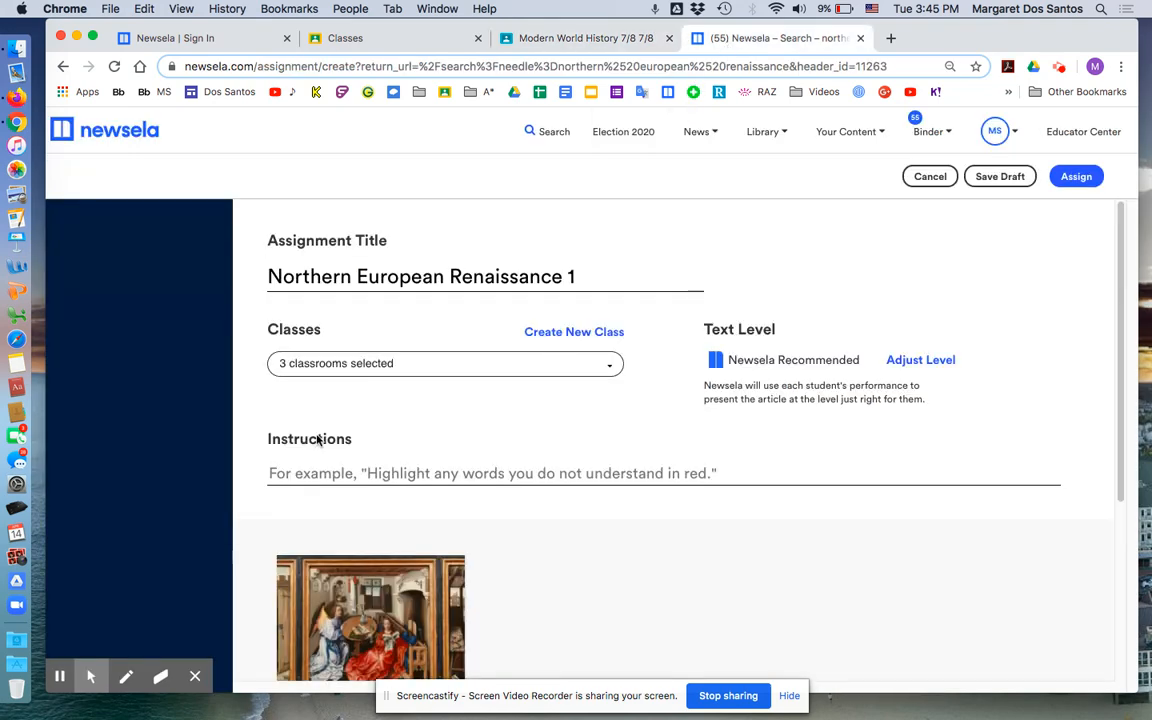
click(316, 475)
key(super+v)
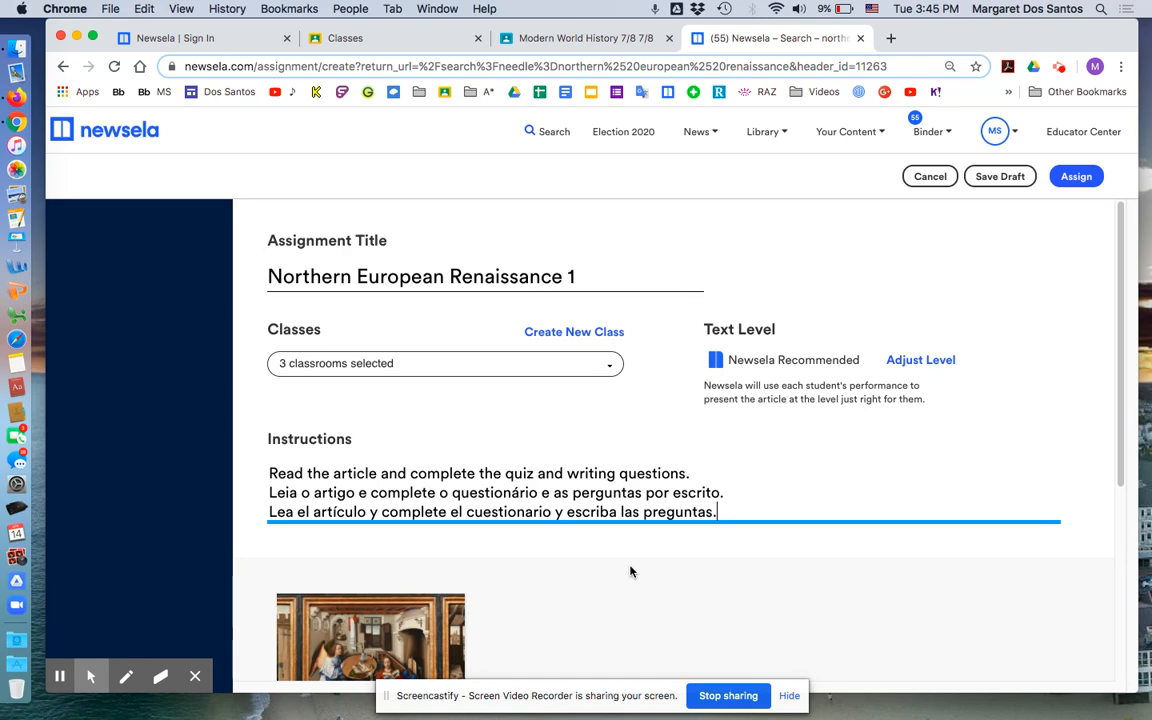
Change the assignment title to Northern European Renaissance Part 1 and assign it to the selected classes.
scroll(630, 571, down, 5)
scroll(630, 571, up, 4)
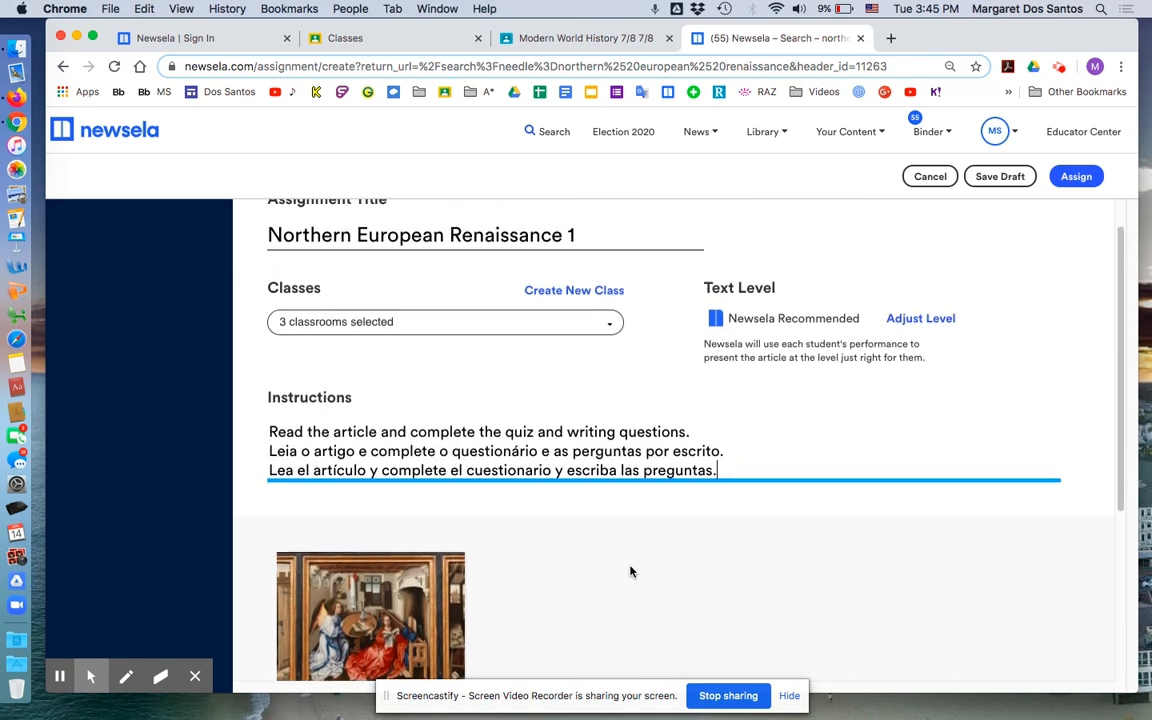
scroll(630, 571, up, 1)
click(630, 571)
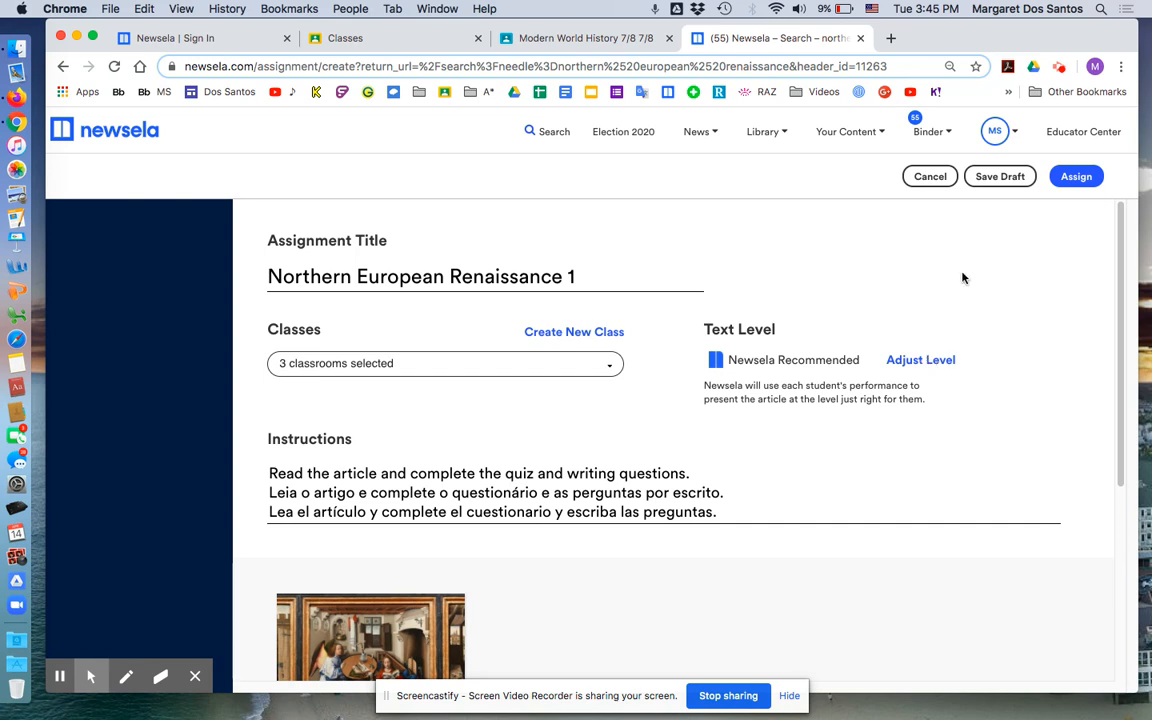
click(568, 275)
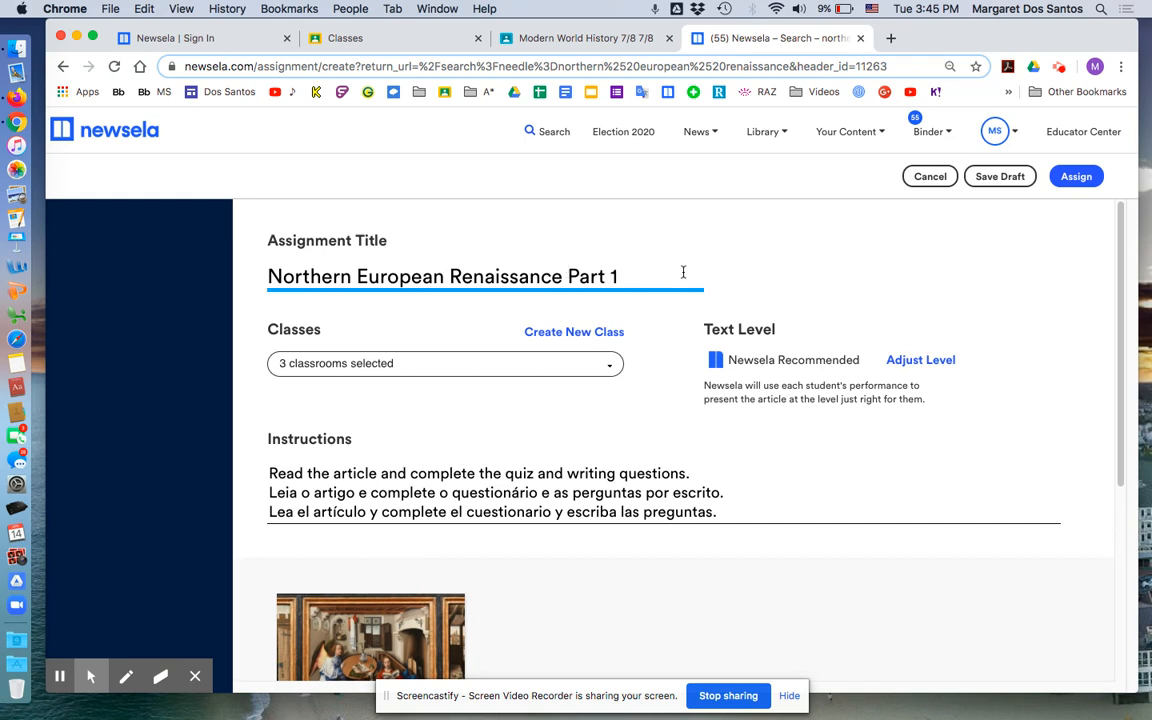
click(1077, 177)
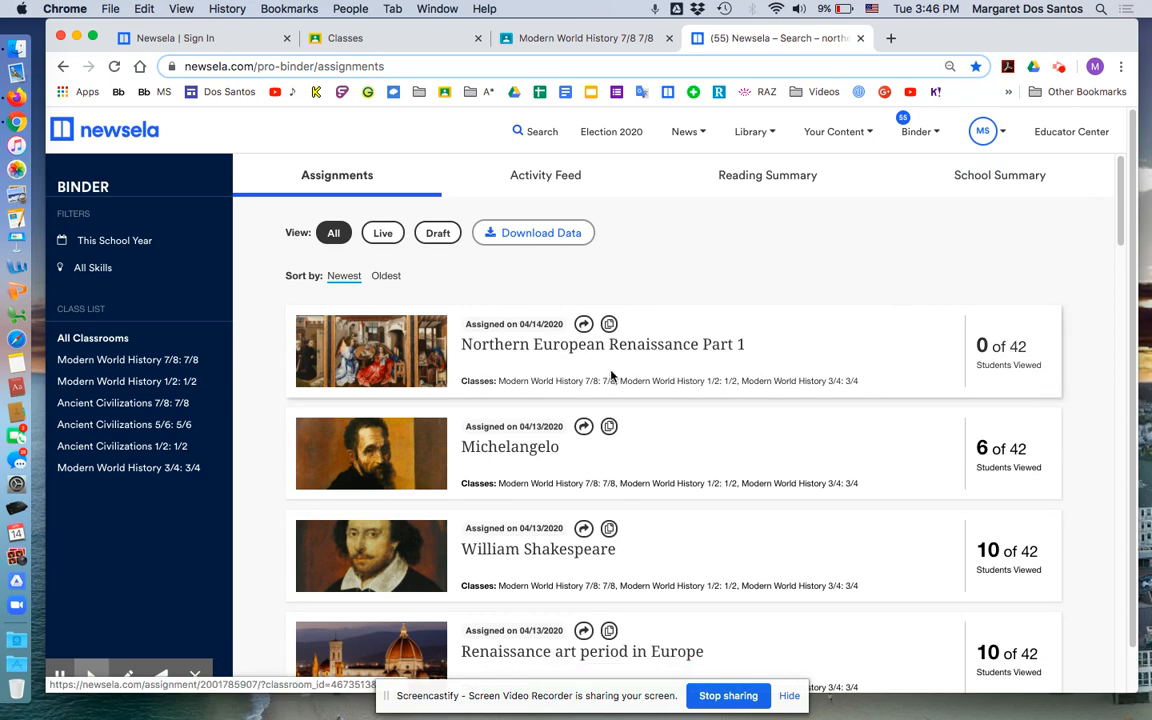
scroll(612, 375, down, 1)
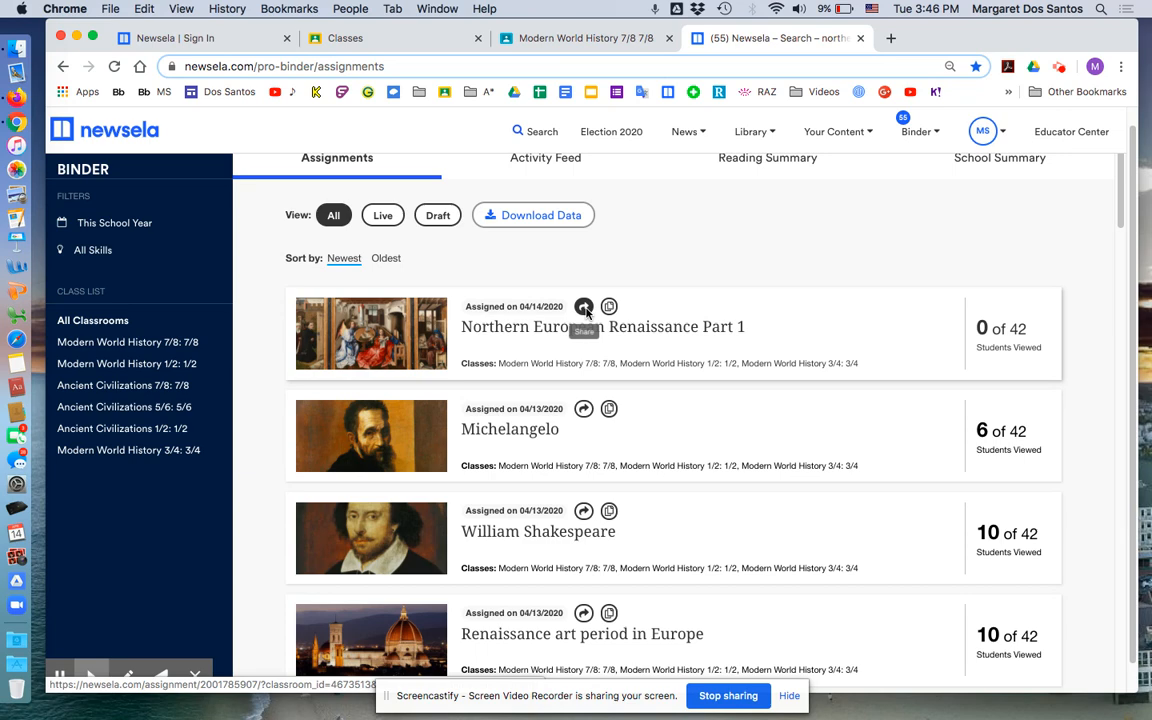
Share the Northern European Renaissance Part 1 assignment to Google Classroom as a new assignment for the Modern World History 1/2 class.
click(585, 309)
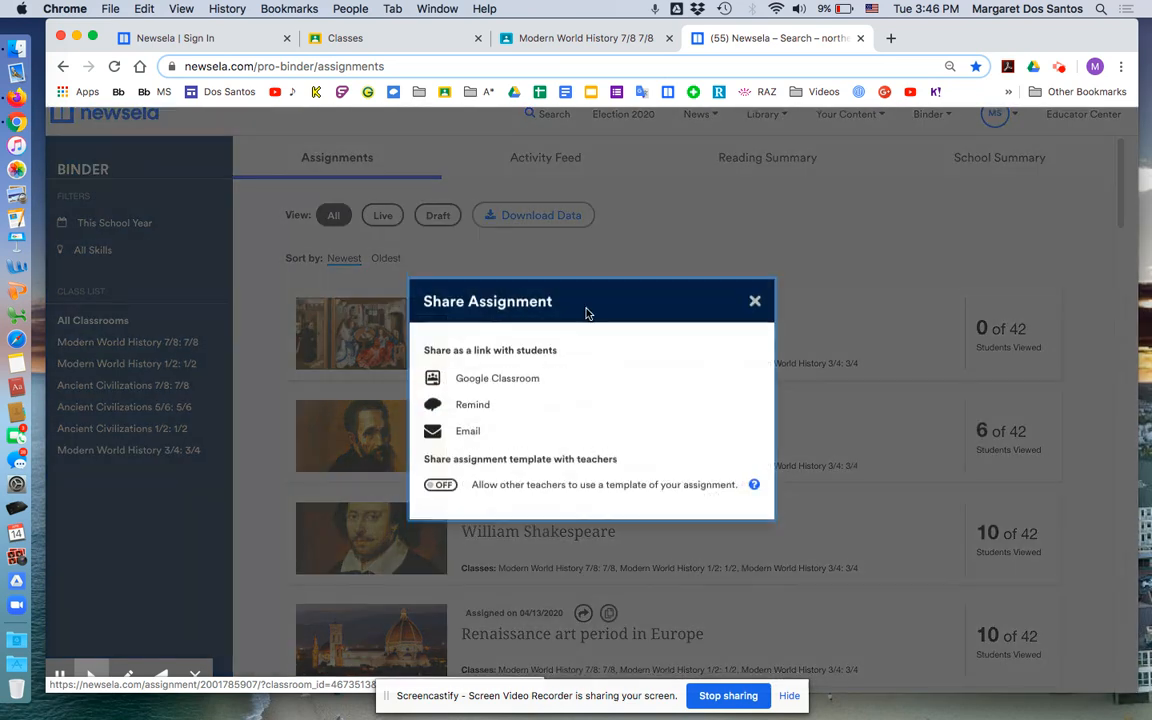
click(485, 390)
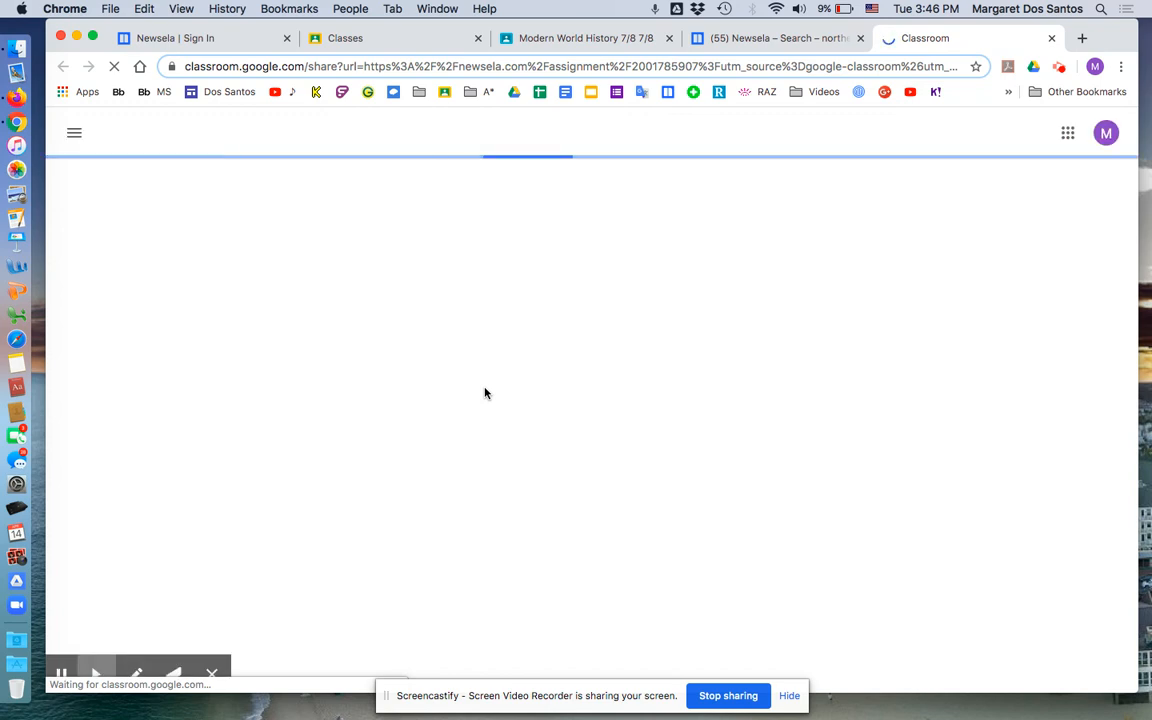
click(588, 278)
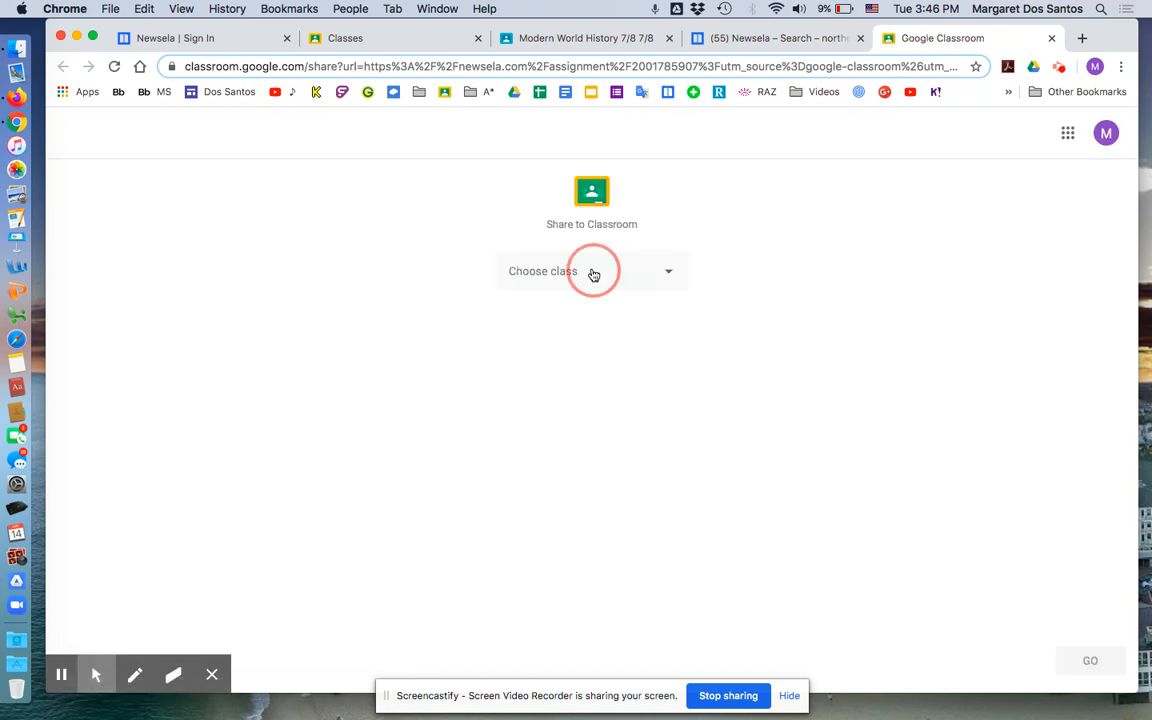
click(591, 236)
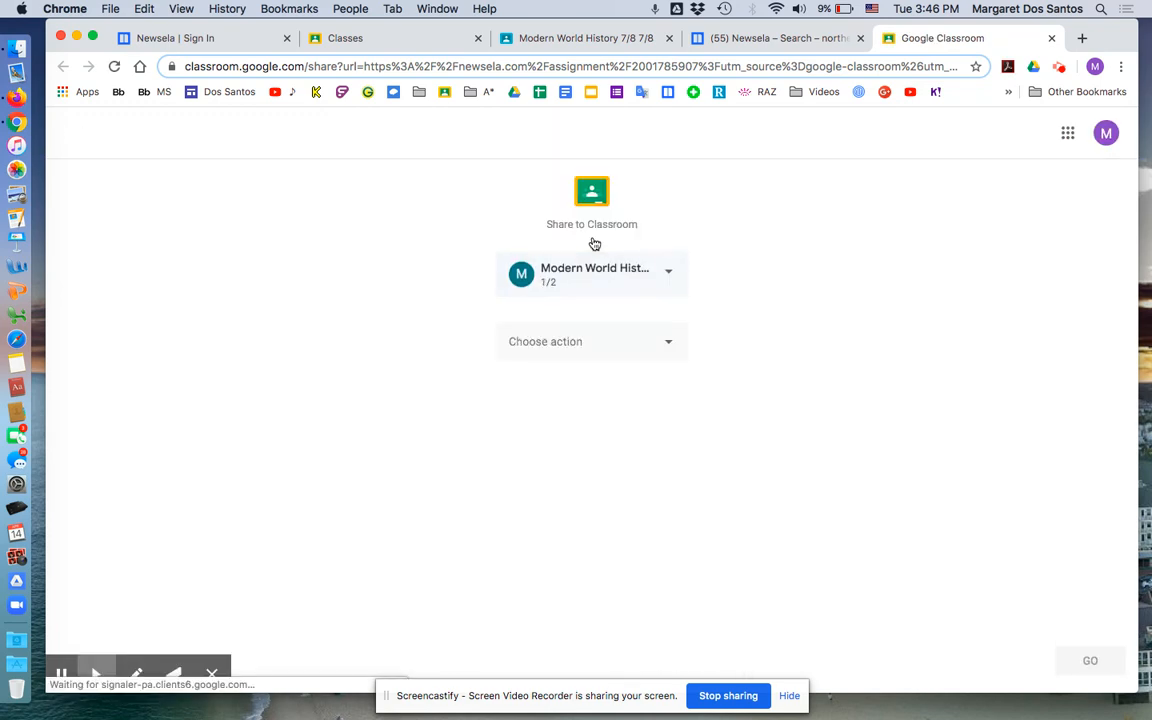
click(610, 286)
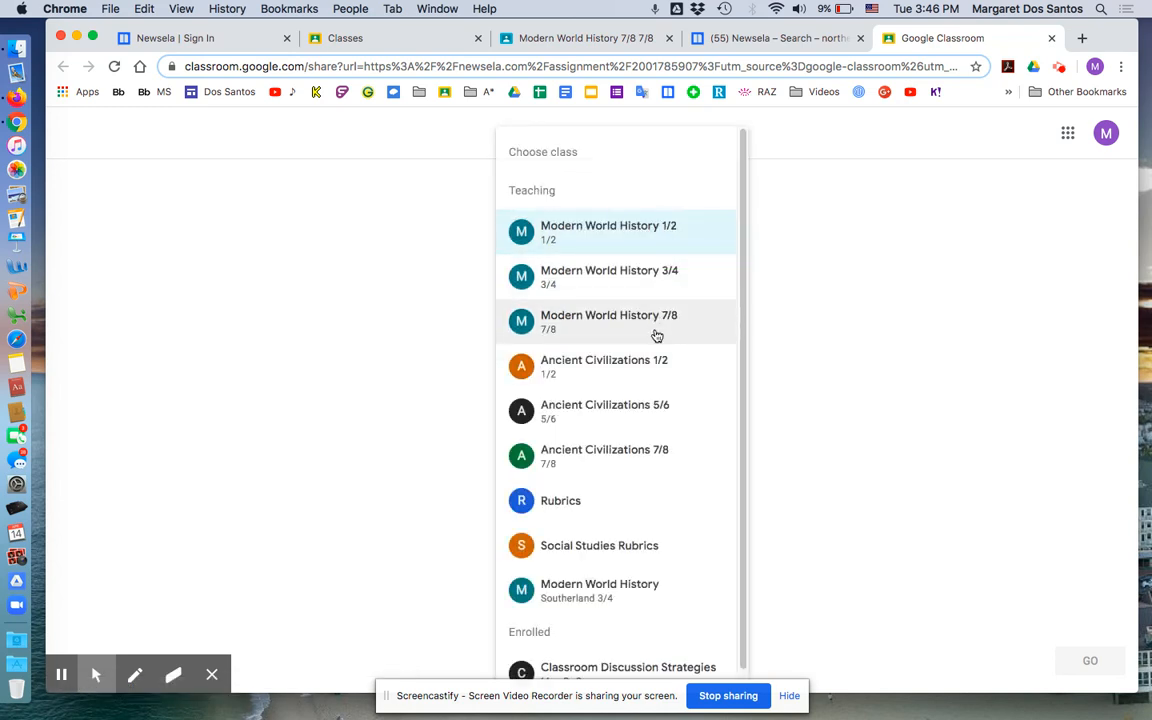
click(632, 243)
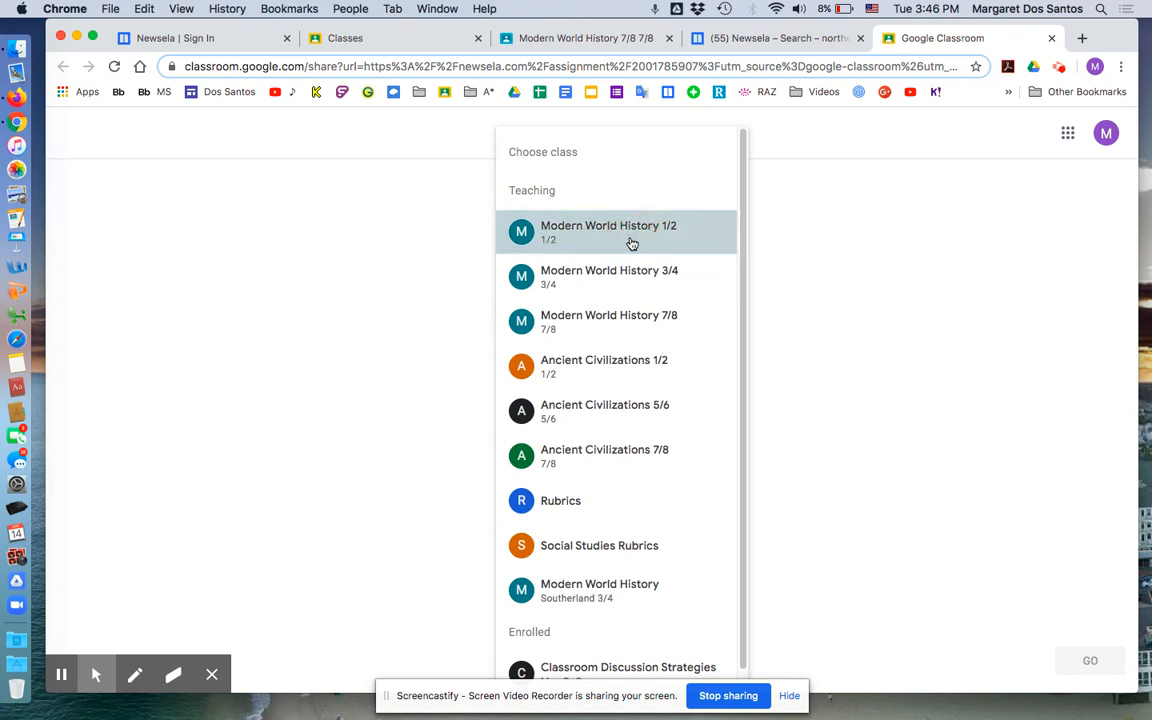
click(617, 347)
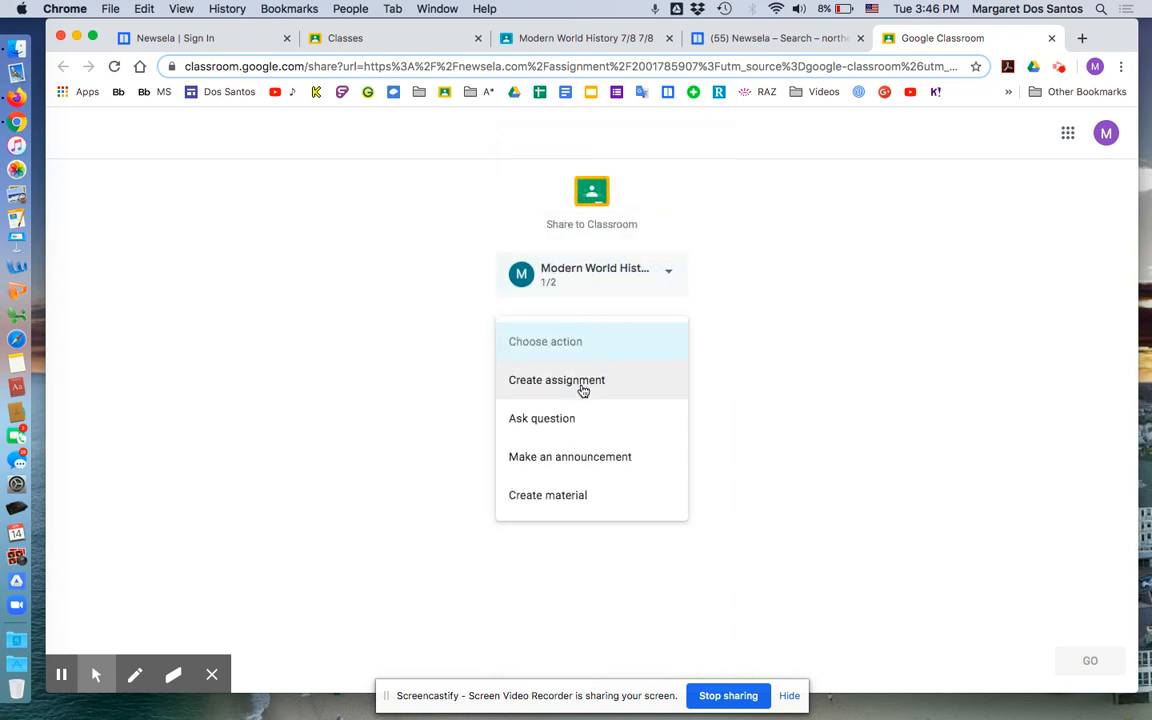
click(583, 389)
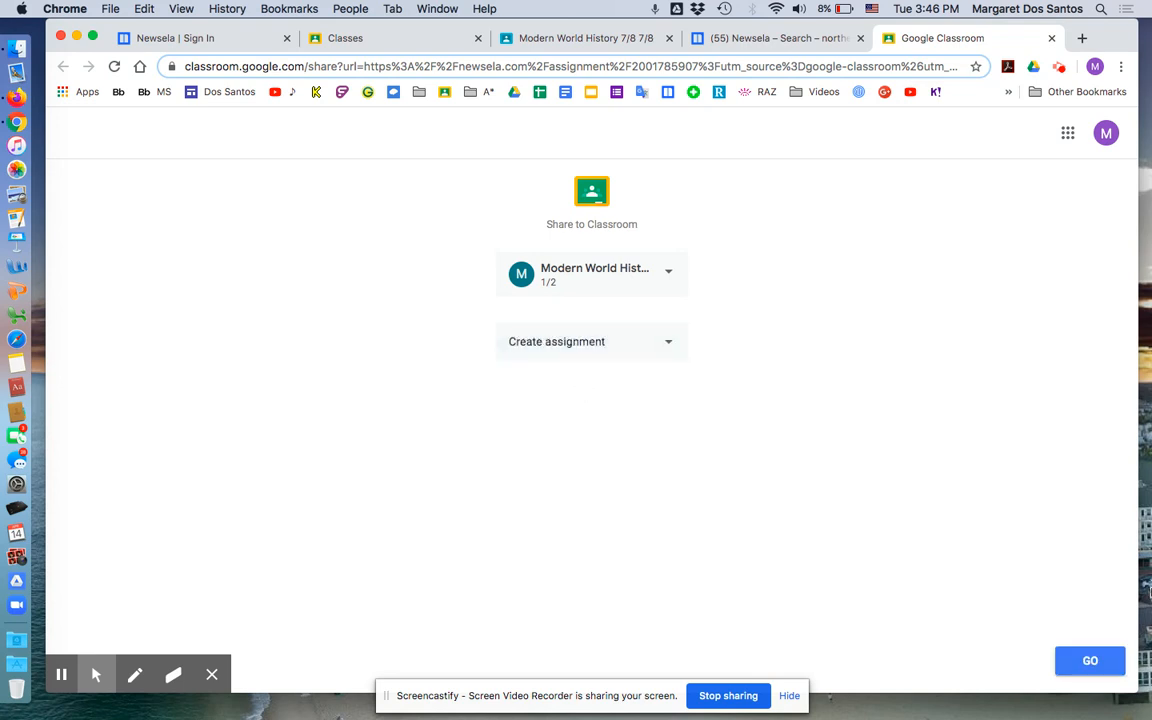
click(1090, 662)
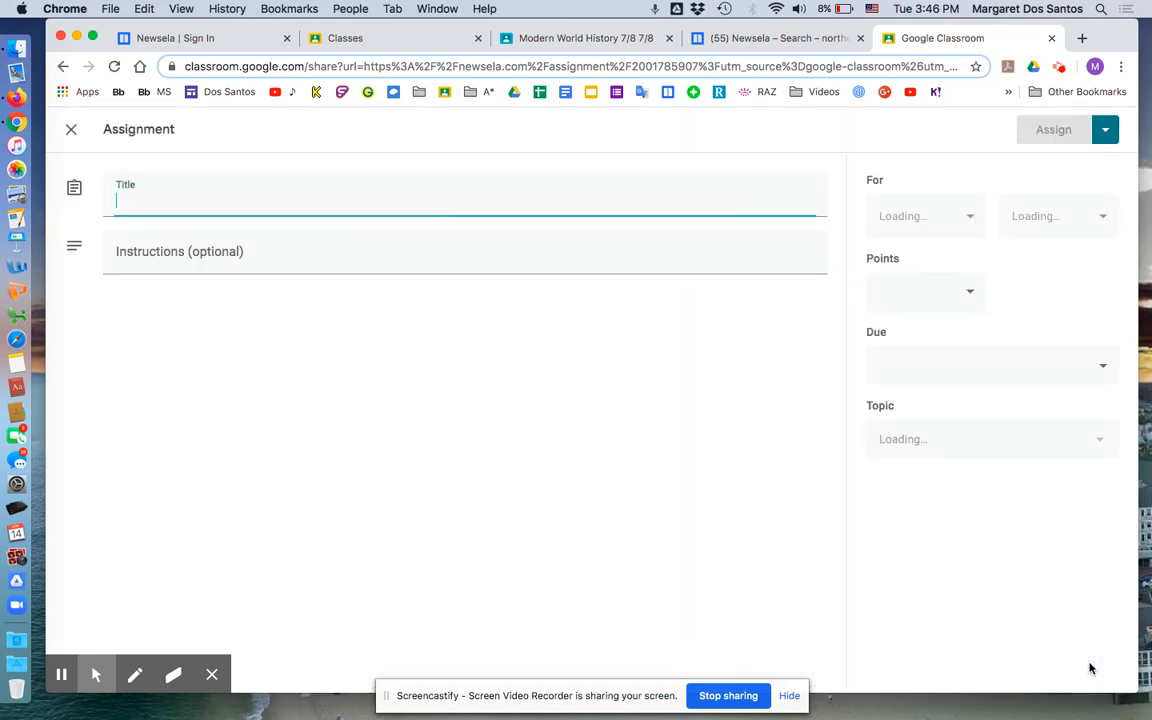
Title the Classroom assignment "Northern European Renaissance Part 1" and paste the copied trilingual reading and quiz instructions.
text(Nor)
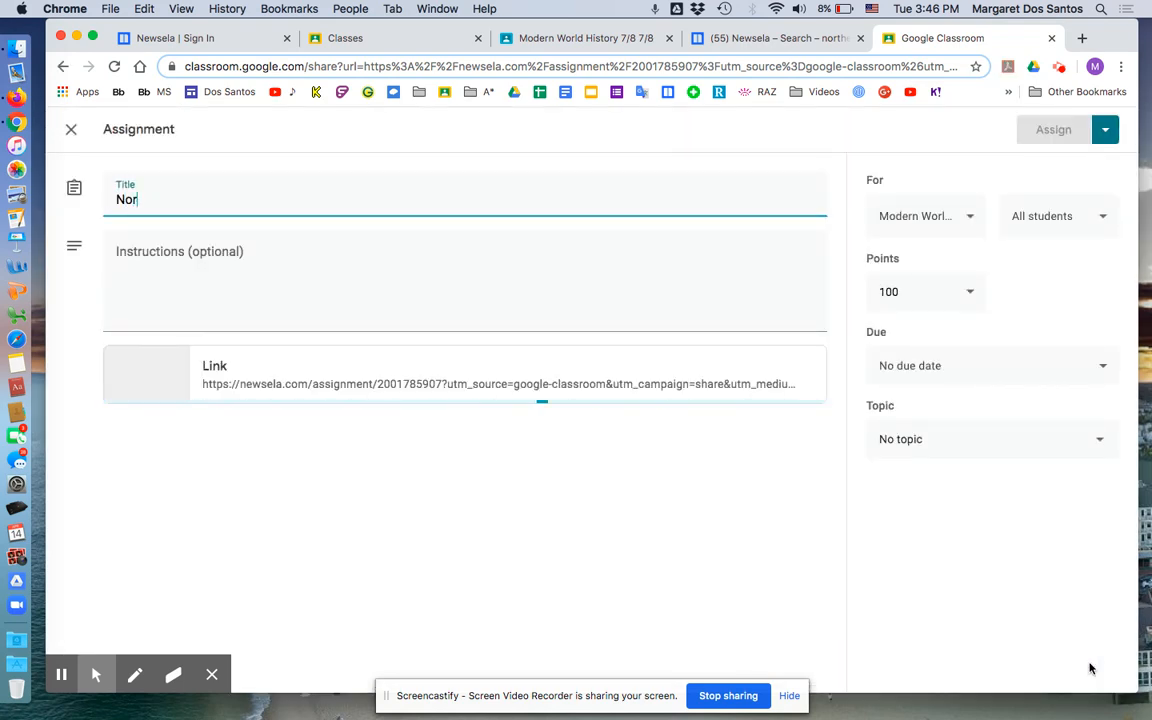
text(thern European Renaissance Part 1)
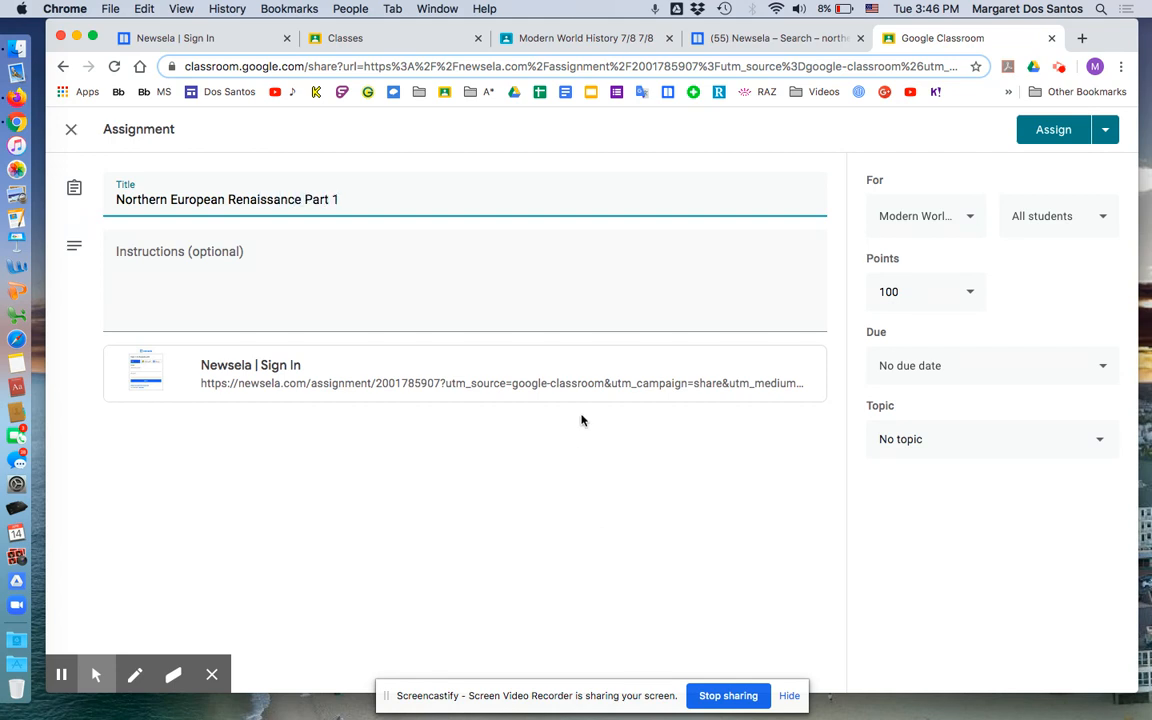
click(377, 261)
key(super+v)
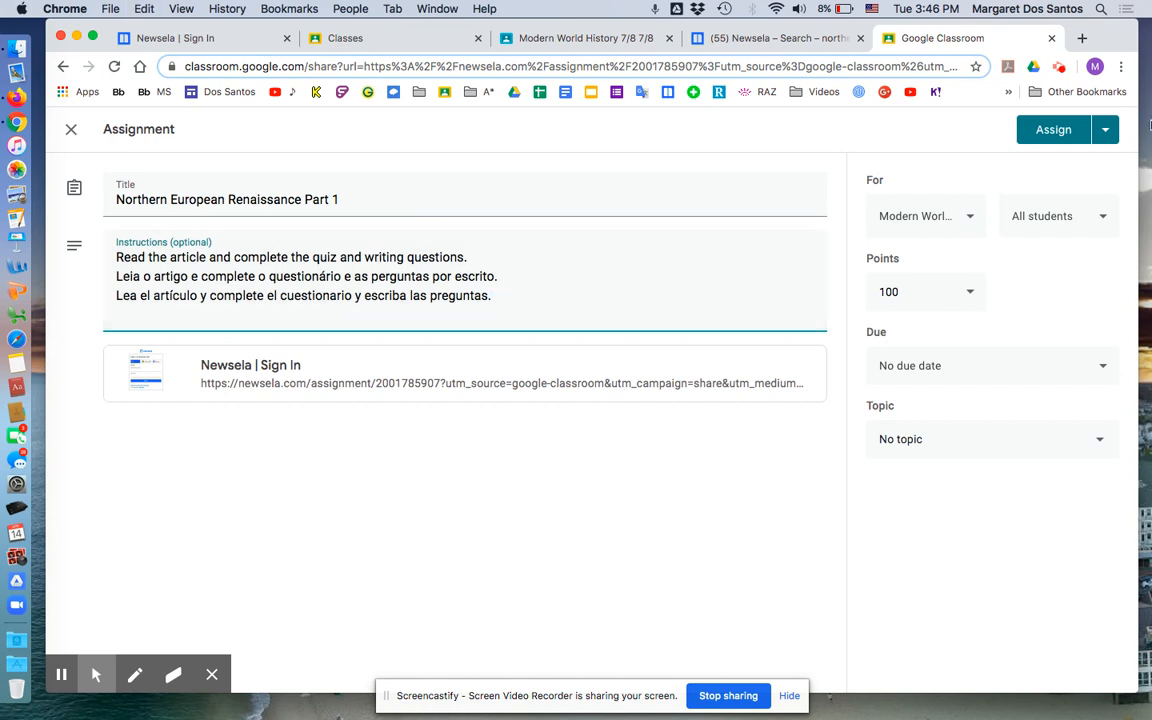
Make the assignment ungraded and add the Modern World History 3/4 and 7/8 classes as recipients.
click(928, 295)
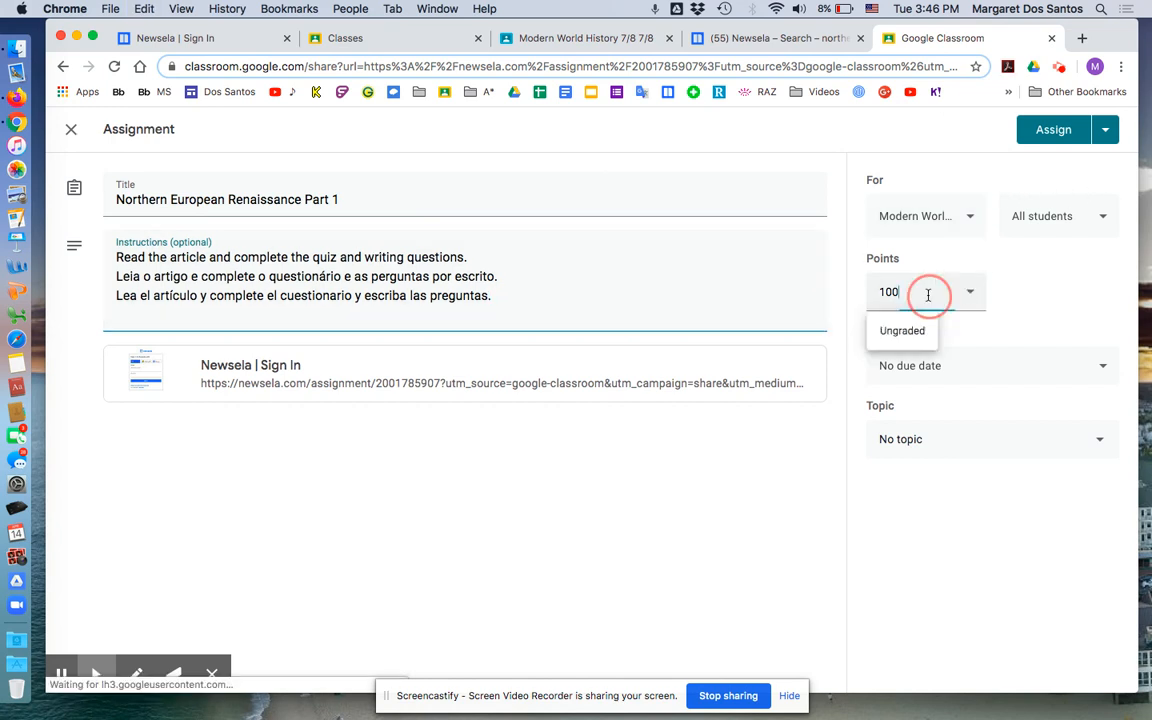
click(903, 331)
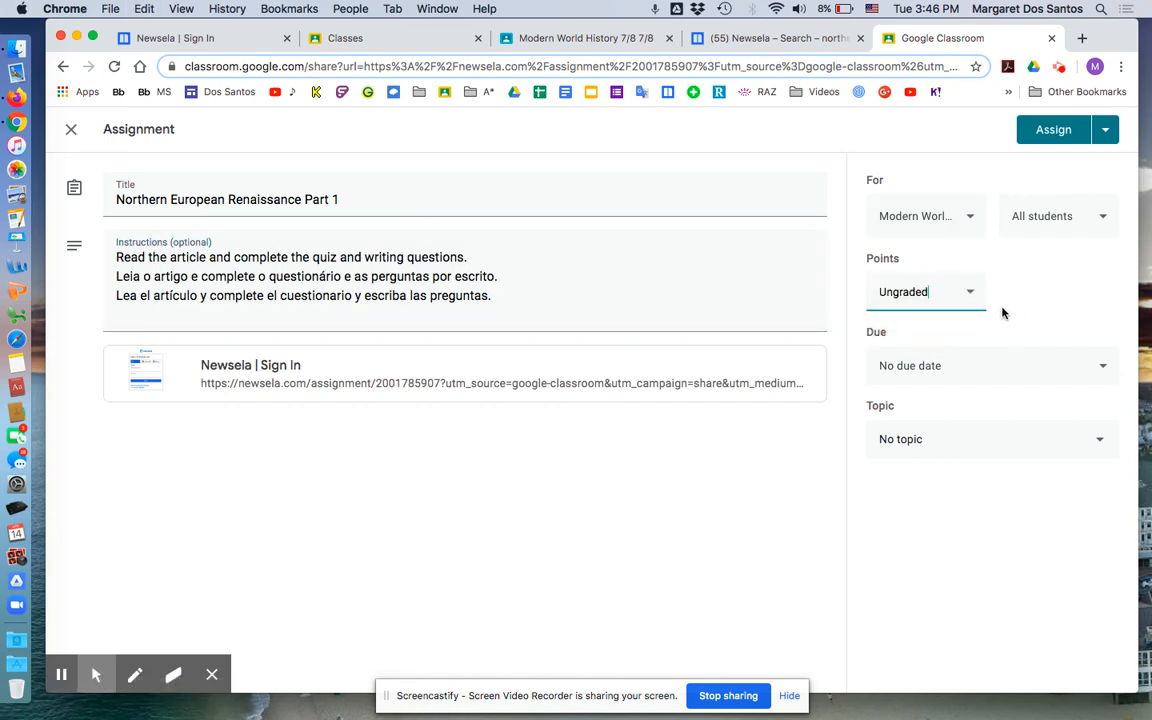
click(951, 228)
click(889, 312)
click(889, 358)
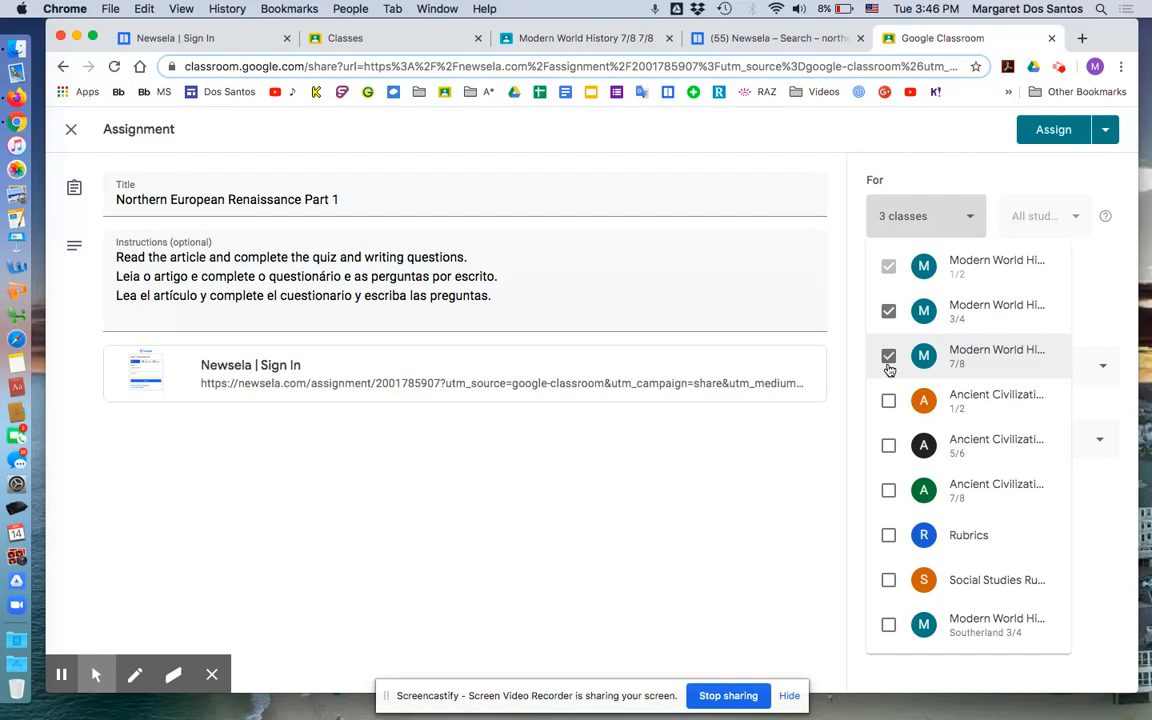
click(1094, 265)
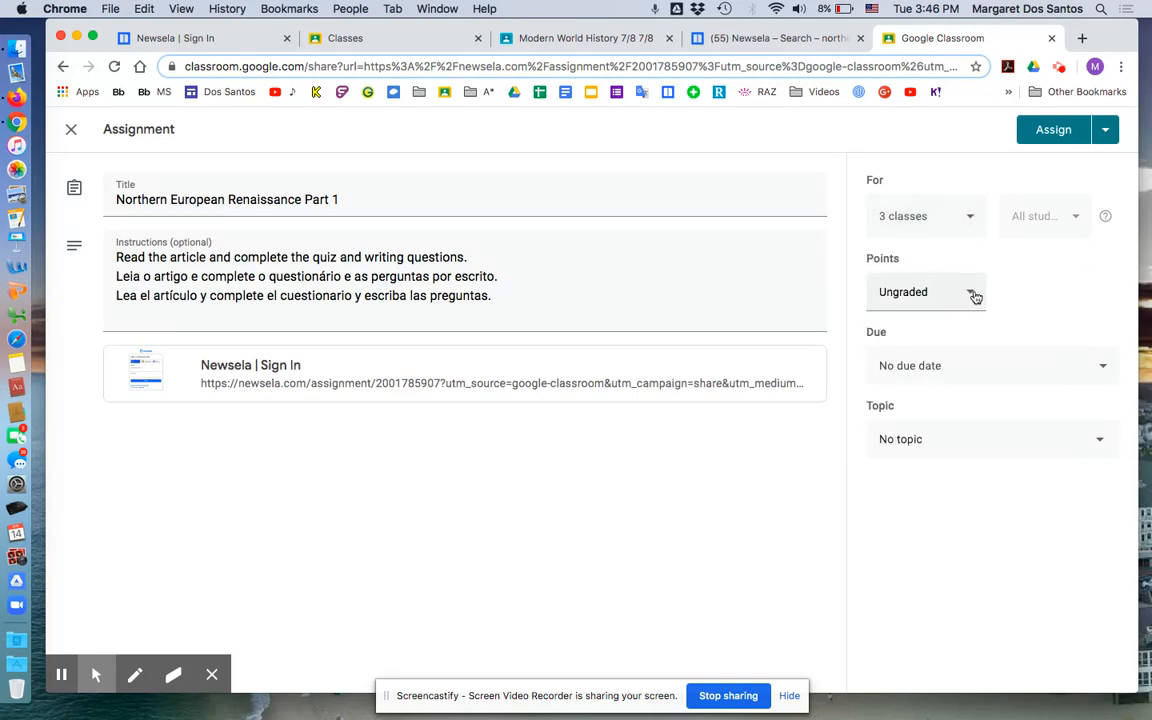
Set the assignment's due date to Friday, April 24, 2020.
click(964, 367)
click(1035, 432)
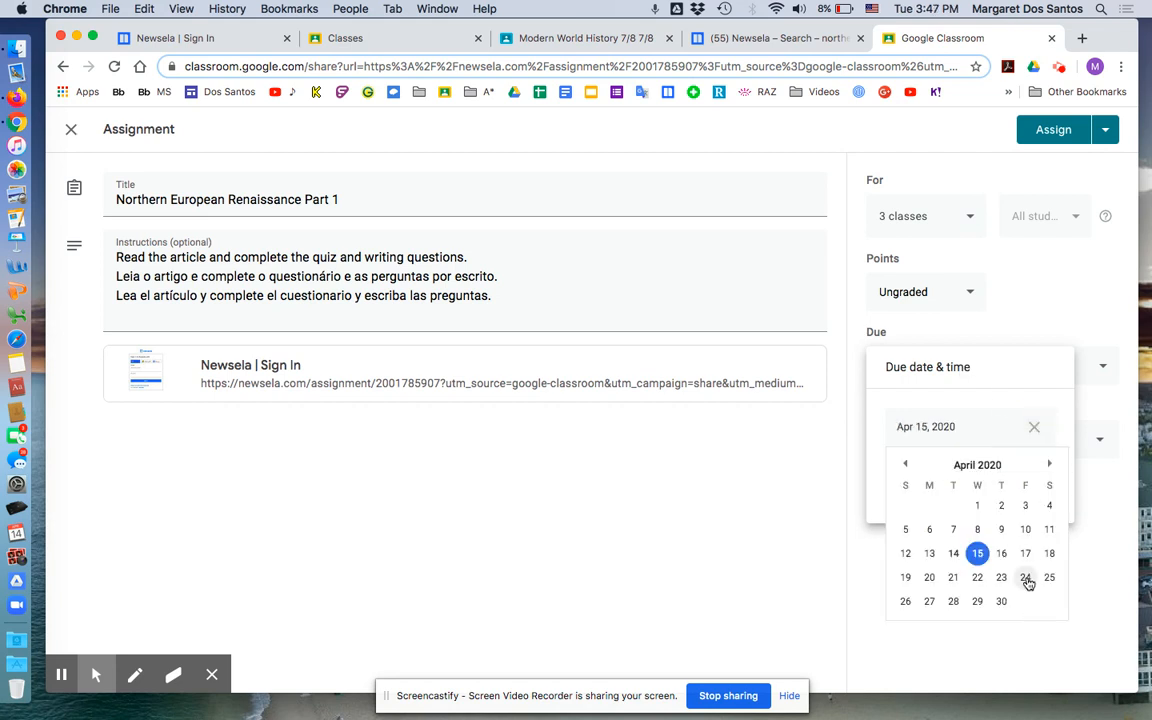
click(1026, 578)
click(1034, 432)
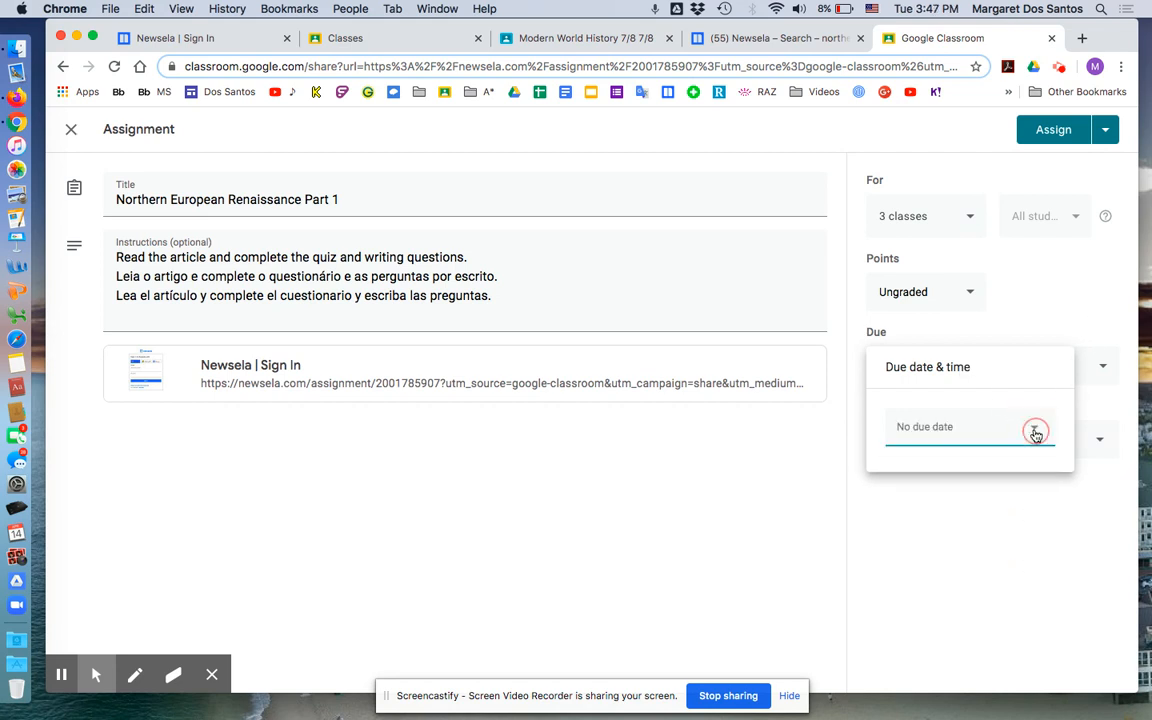
click(1035, 432)
click(1026, 578)
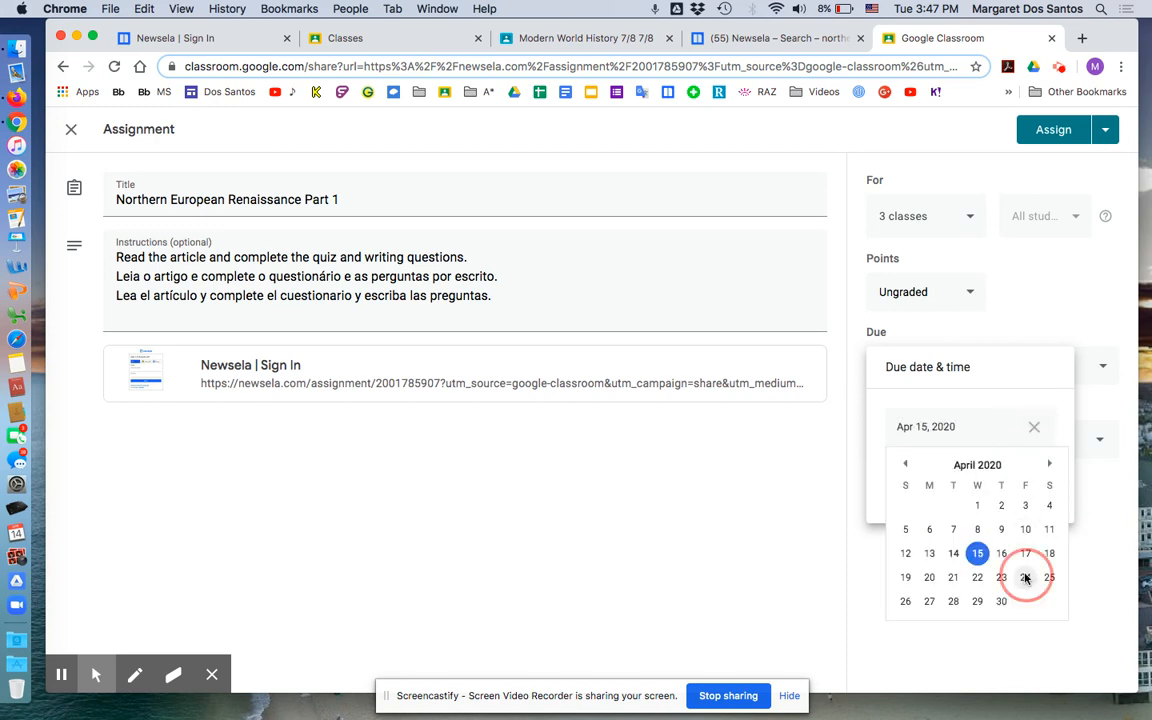
click(1035, 530)
File the assignment under the topic "Unit 6: The Renaissance & Reformation" and save it as a draft.
click(1008, 441)
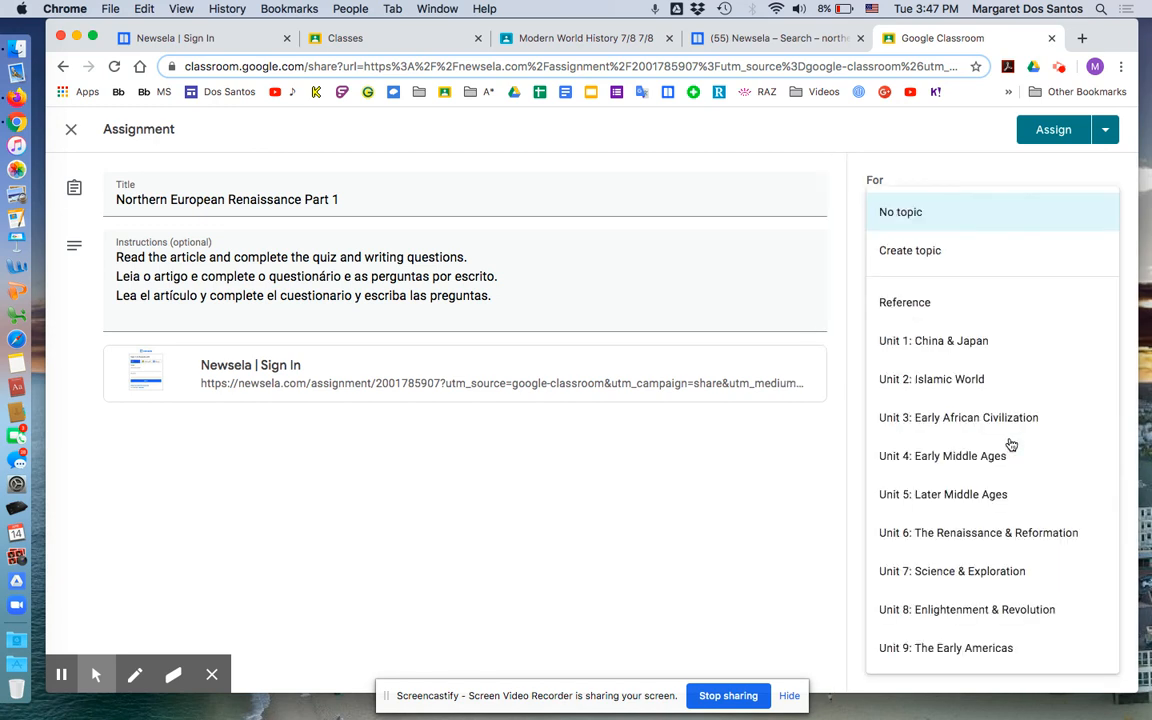
click(990, 538)
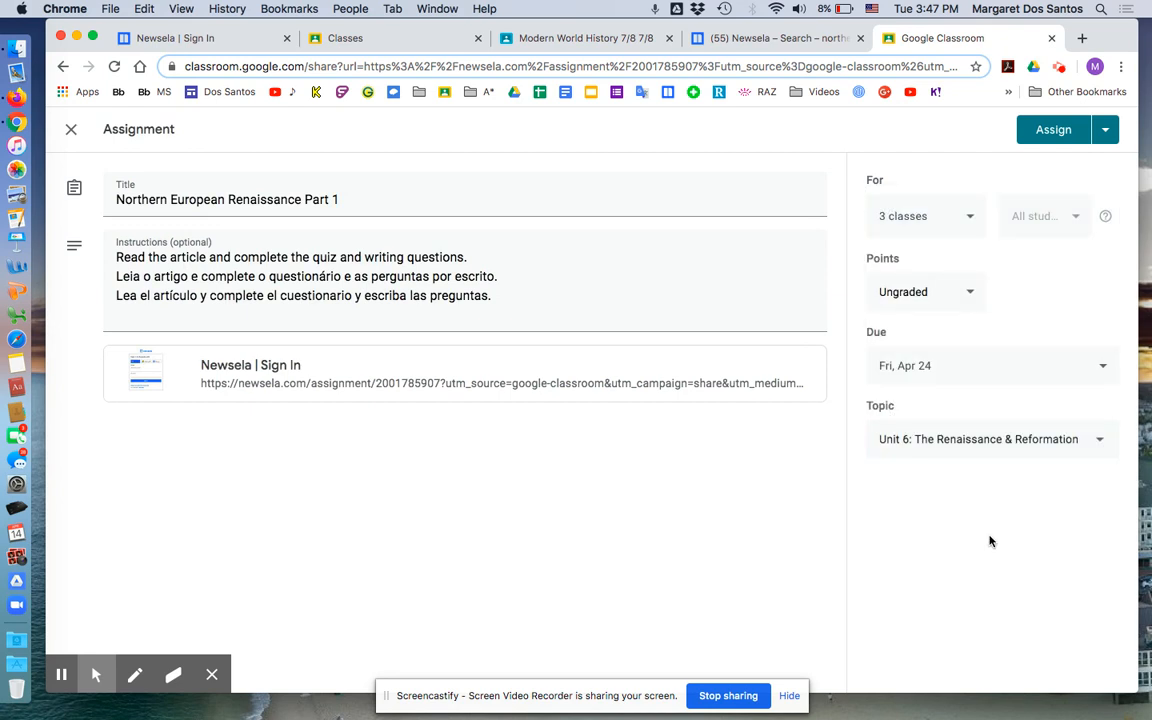
click(1106, 132)
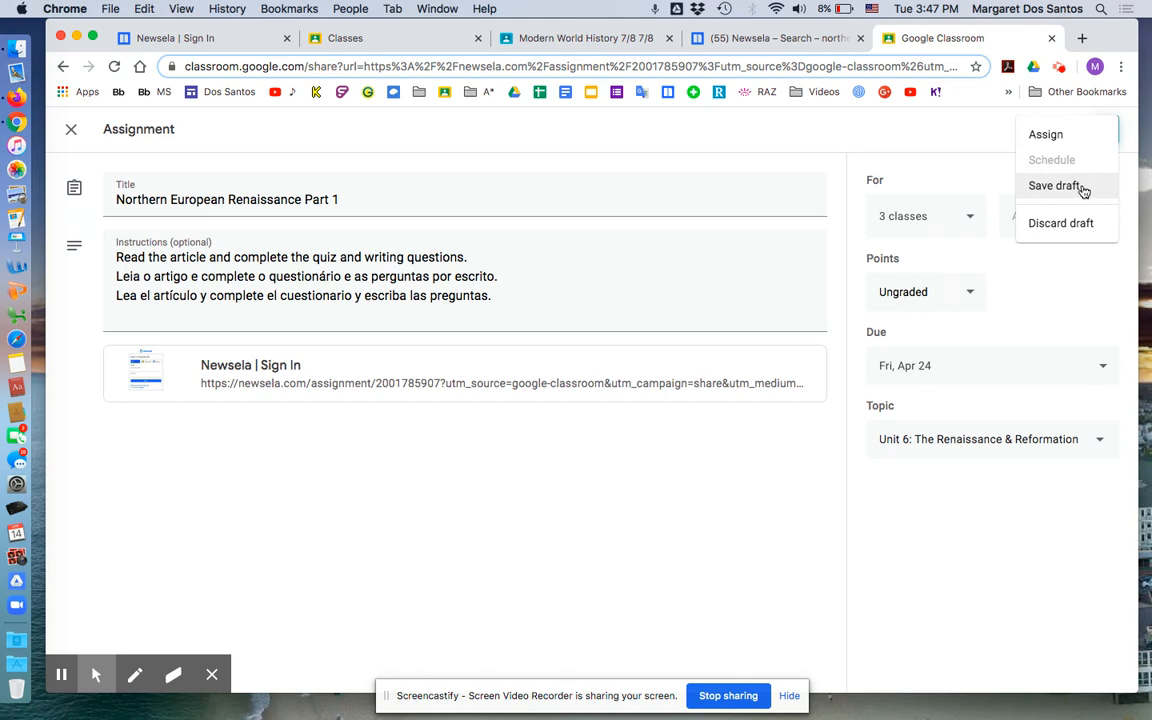
click(1083, 191)
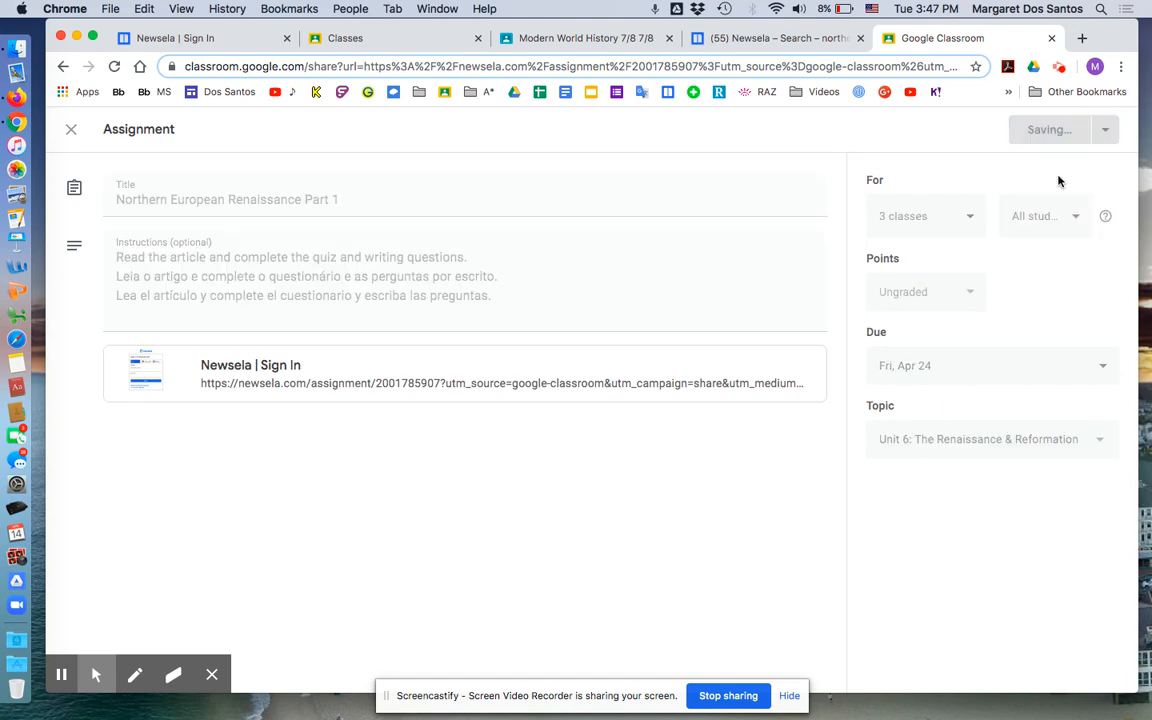
Reload the Modern World History 7/8 class stream and check it for the new assignment.
click(527, 40)
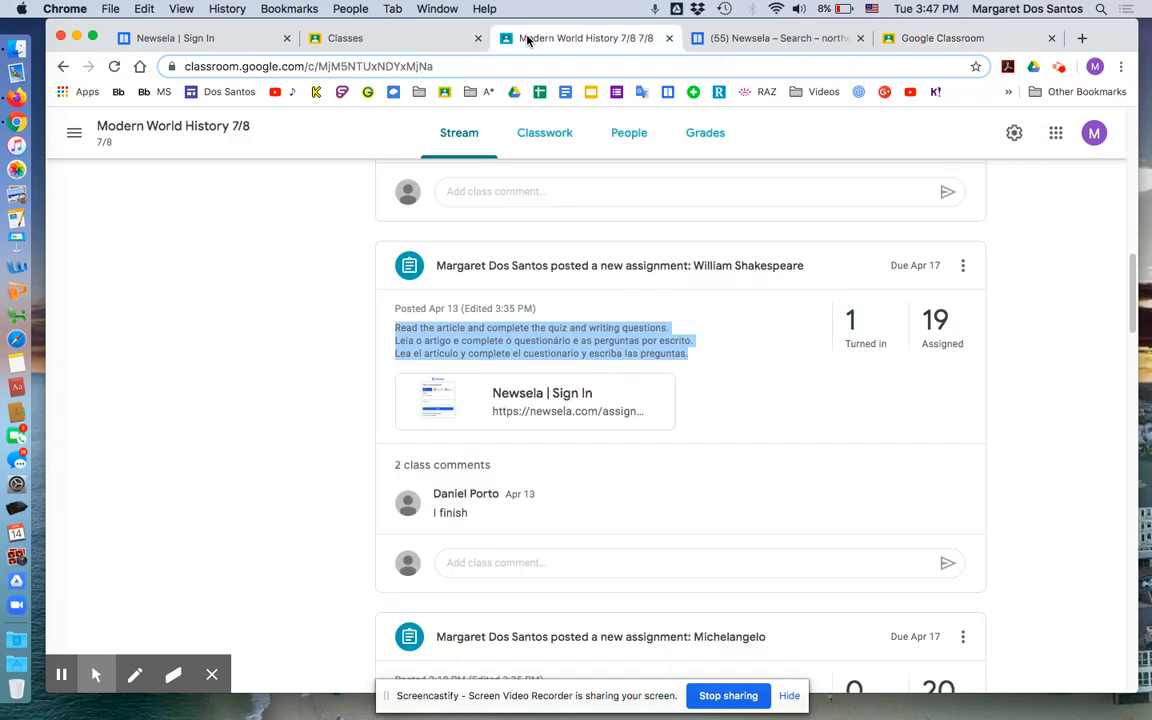
scroll(828, 295, up, 10)
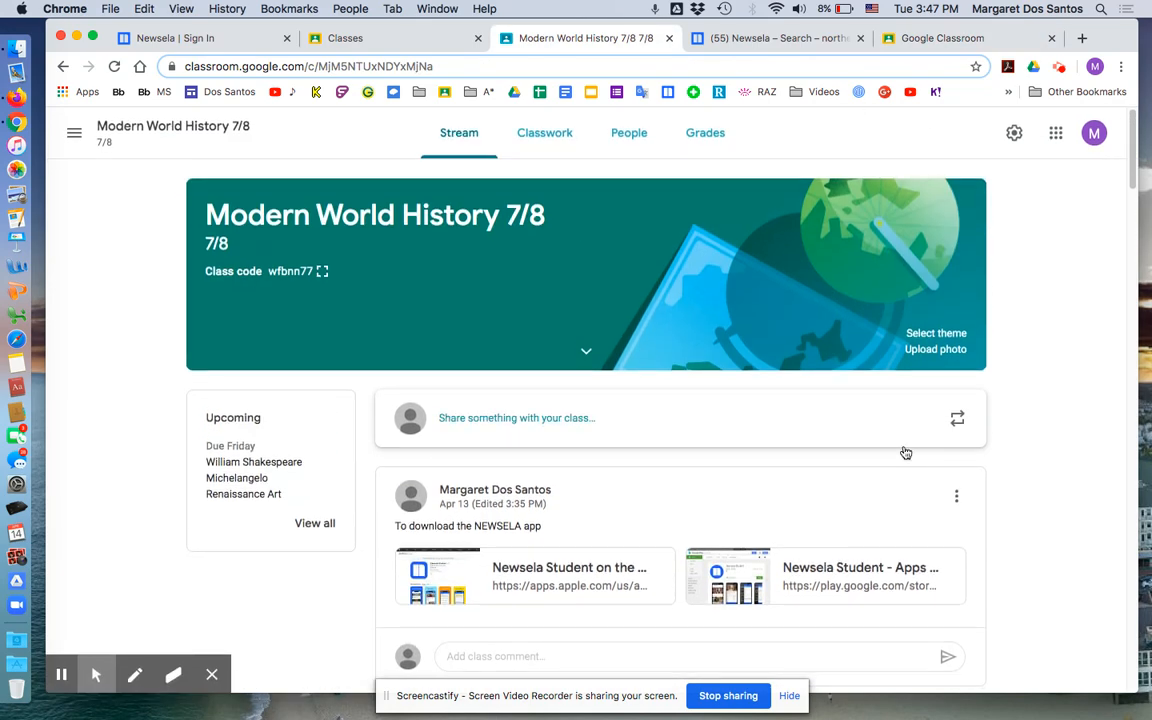
key(super+r)
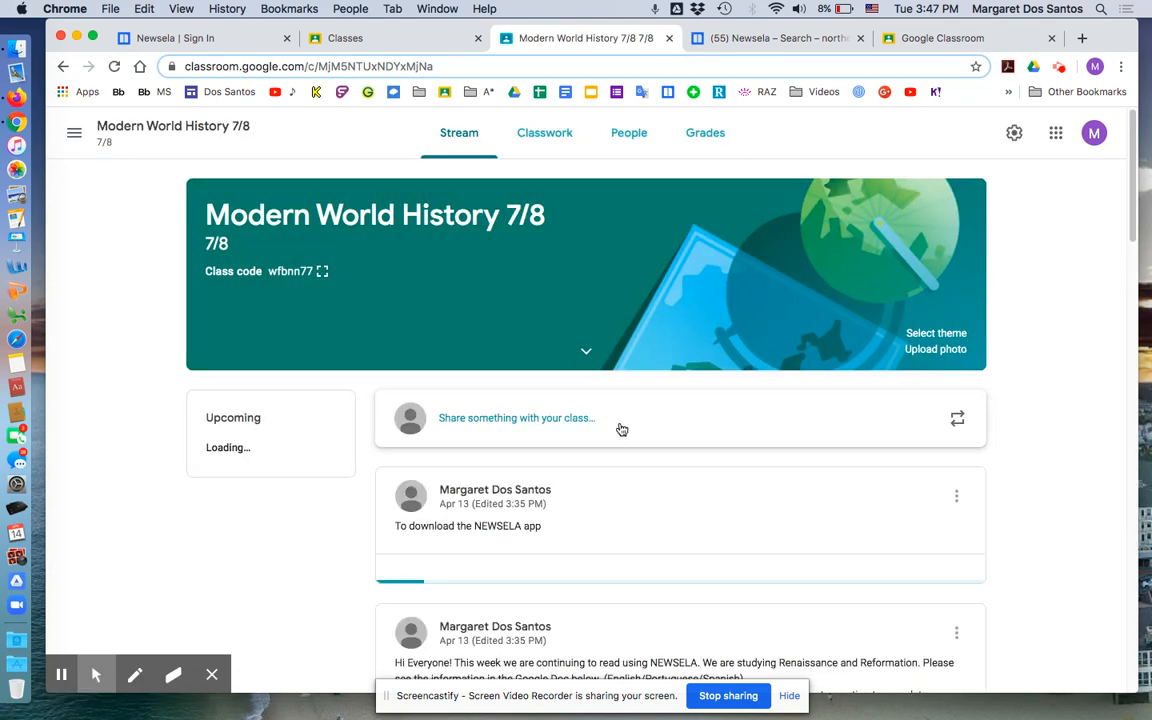
click(720, 435)
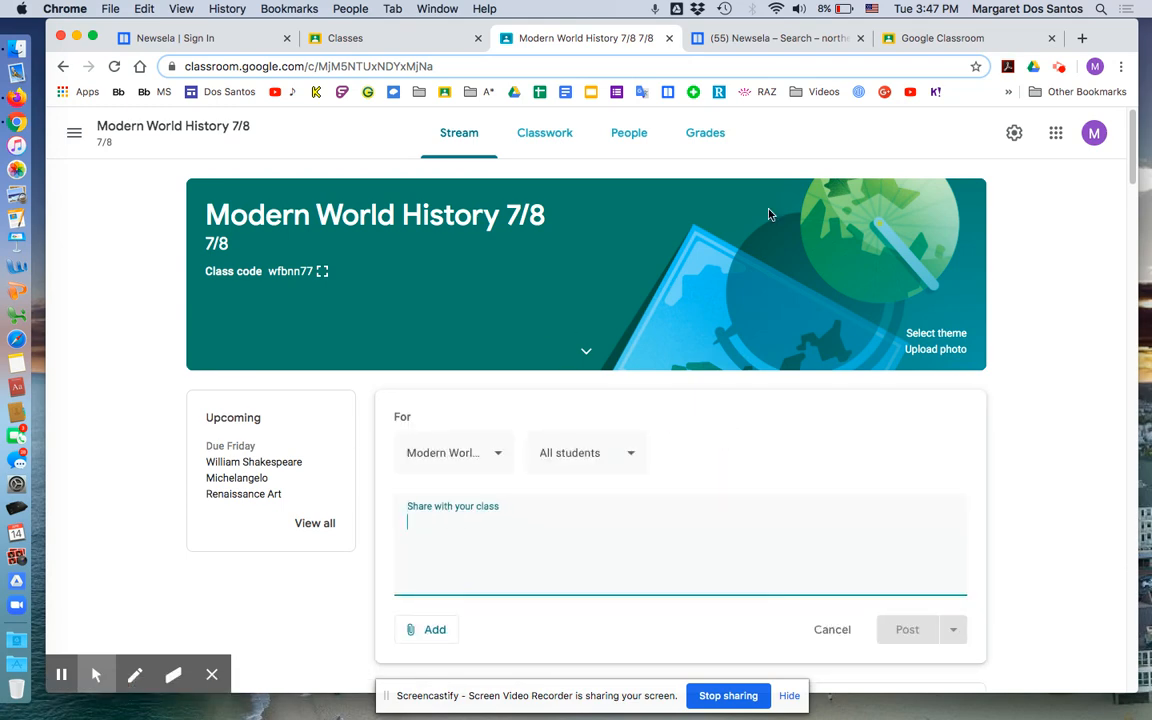
Look through the Modern World History 7/8 classwork, including Unit 6, for the Northern European Renaissance Part 1 draft.
click(552, 131)
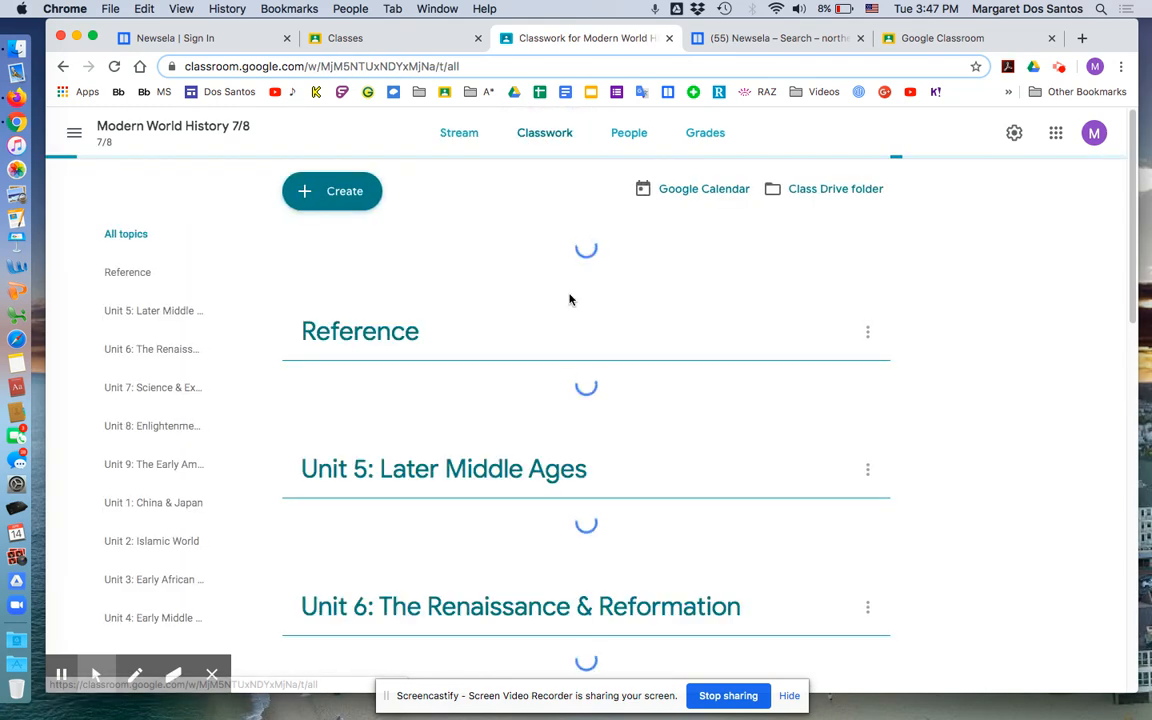
scroll(571, 300, down, 4)
scroll(571, 300, up, 3)
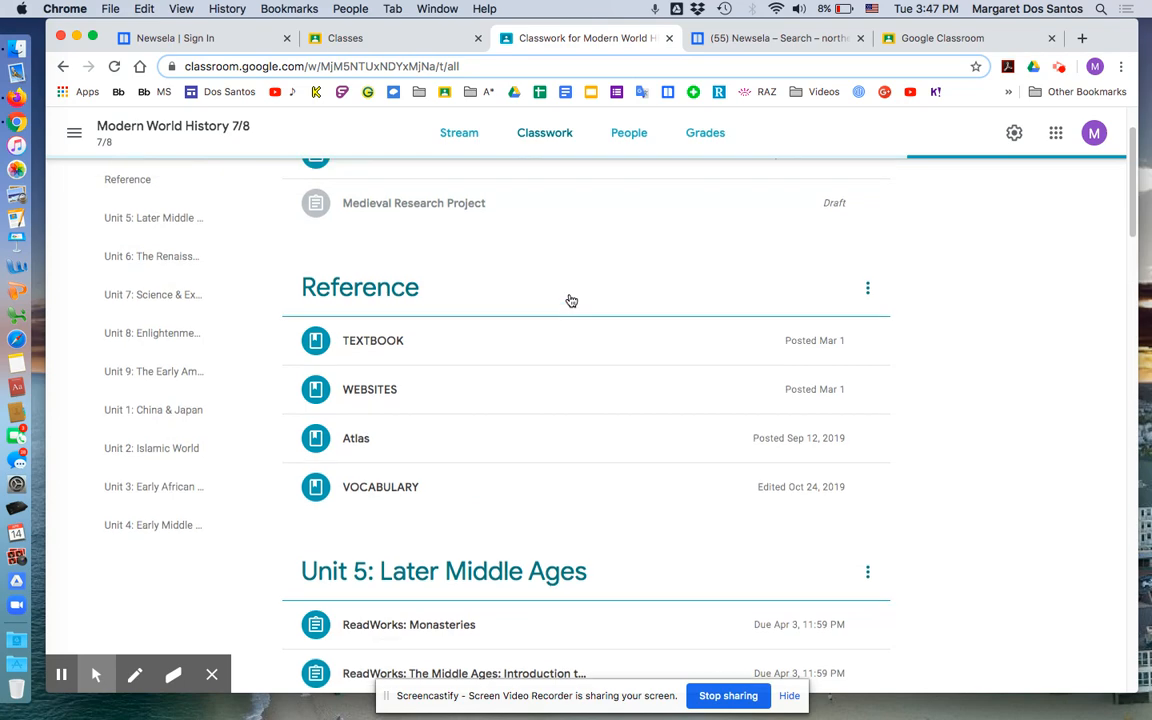
scroll(571, 300, up, 2)
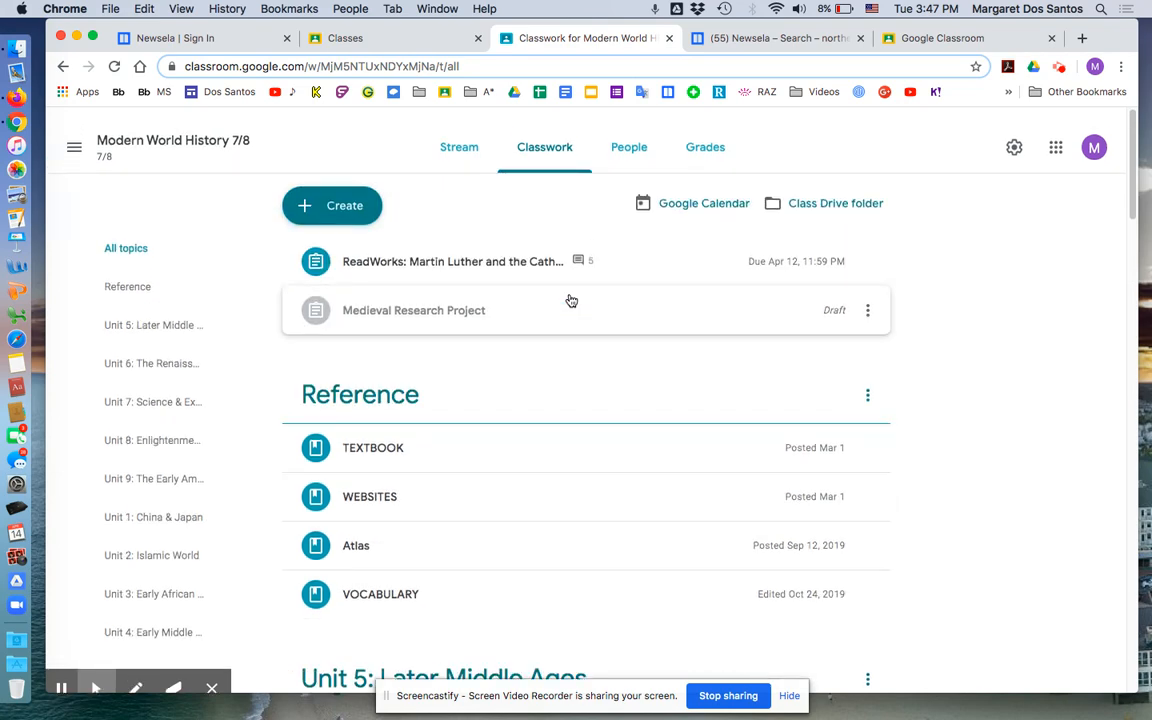
scroll(571, 300, down, 10)
scroll(571, 300, down, 5)
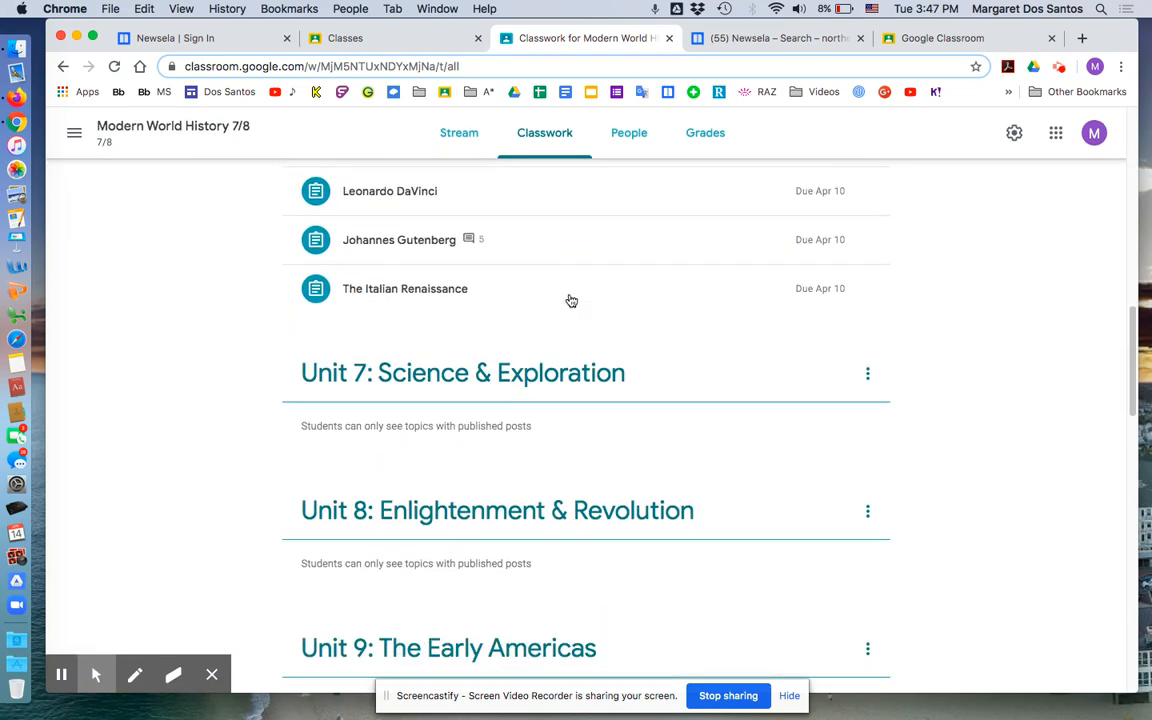
scroll(571, 300, down, 5)
scroll(571, 300, up, 6)
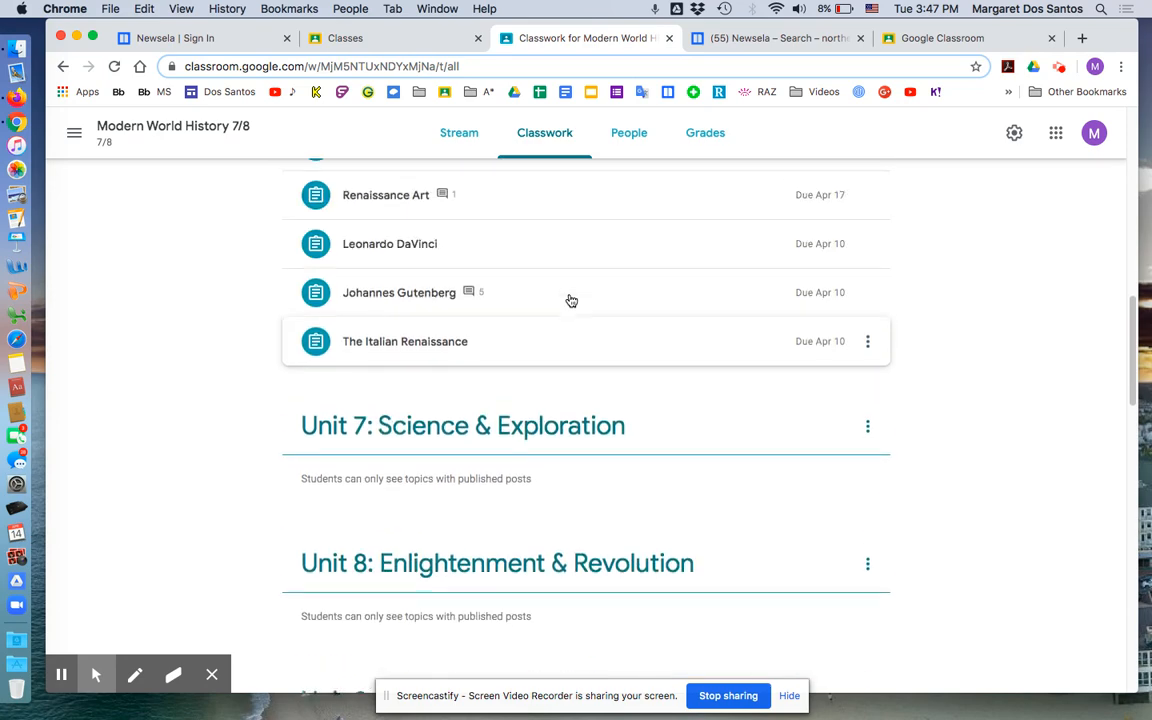
scroll(571, 300, up, 6)
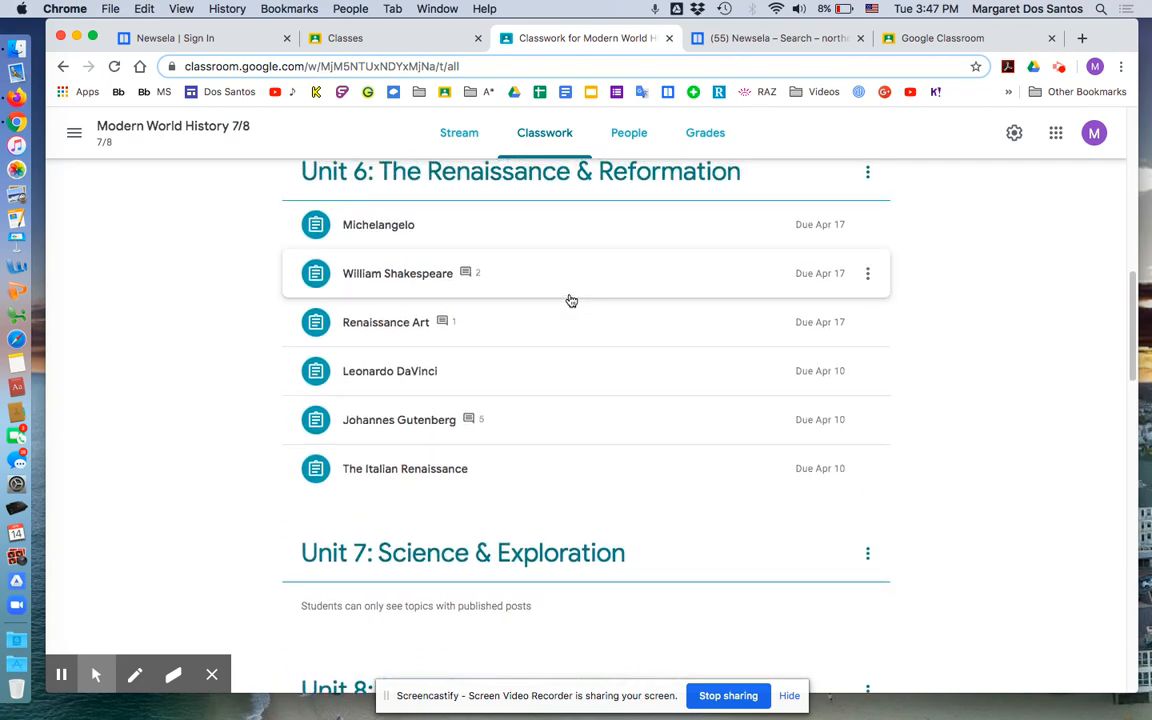
scroll(571, 300, up, 8)
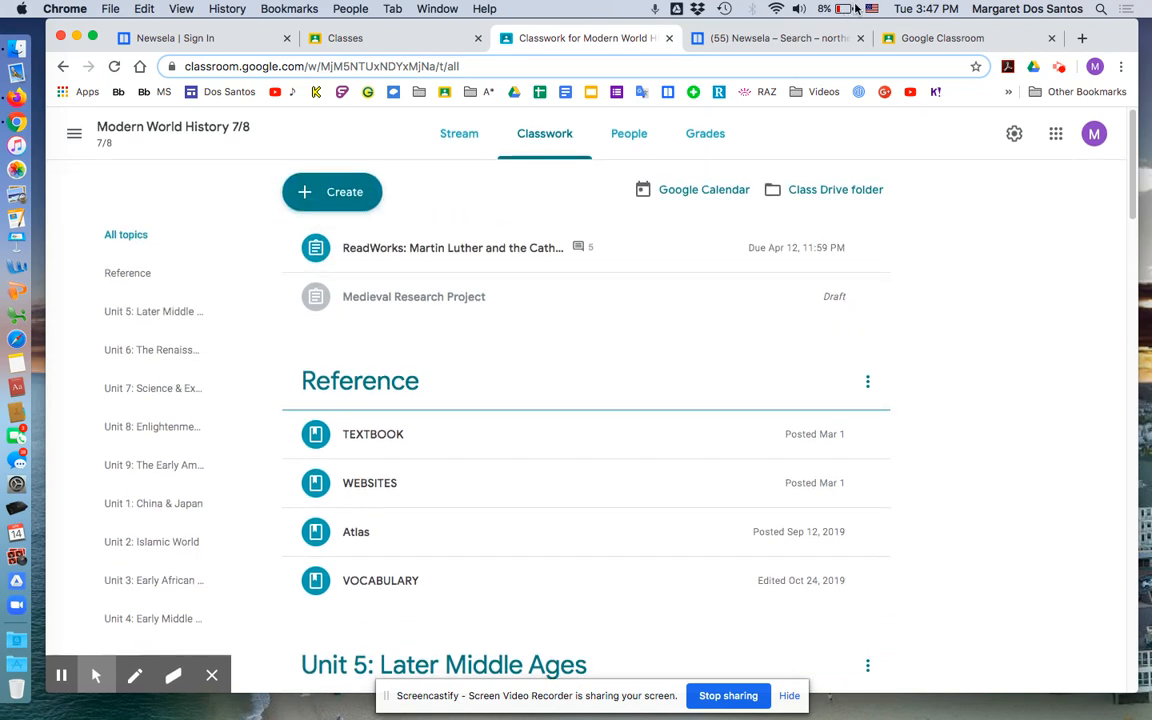
Go back to the Classroom share page and open the Modern World History 1/2 class from it.
click(920, 40)
click(1086, 661)
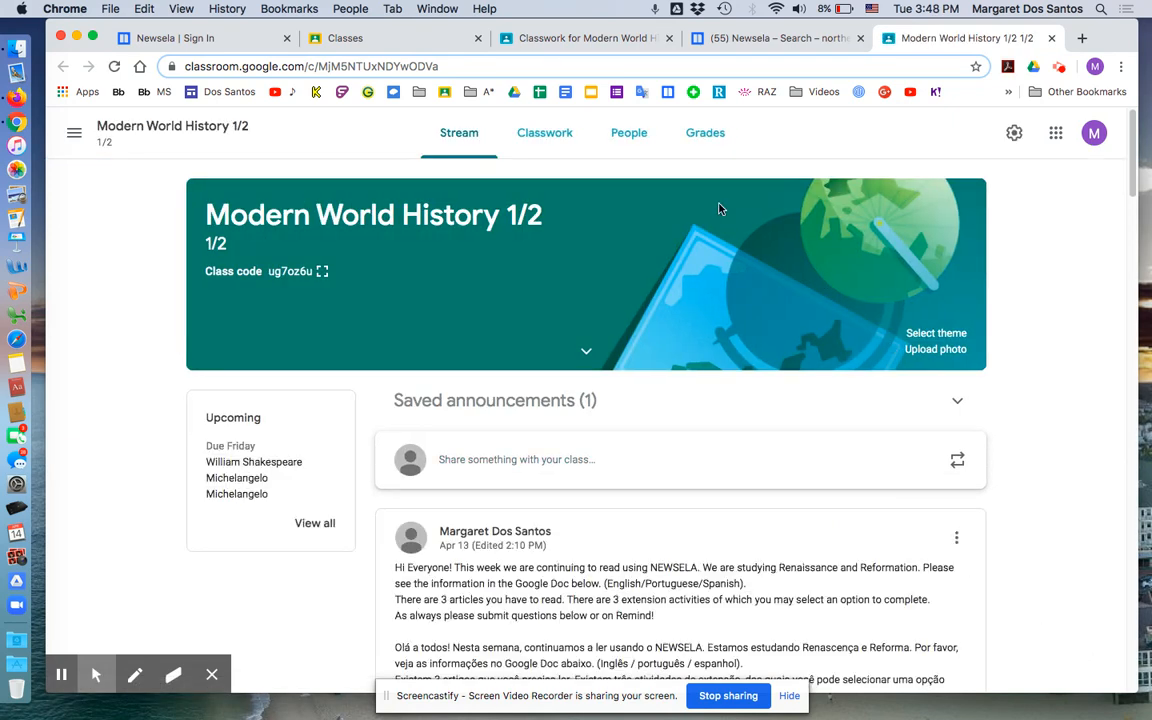
Find the Northern European Renaissance Part 1 draft under Unit 6 in the Modern World History 1/2 classwork and open it for editing.
click(571, 140)
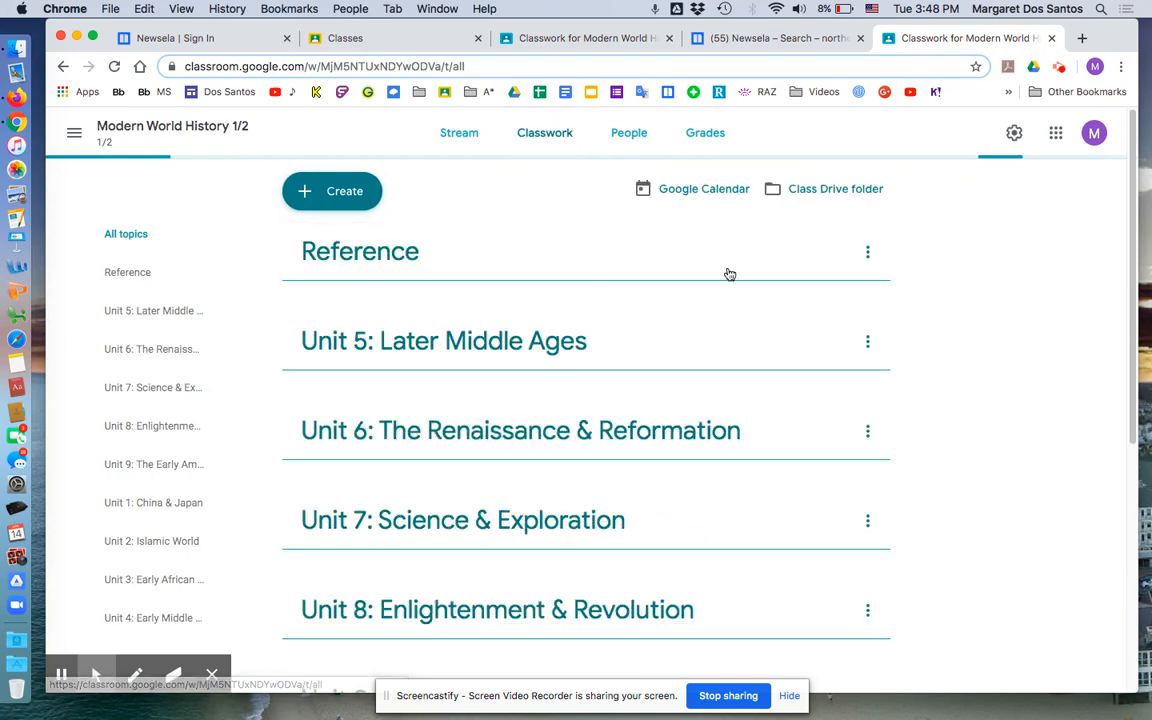
scroll(614, 483, down, 3)
scroll(614, 483, down, 5)
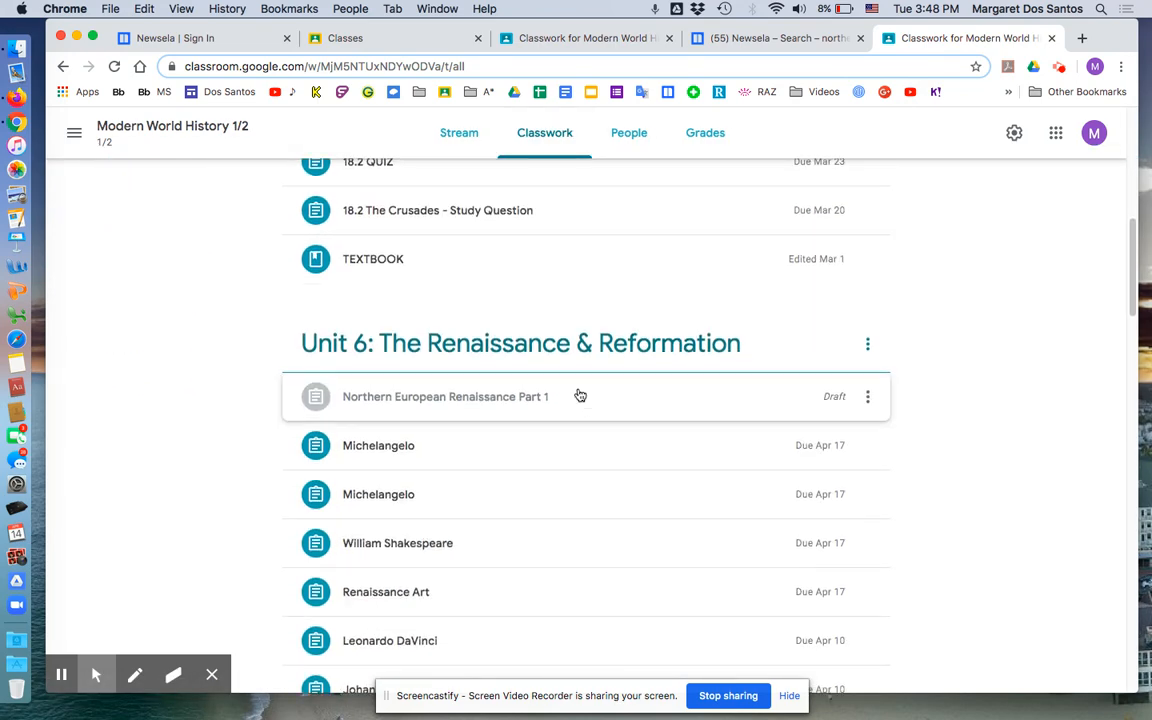
scroll(700, 350, down, 1)
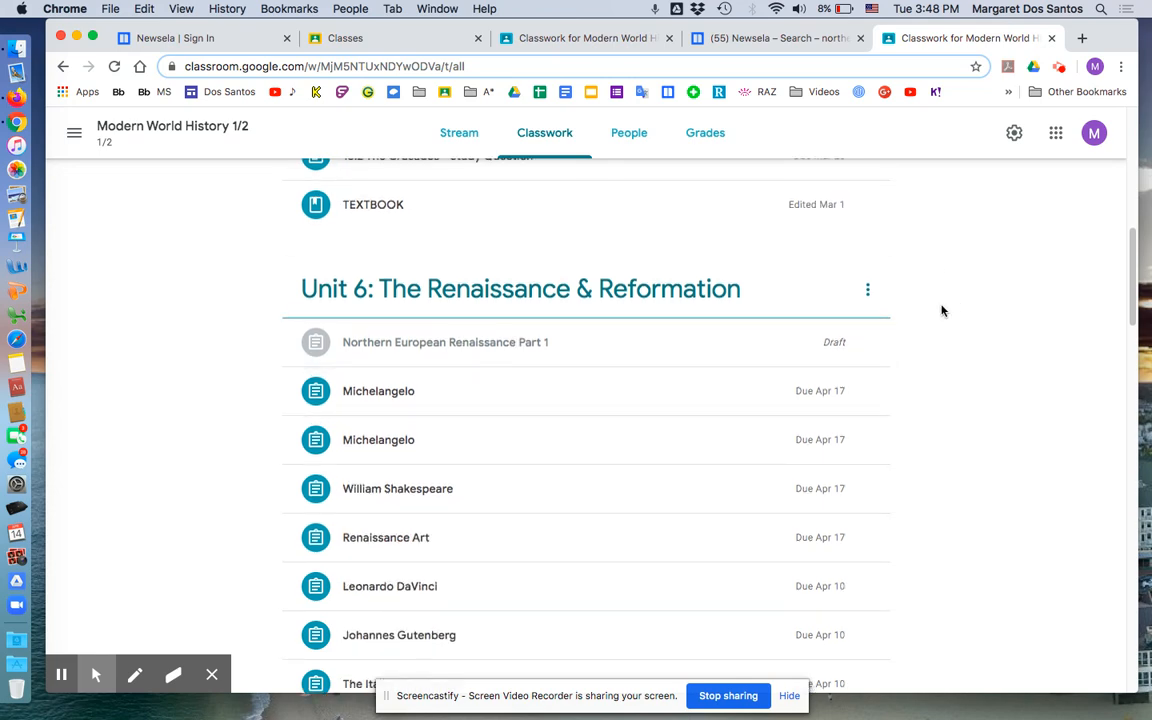
click(869, 344)
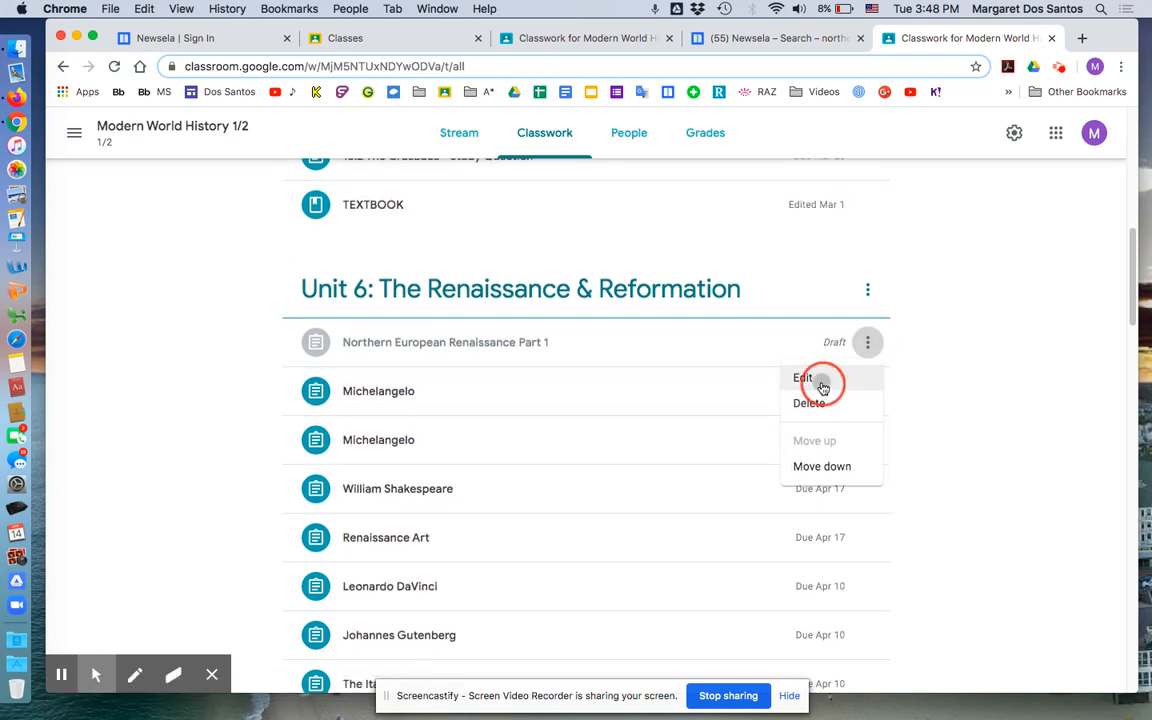
click(820, 387)
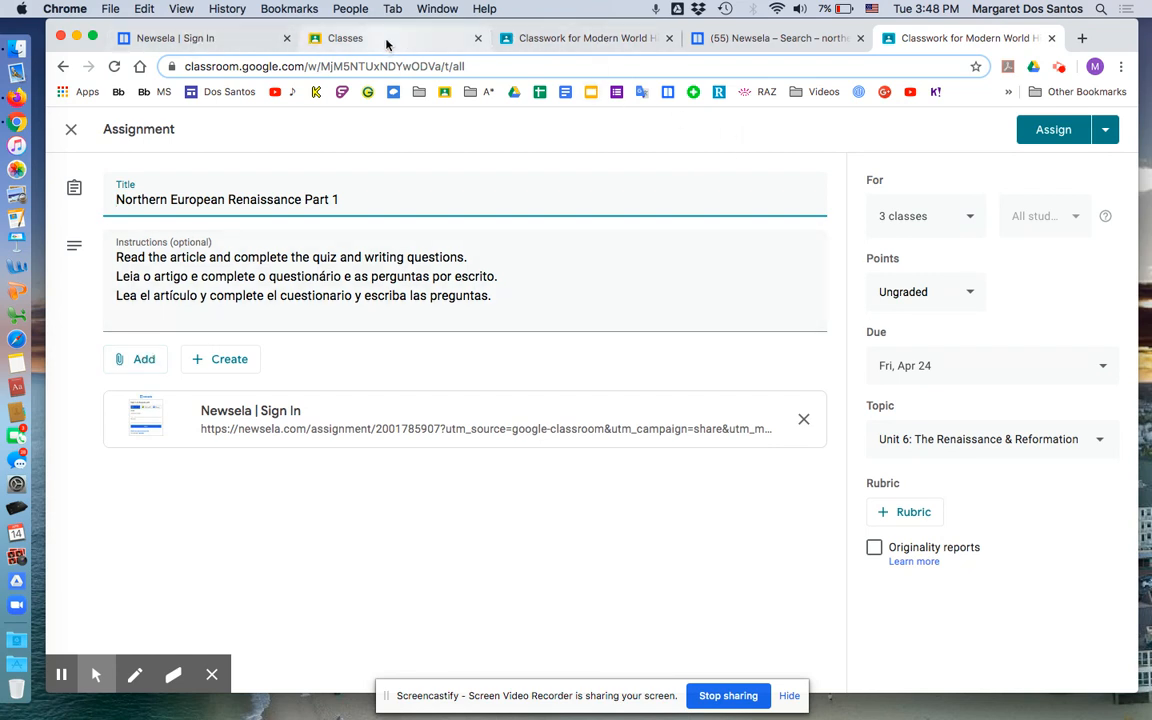
Copy the link address of the App Store version of Newsela Student from the Modern World History 7/8 stream post.
click(551, 38)
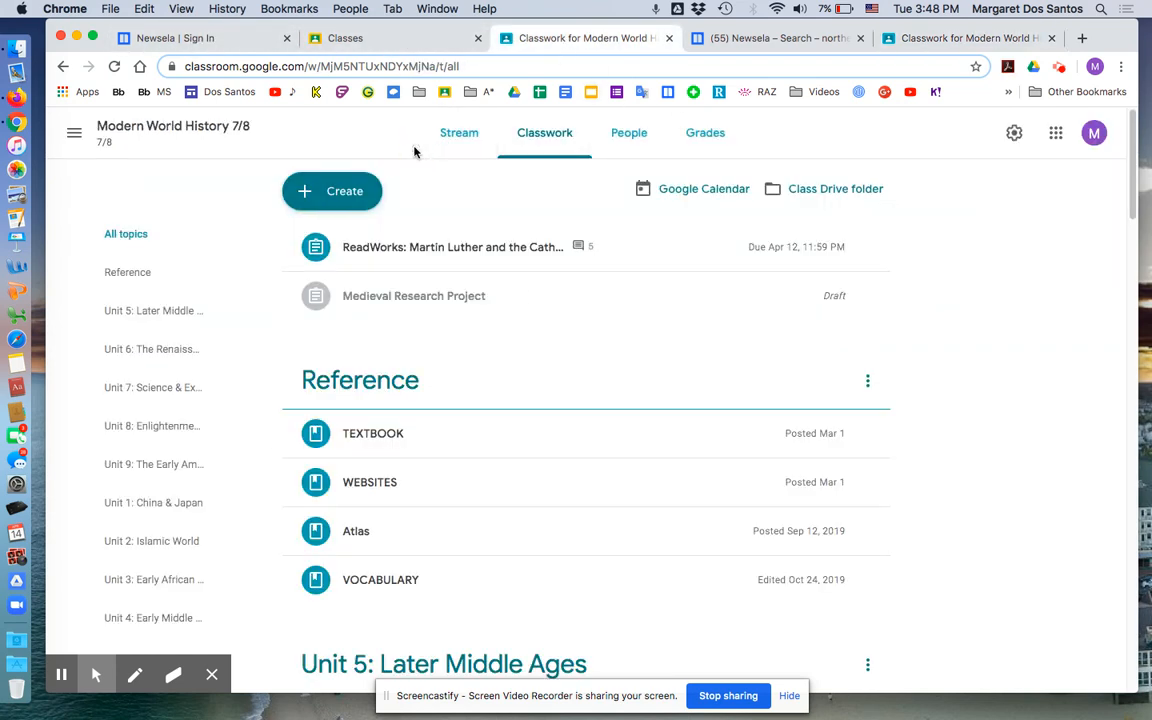
click(448, 138)
scroll(585, 368, down, 3)
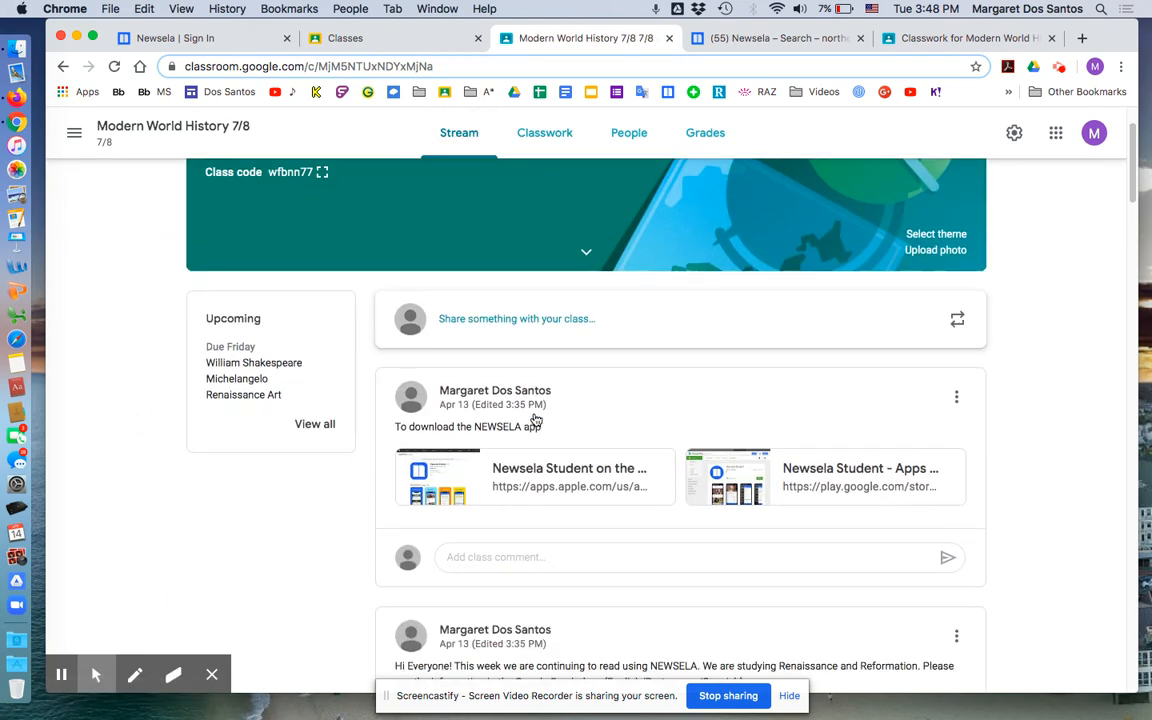
right_click(557, 389)
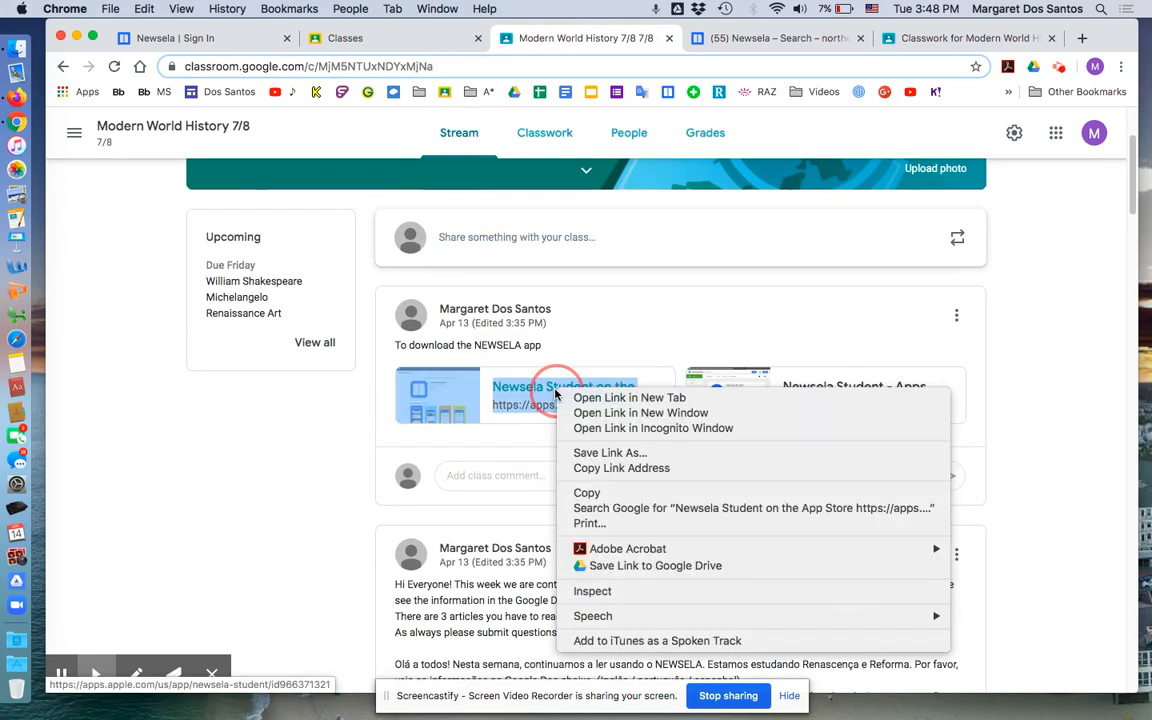
click(621, 468)
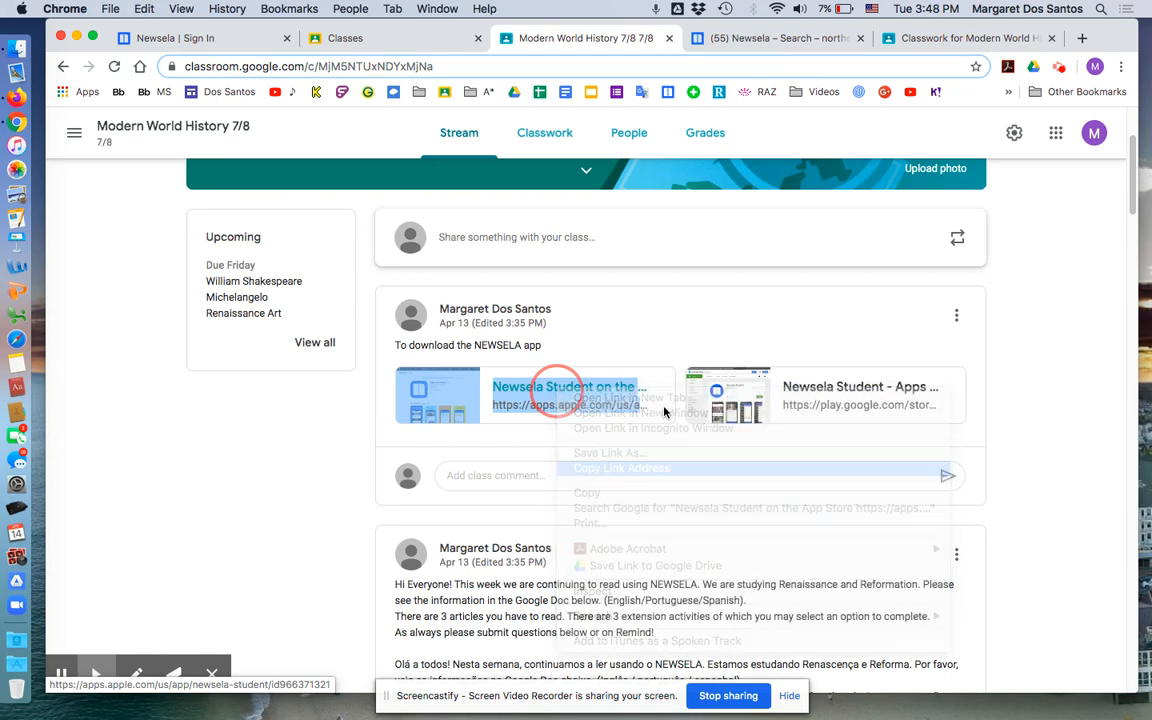
Return to the Northern European Renaissance Part 1 draft and attach the copied App Store link.
click(932, 38)
click(143, 358)
click(157, 416)
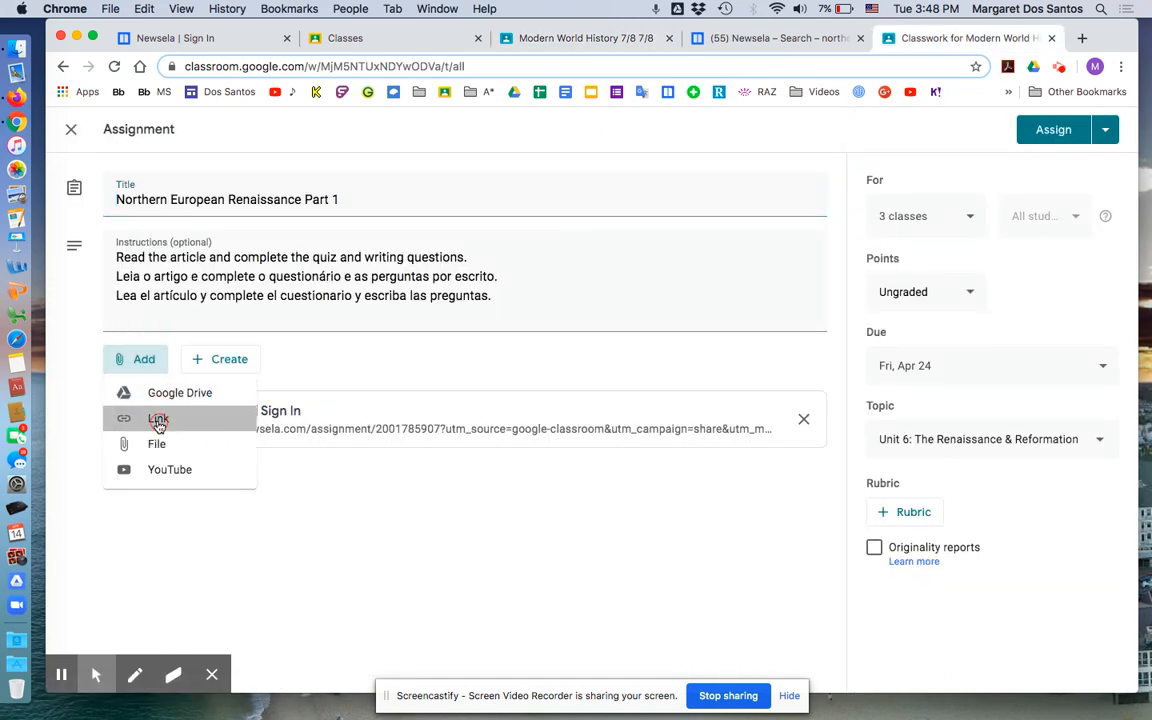
key(super+v)
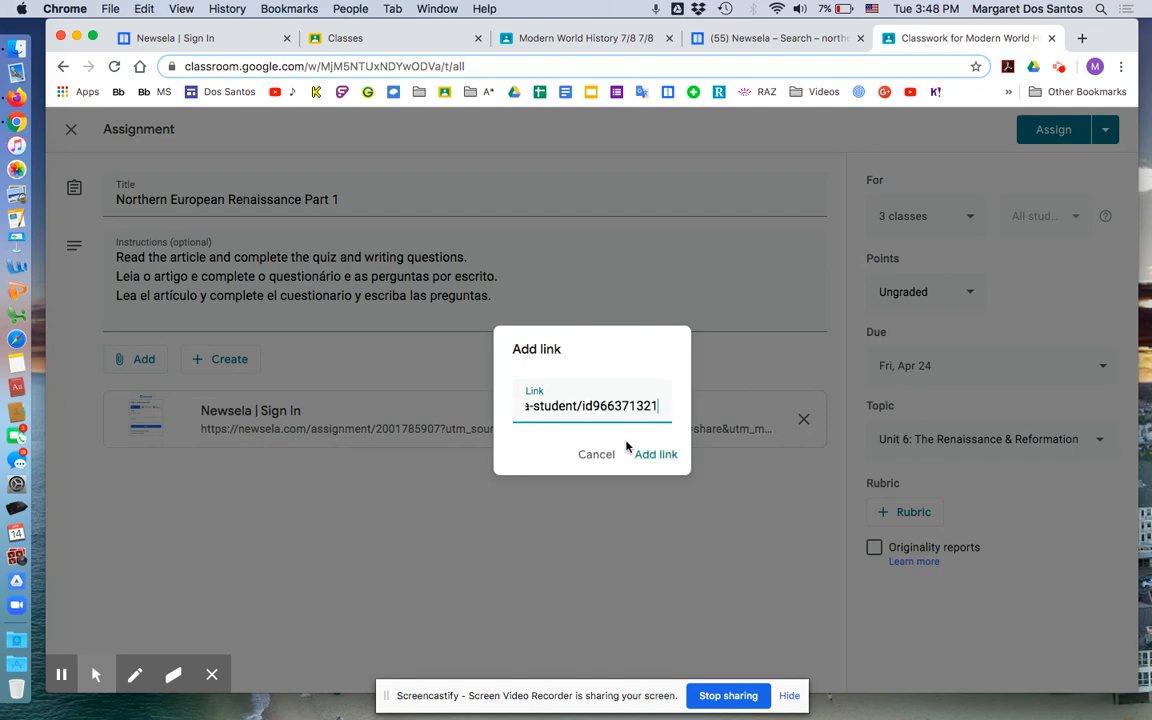
click(655, 455)
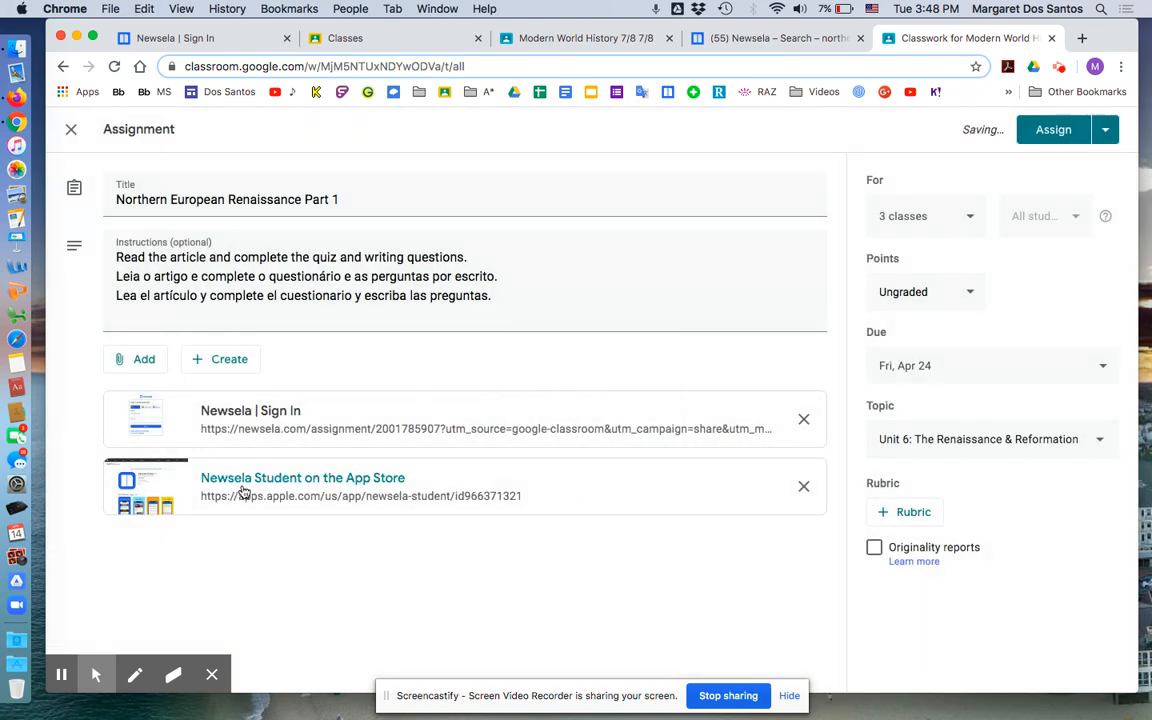
Copy the link address of the Google Play version of Newsela Student from the same 7/8 stream post.
click(550, 38)
right_click(810, 380)
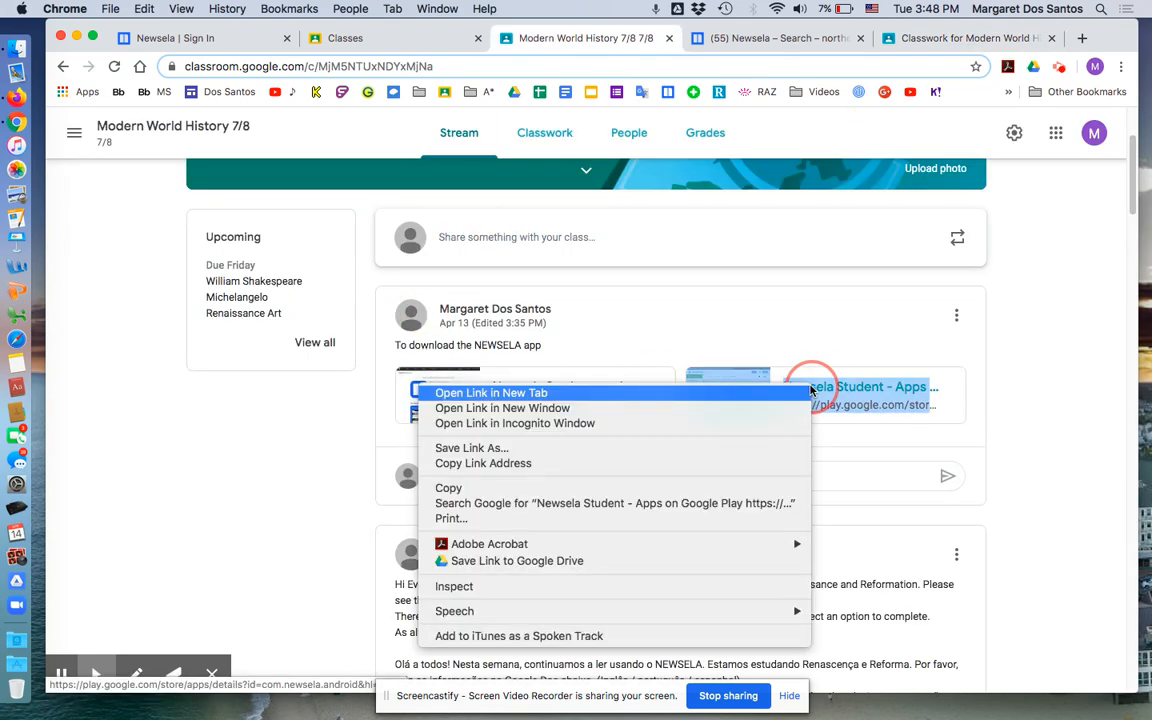
click(702, 491)
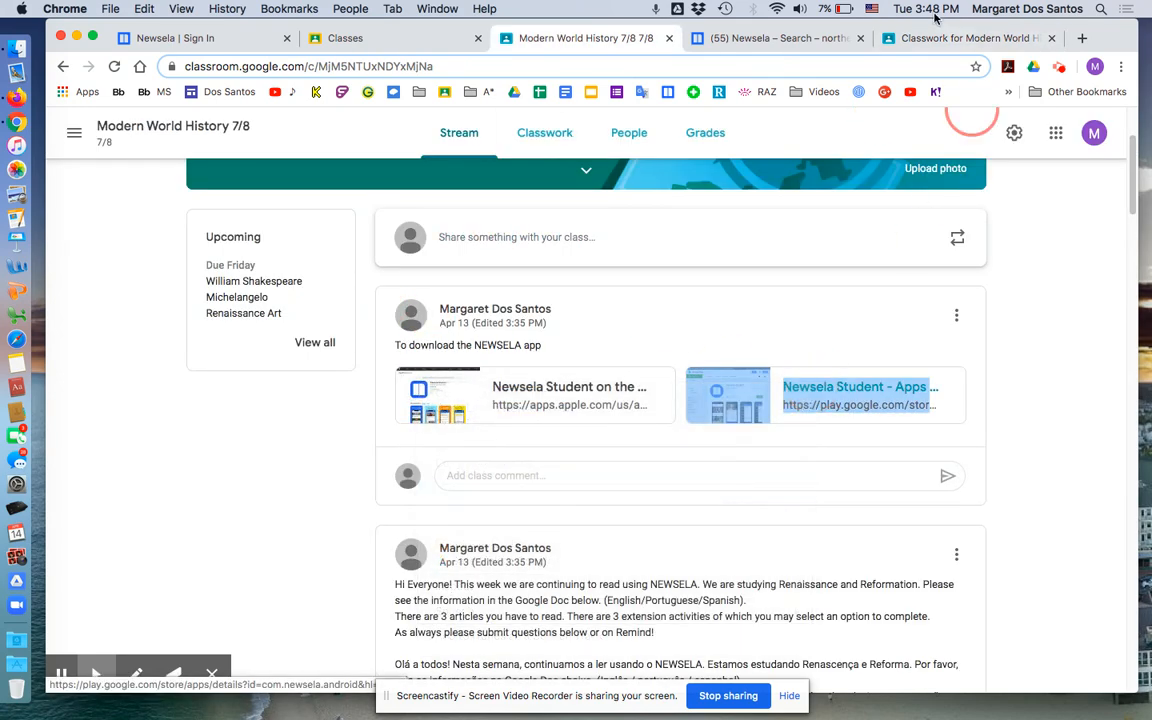
right_click(734, 390)
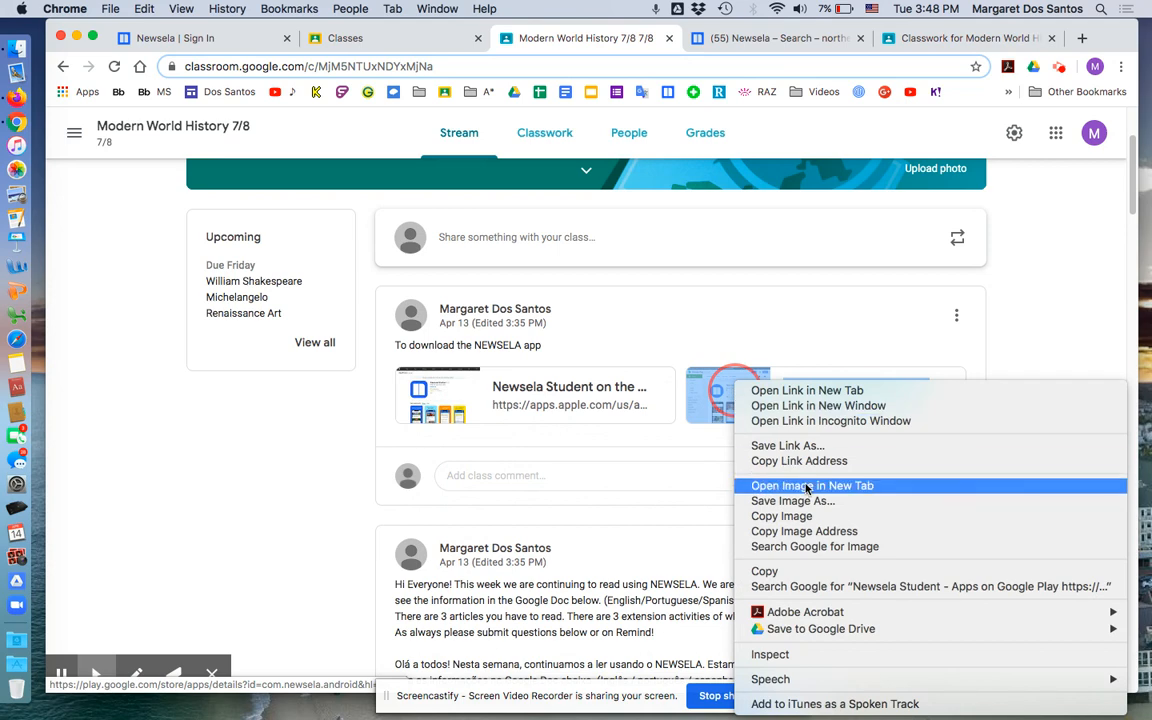
click(770, 461)
Attach the copied Google Play link to the Northern European Renaissance Part 1 assignment and save it as a draft.
click(916, 38)
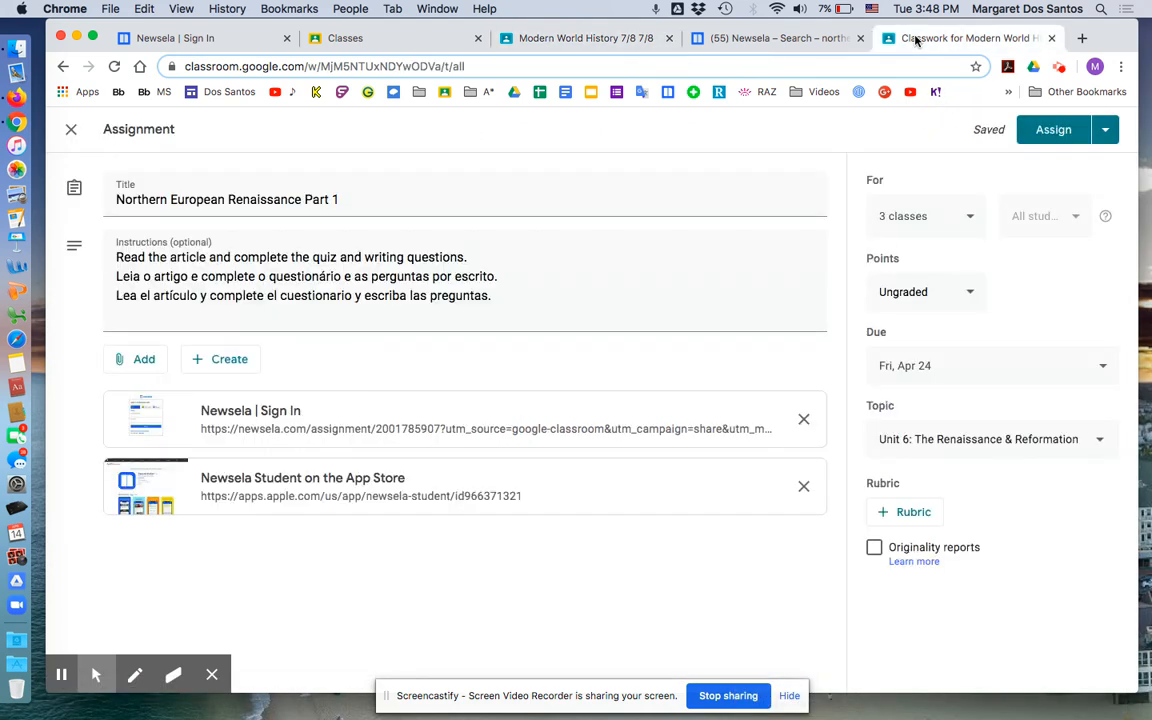
click(143, 360)
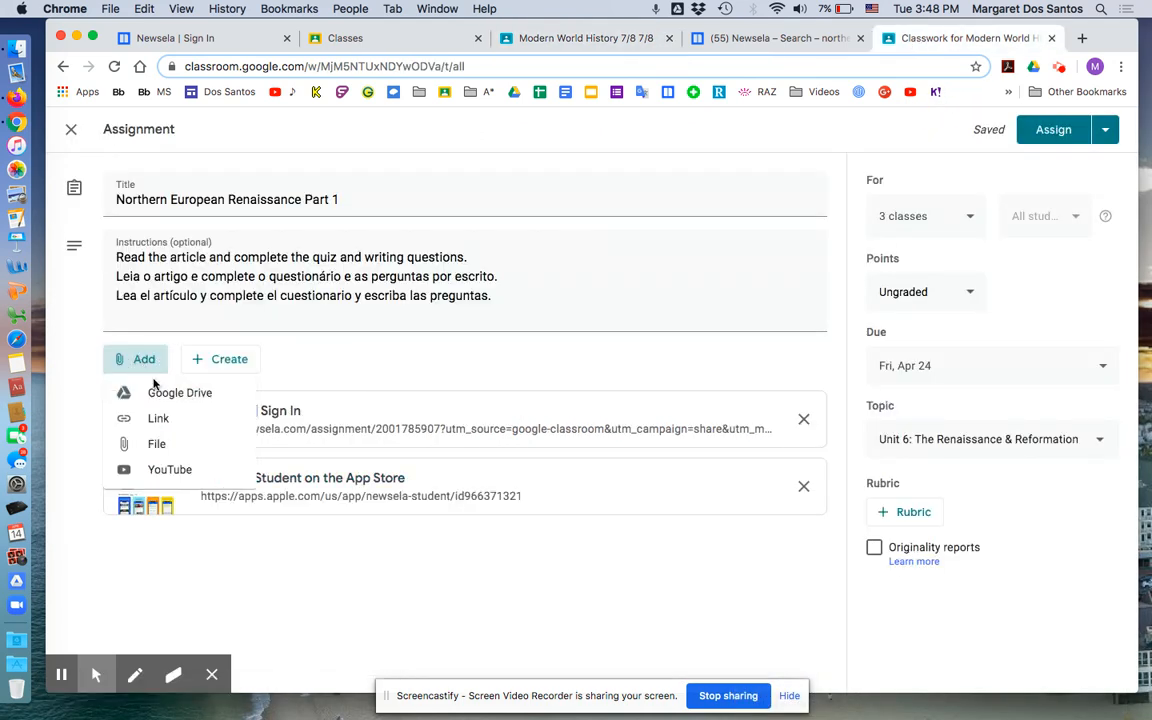
click(160, 419)
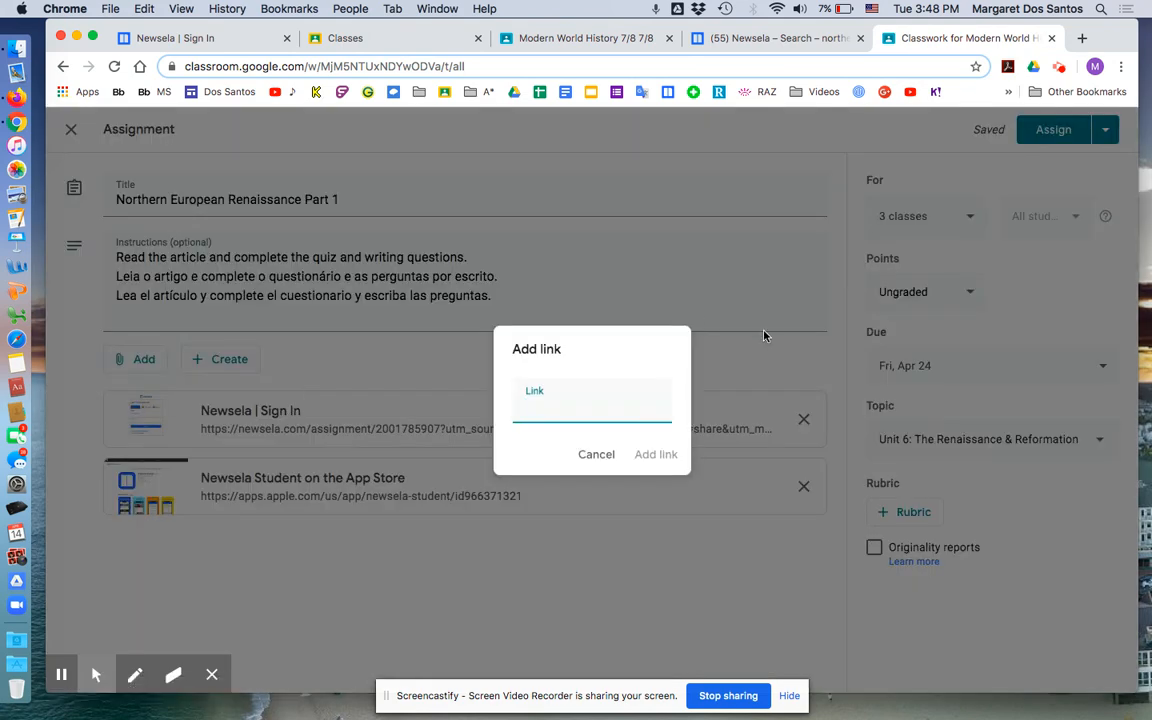
key(super+v)
click(659, 456)
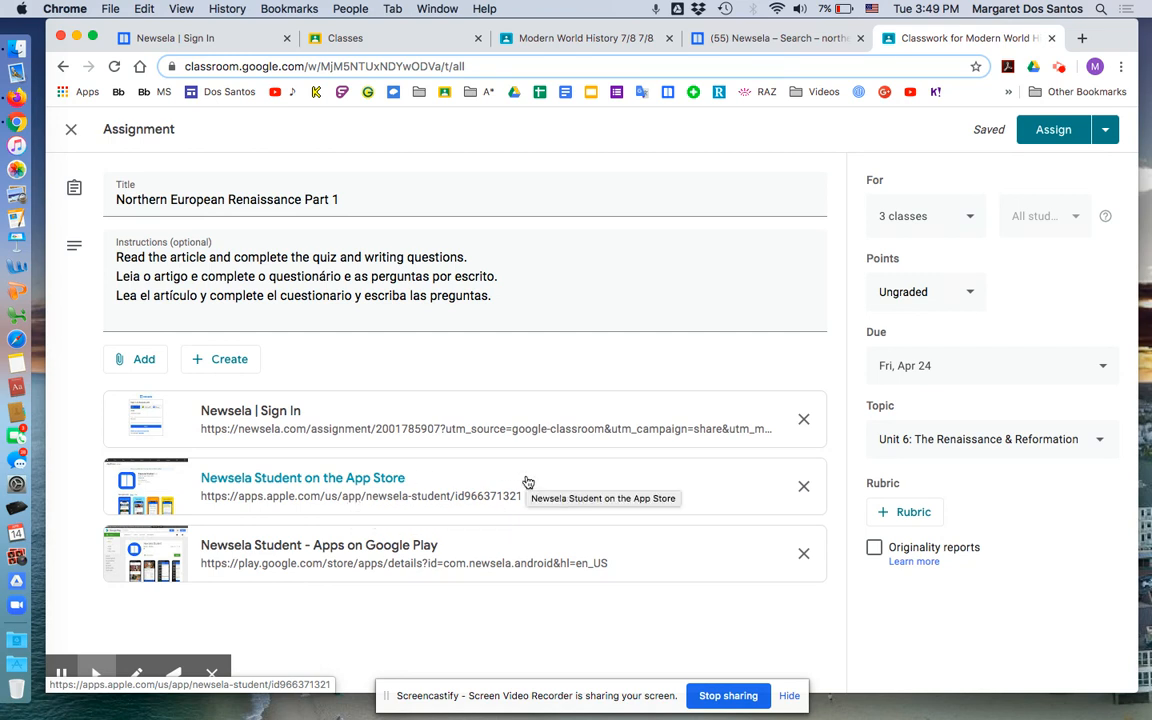
click(1104, 131)
click(1075, 190)
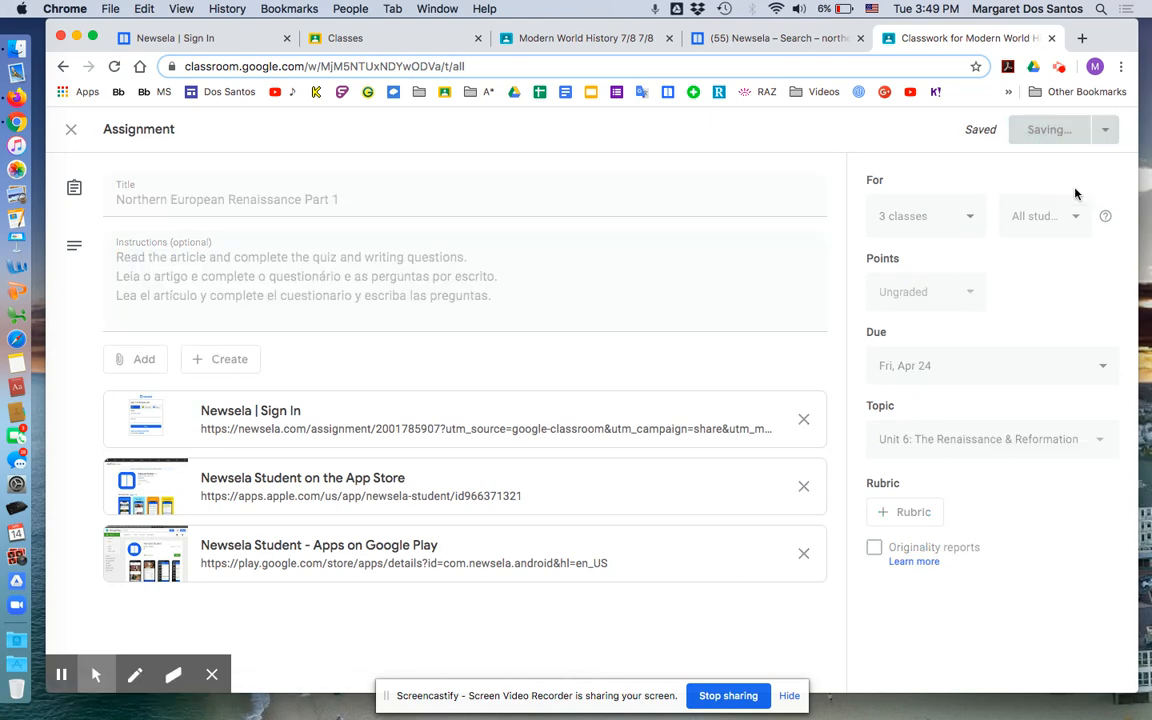